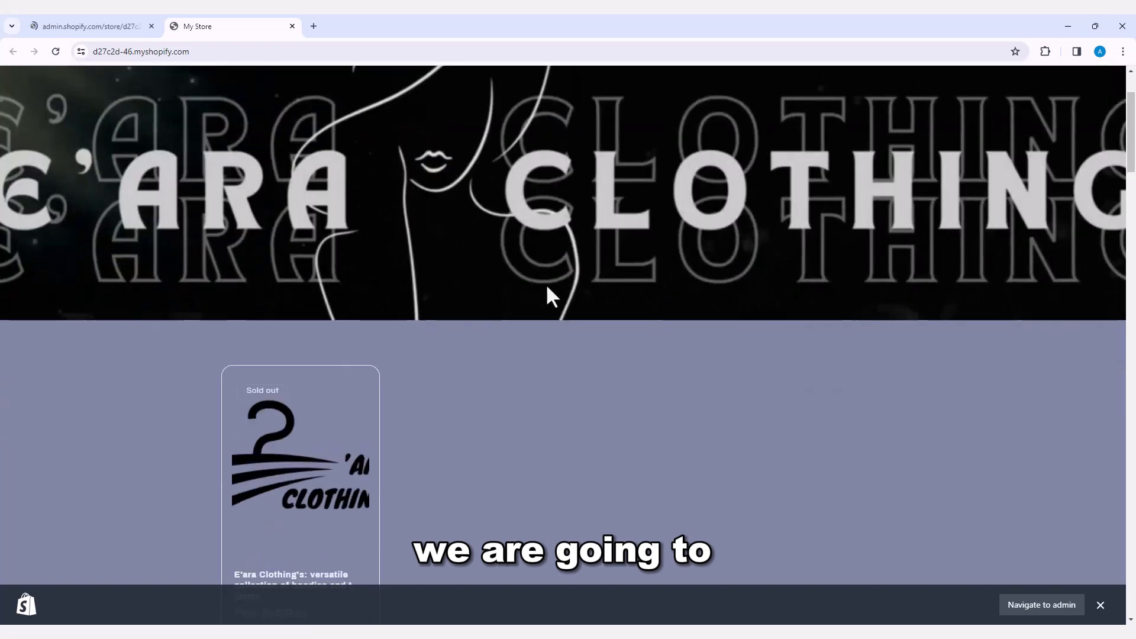
Step: Look over the finished clothing store's home page, from the banner and featured product to the brand, mission and email signup sections
{"action": "scroll", "coordinate": [486, 278], "scroll_direction": "down", "scroll_amount": 2}
{"action": "scroll", "coordinate": [486, 278], "scroll_direction": "up", "scroll_amount": 3}
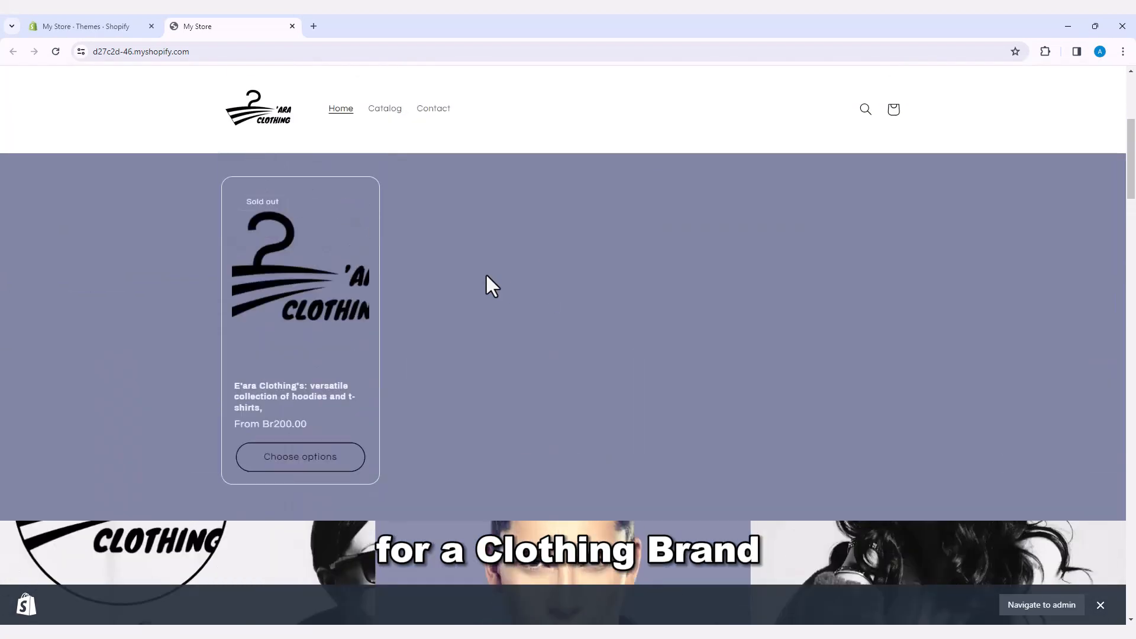
{"action": "scroll", "coordinate": [482, 278], "scroll_direction": "down", "scroll_amount": 7}
{"action": "scroll", "coordinate": [706, 287], "scroll_direction": "down", "scroll_amount": 10}
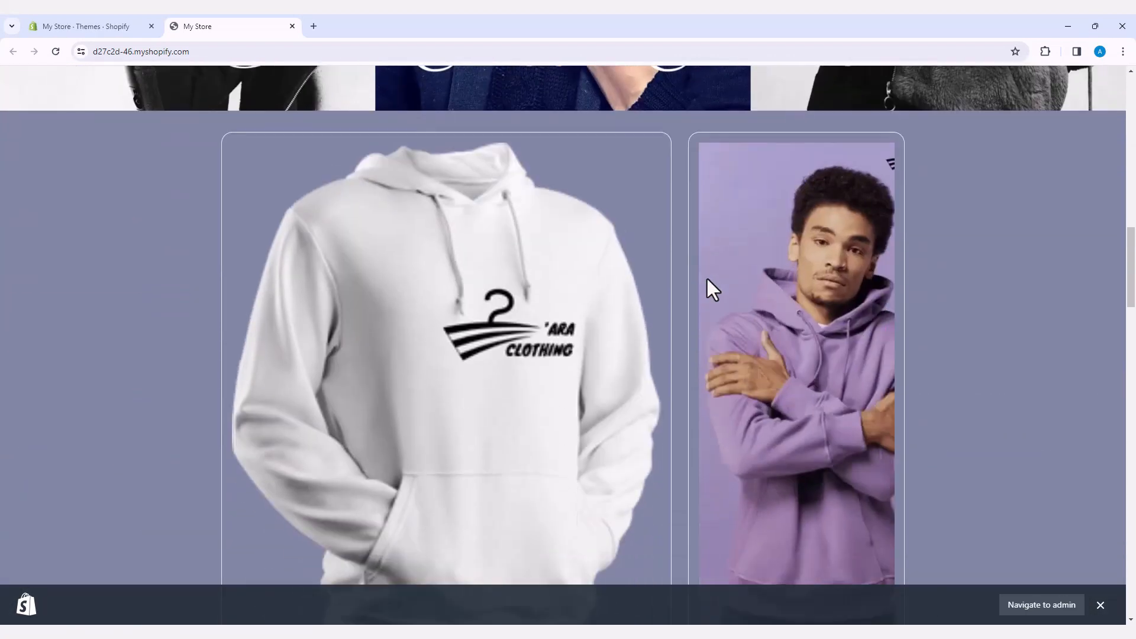
{"action": "scroll", "coordinate": [707, 280], "scroll_direction": "down", "scroll_amount": 13}
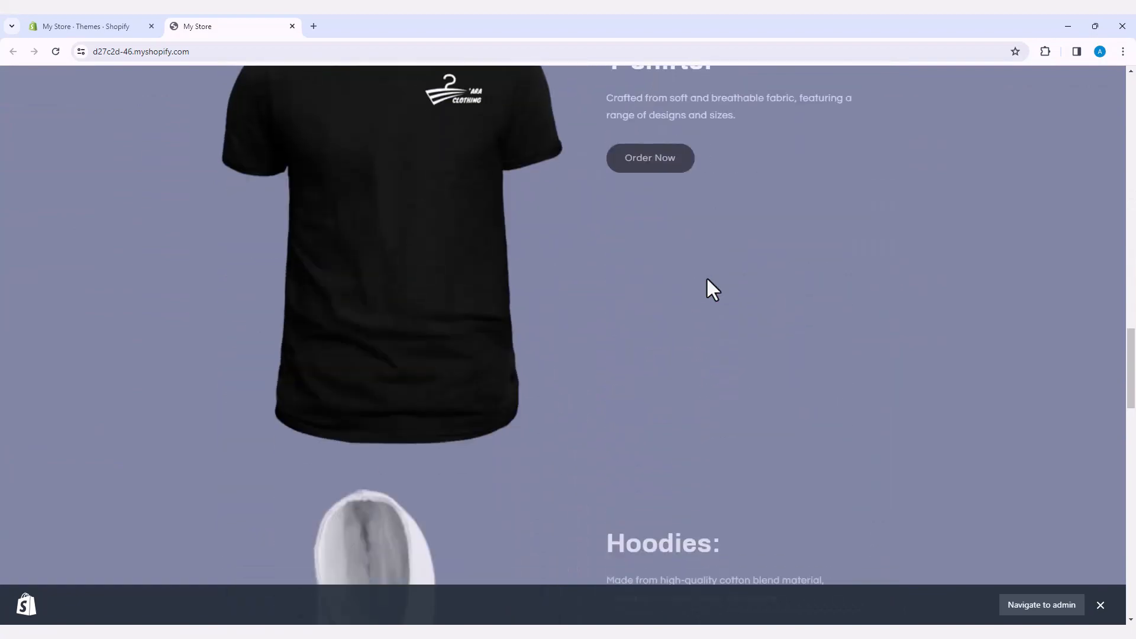
{"action": "scroll", "coordinate": [707, 280], "scroll_direction": "down", "scroll_amount": 13}
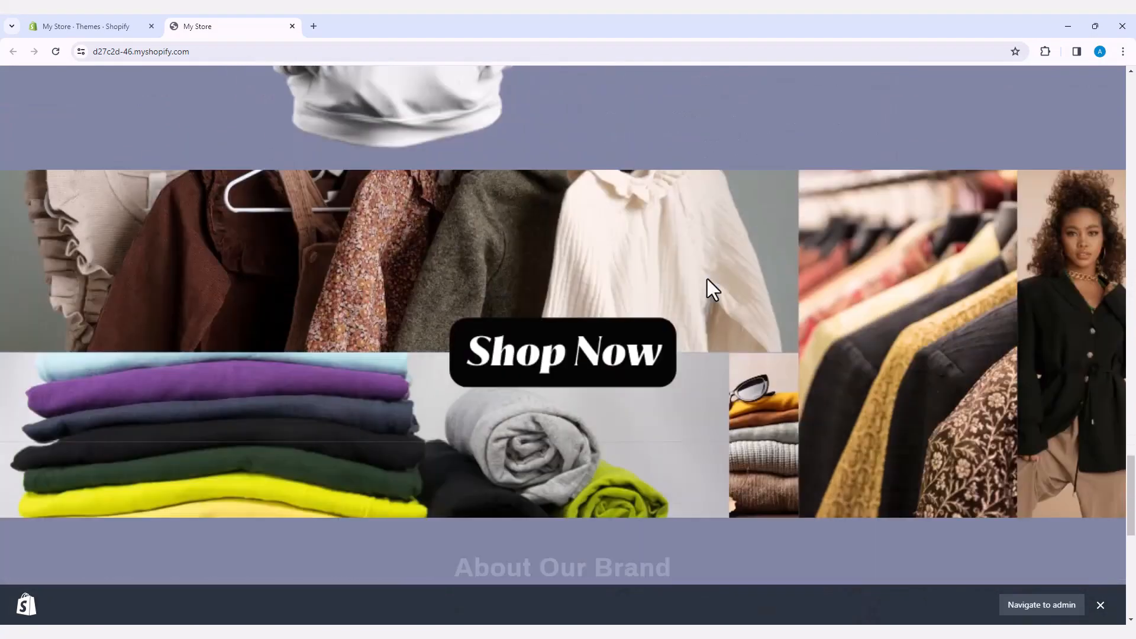
{"action": "scroll", "coordinate": [533, 326], "scroll_direction": "down", "scroll_amount": 5}
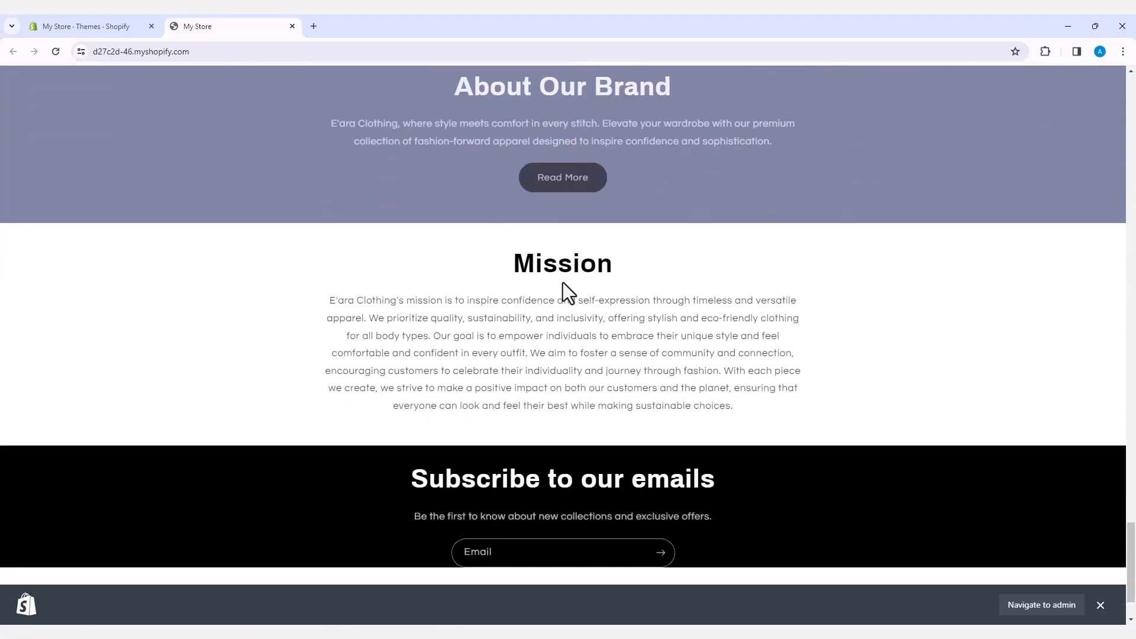
{"action": "scroll", "coordinate": [644, 412], "scroll_direction": "up", "scroll_amount": 20}
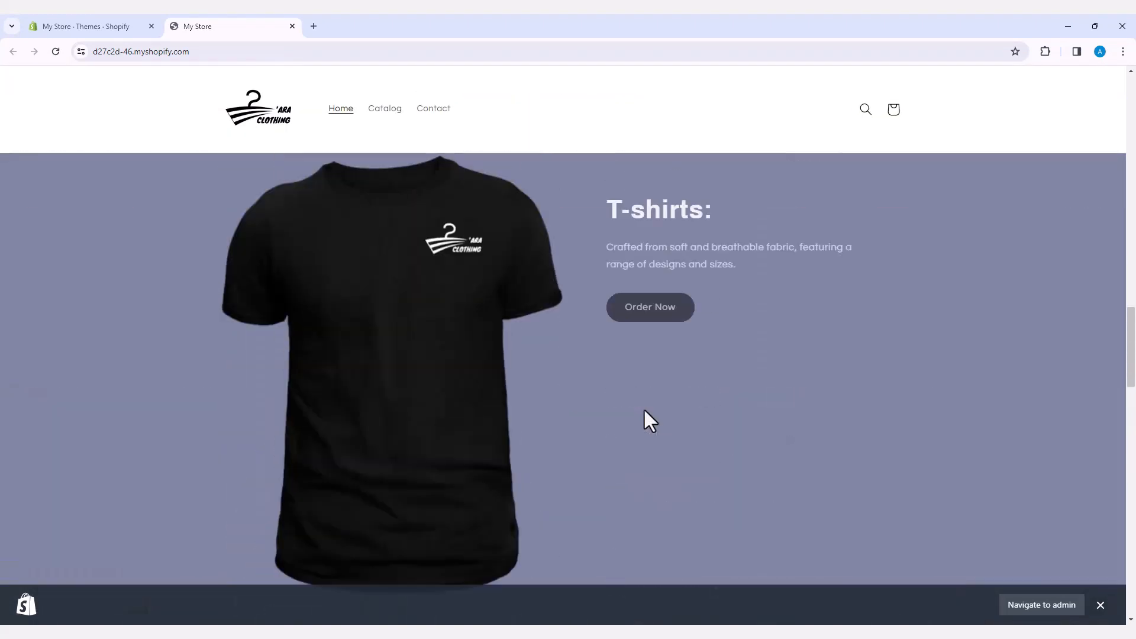
{"action": "scroll", "coordinate": [645, 411], "scroll_direction": "down", "scroll_amount": 3}
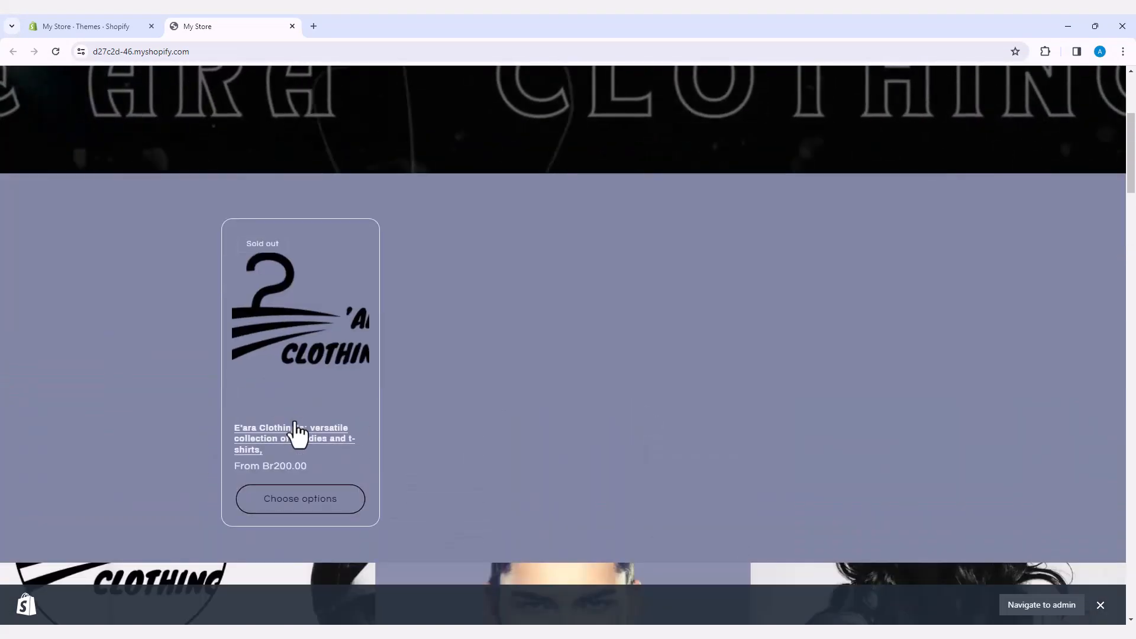
Step: Open the featured hoodies and t-shirts product page and read through its discount offer, description, specifications and features
{"action": "left_click", "coordinate": [294, 444]}
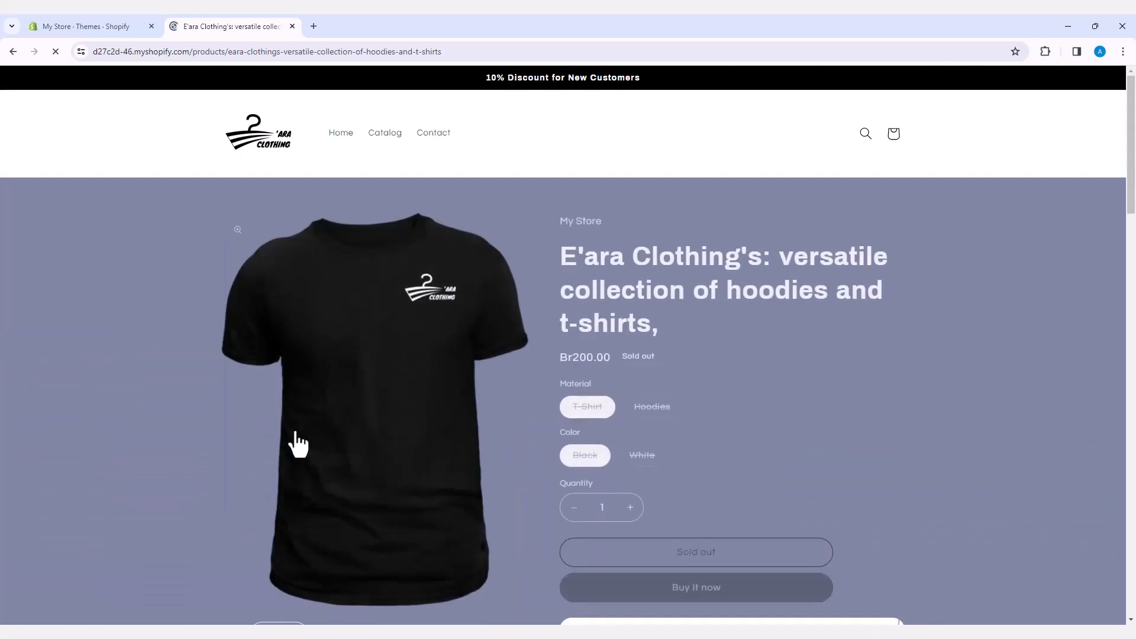
{"action": "scroll", "coordinate": [551, 447], "scroll_direction": "down", "scroll_amount": 2}
{"action": "scroll", "coordinate": [552, 449], "scroll_direction": "down", "scroll_amount": 14}
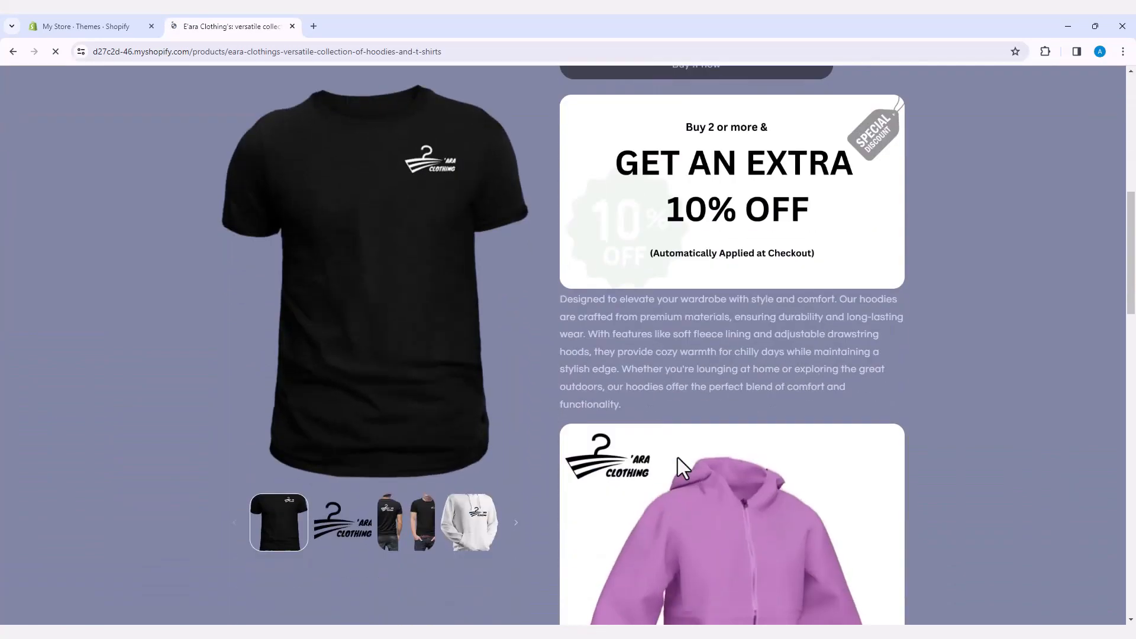
{"action": "scroll", "coordinate": [677, 456], "scroll_direction": "down", "scroll_amount": 10}
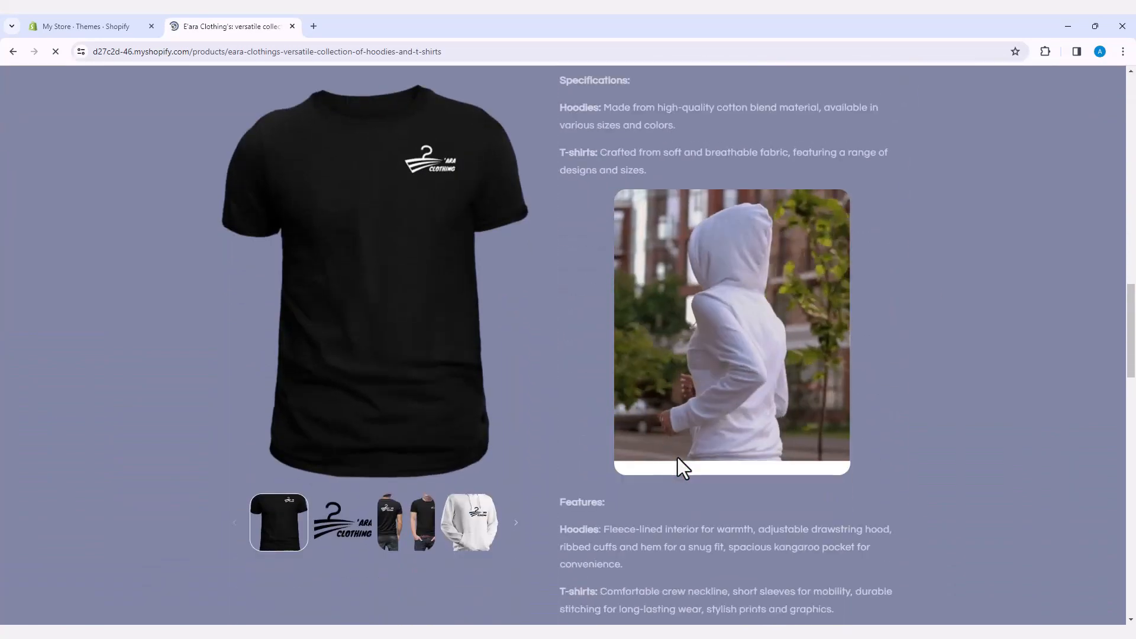
{"action": "scroll", "coordinate": [677, 456], "scroll_direction": "down", "scroll_amount": 15}
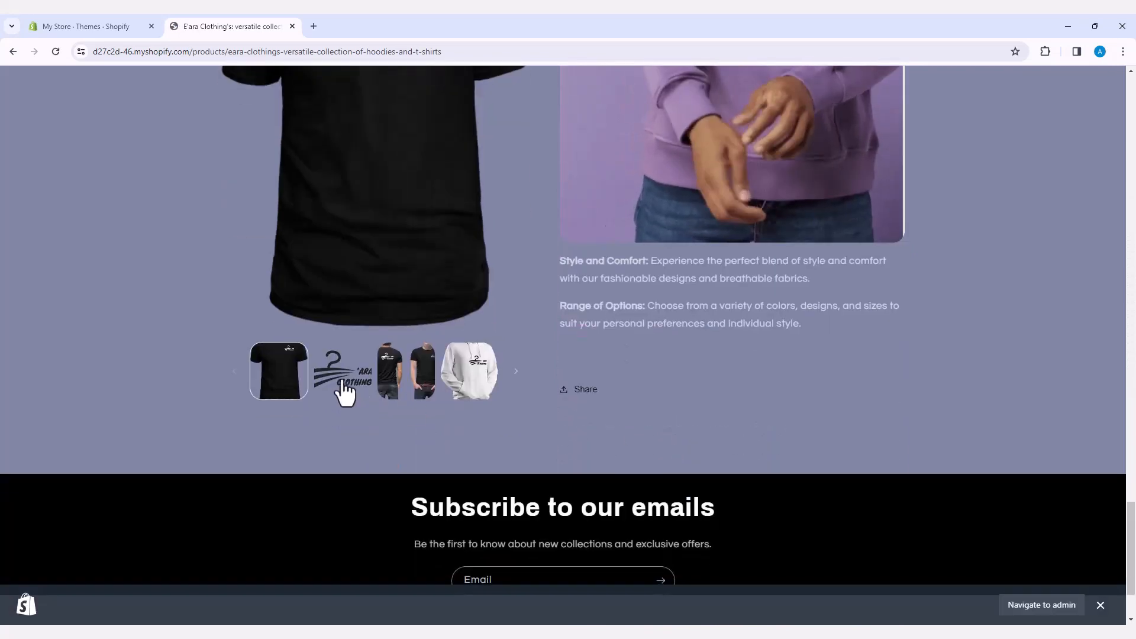
Step: View the product's gallery images of the t-shirts and hoodies one after another
{"action": "scroll", "coordinate": [345, 390], "scroll_direction": "up", "scroll_amount": 1}
{"action": "left_click", "coordinate": [414, 432]}
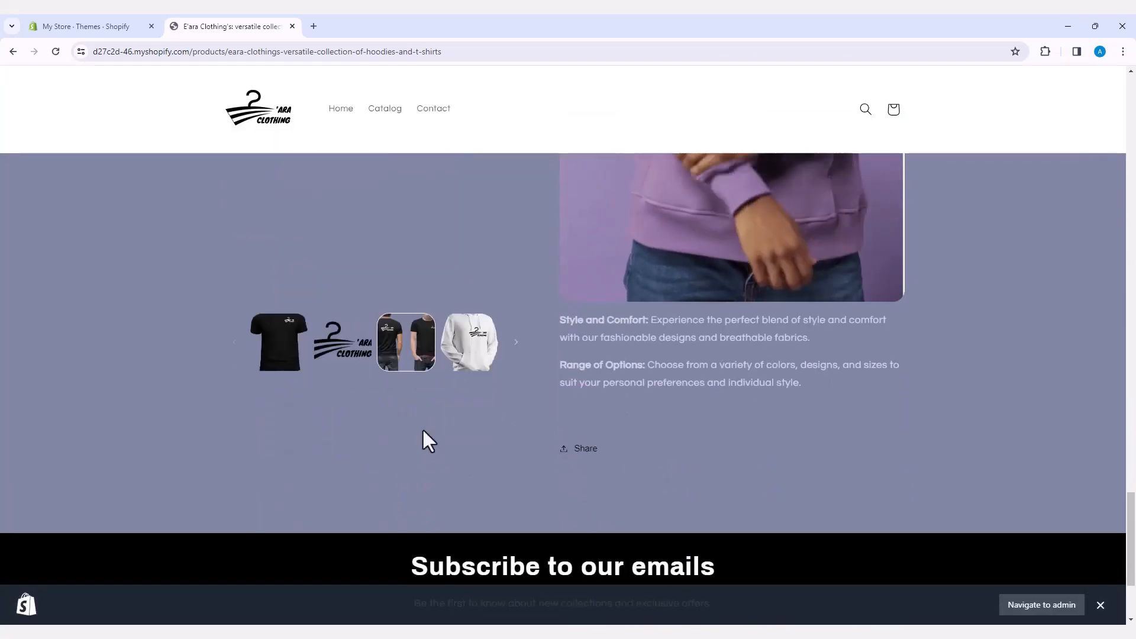
{"action": "scroll", "coordinate": [630, 507], "scroll_direction": "up", "scroll_amount": 20}
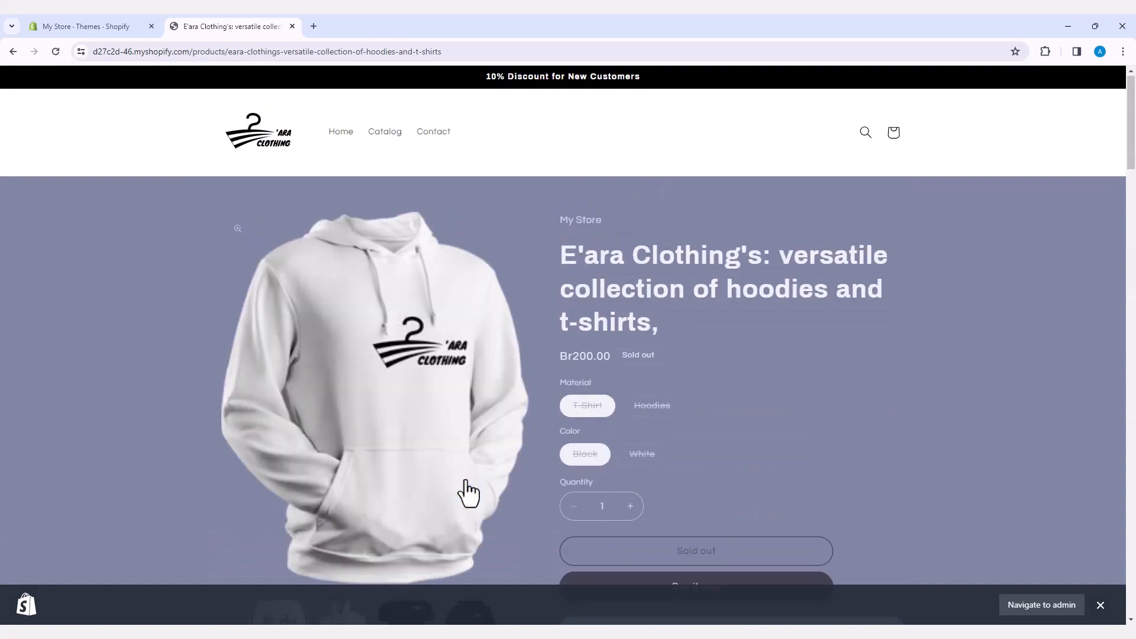
{"action": "scroll", "coordinate": [468, 493], "scroll_direction": "down", "scroll_amount": 1}
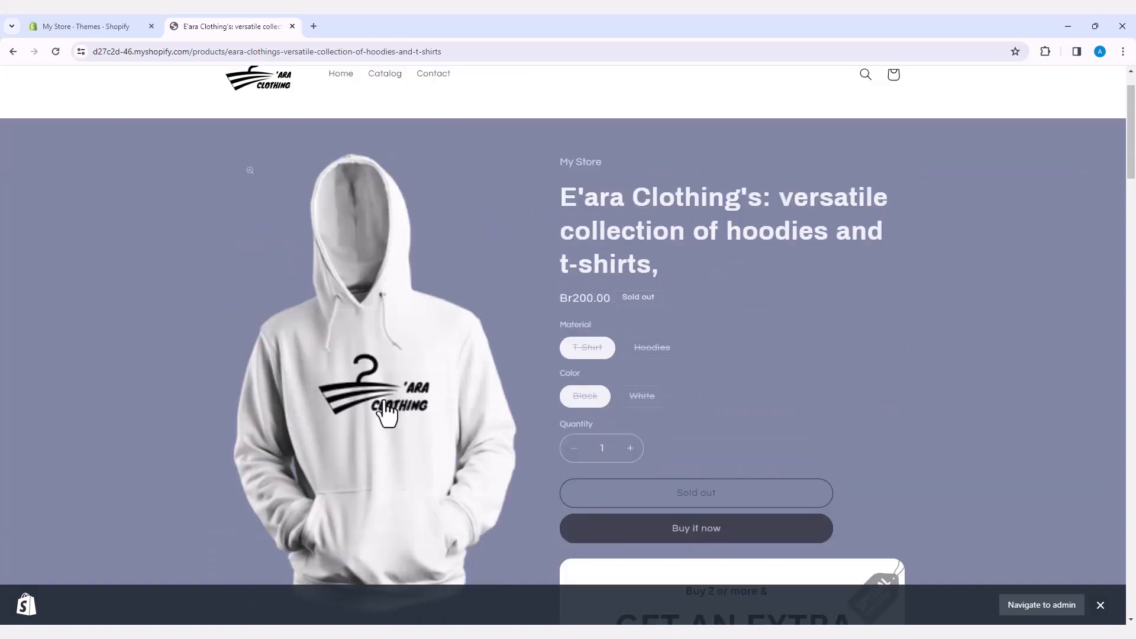
{"action": "scroll", "coordinate": [368, 525], "scroll_direction": "down", "scroll_amount": 1}
{"action": "left_click", "coordinate": [416, 577]}
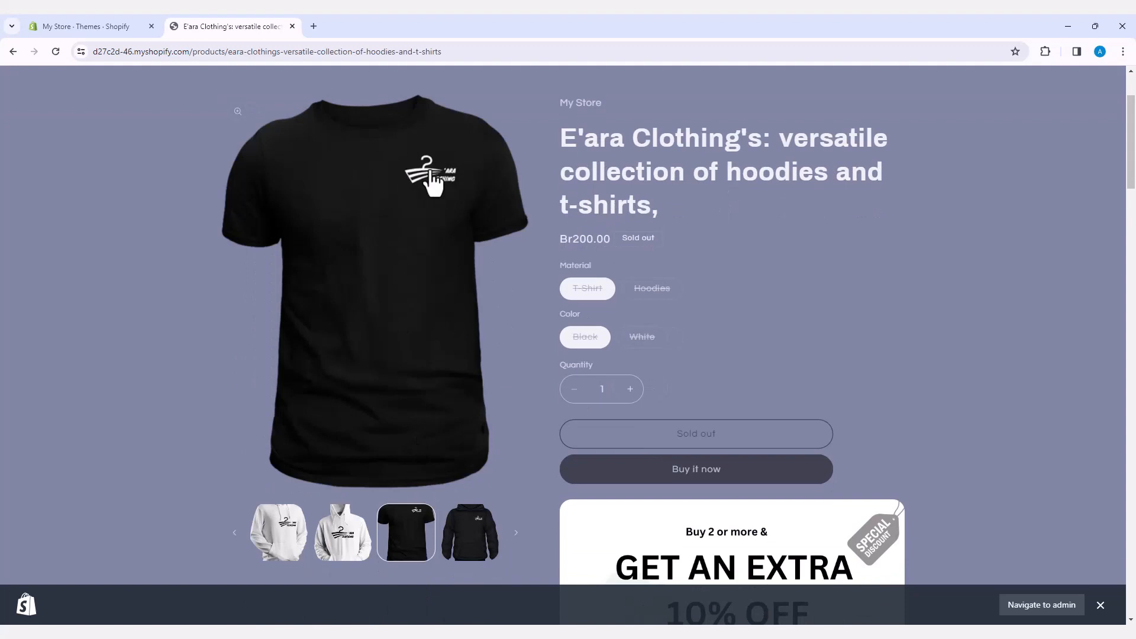
{"action": "left_click", "coordinate": [477, 538]}
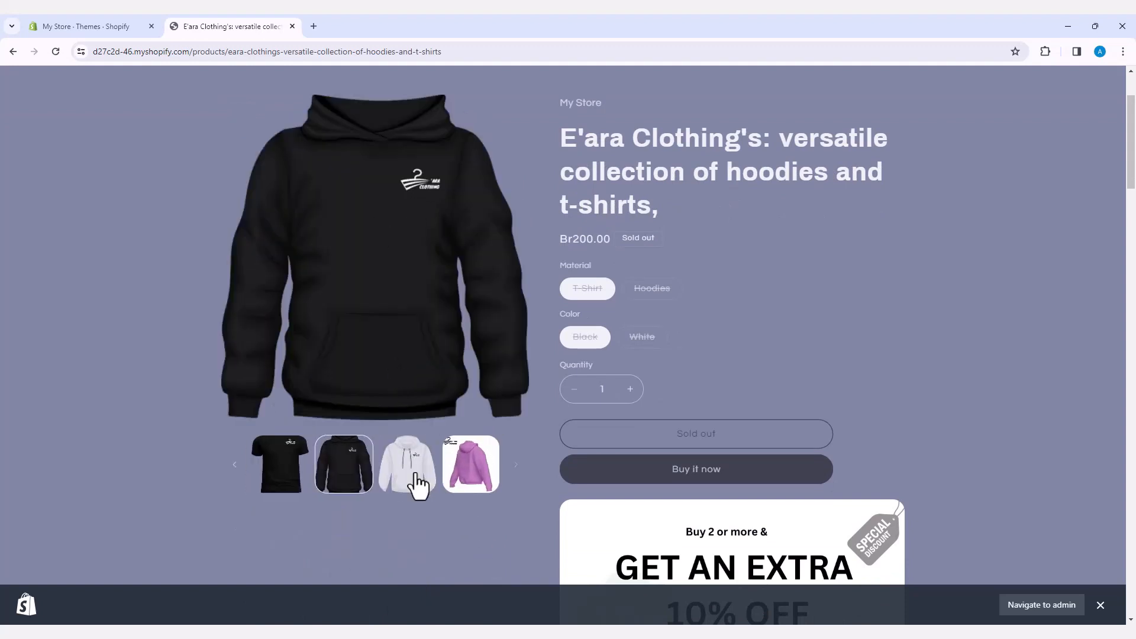
{"action": "left_click", "coordinate": [412, 465]}
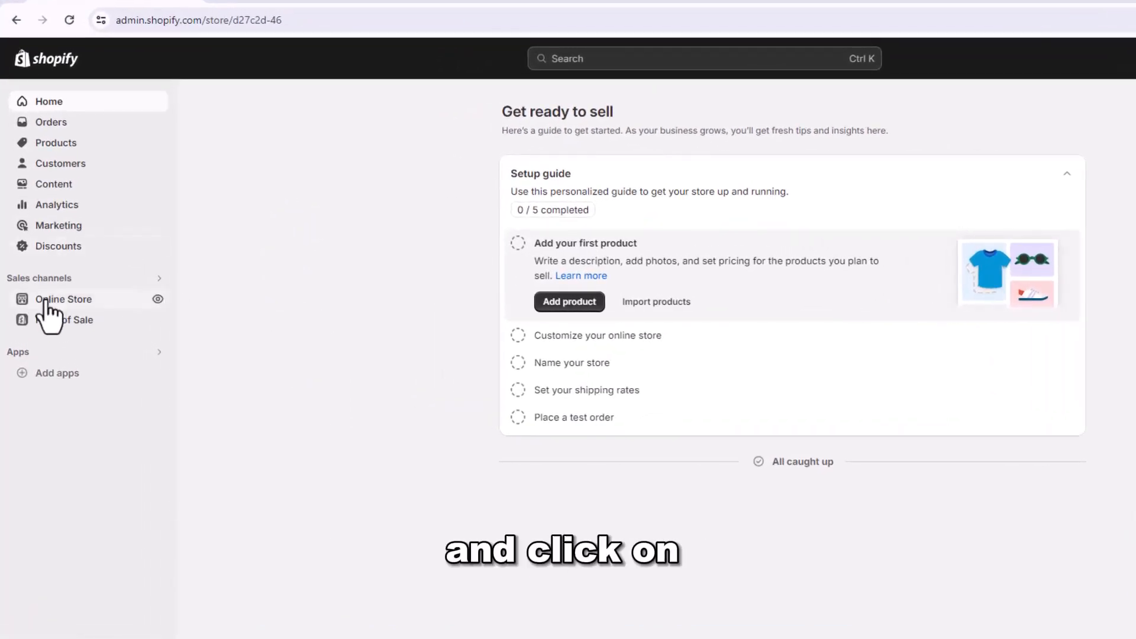
Step: Preview the new store's default storefront, look over its example products, and open the product list in the admin
{"action": "left_click", "coordinate": [157, 300]}
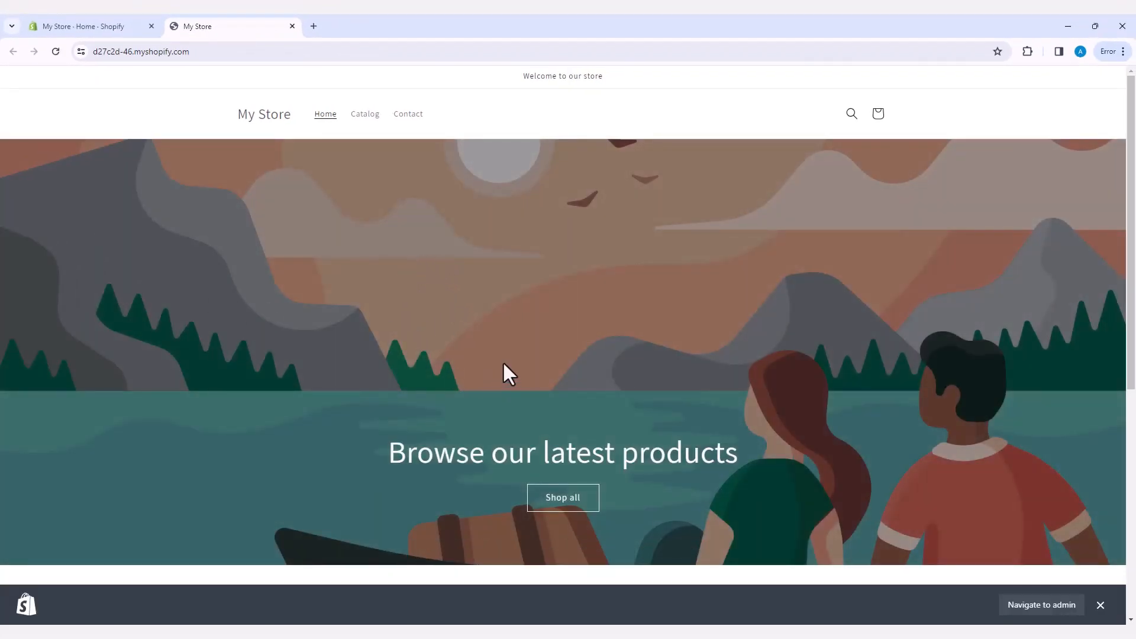
{"action": "scroll", "coordinate": [503, 362], "scroll_direction": "down", "scroll_amount": 5}
{"action": "scroll", "coordinate": [503, 364], "scroll_direction": "down", "scroll_amount": 2}
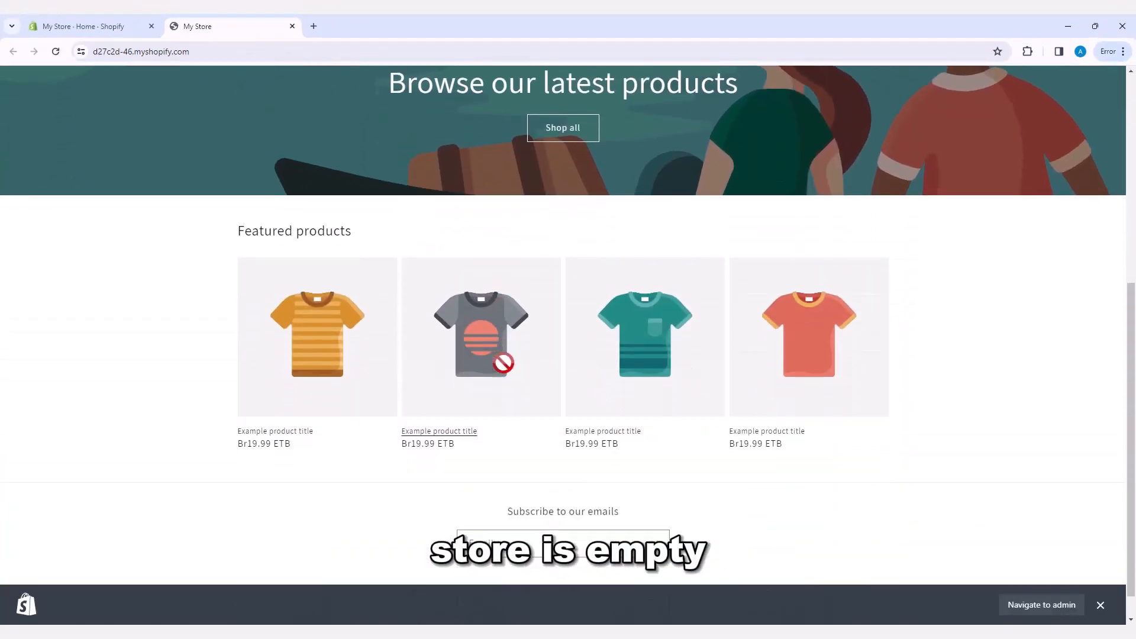
{"action": "scroll", "coordinate": [503, 364], "scroll_direction": "up", "scroll_amount": 7}
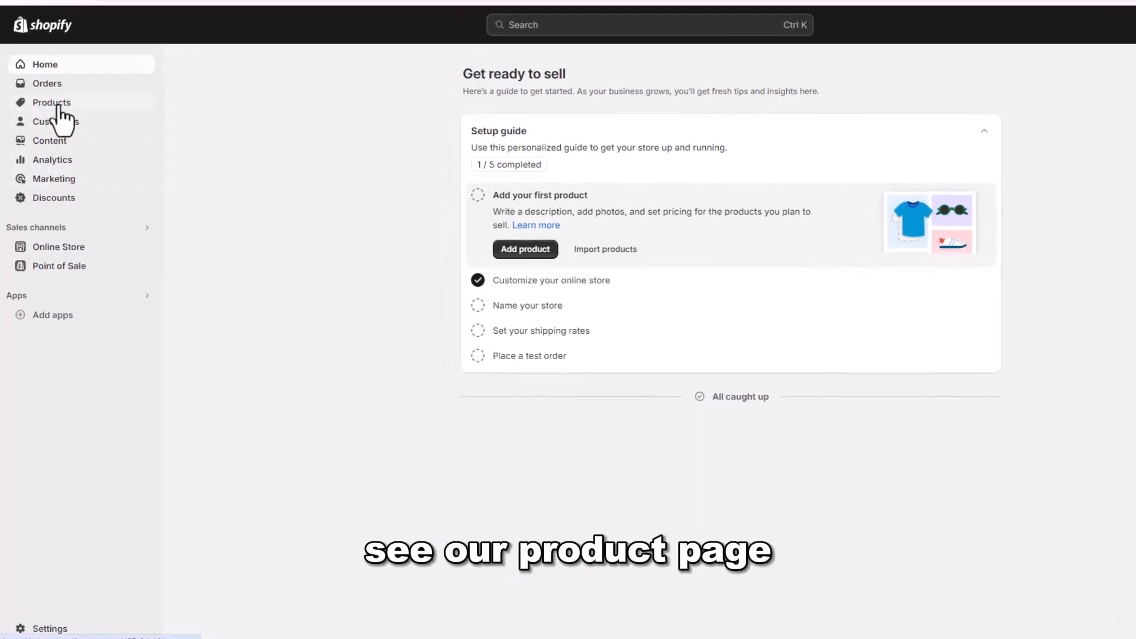
{"action": "left_click", "coordinate": [58, 107]}
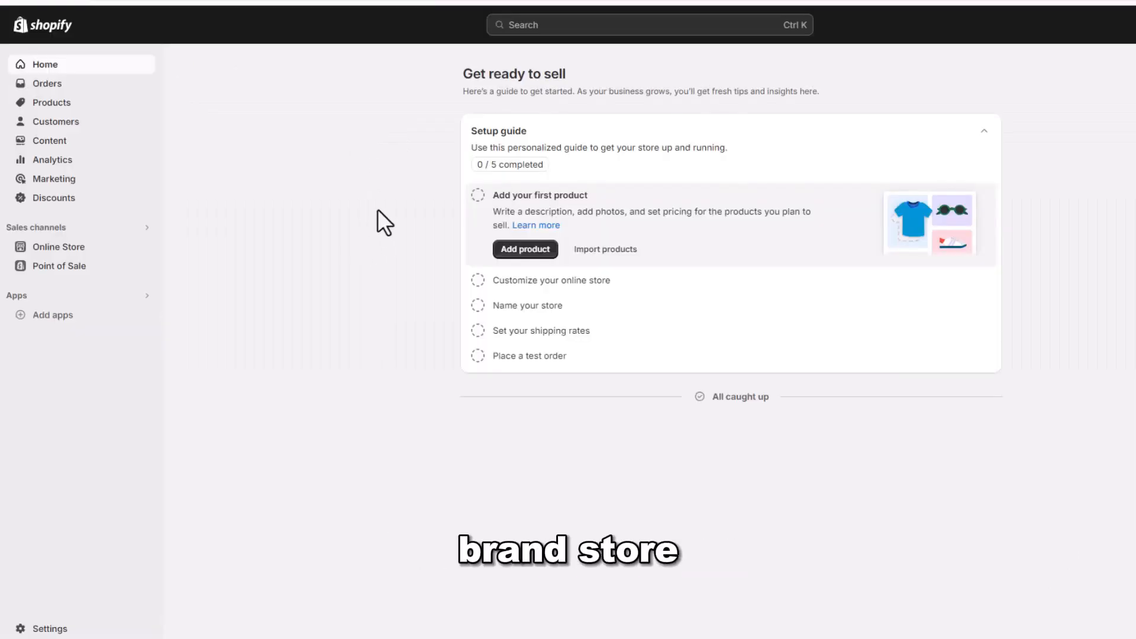
Step: Get the free Refresh theme from the Shopify Theme Store and make it the online store's current theme
{"action": "left_click", "coordinate": [63, 250]}
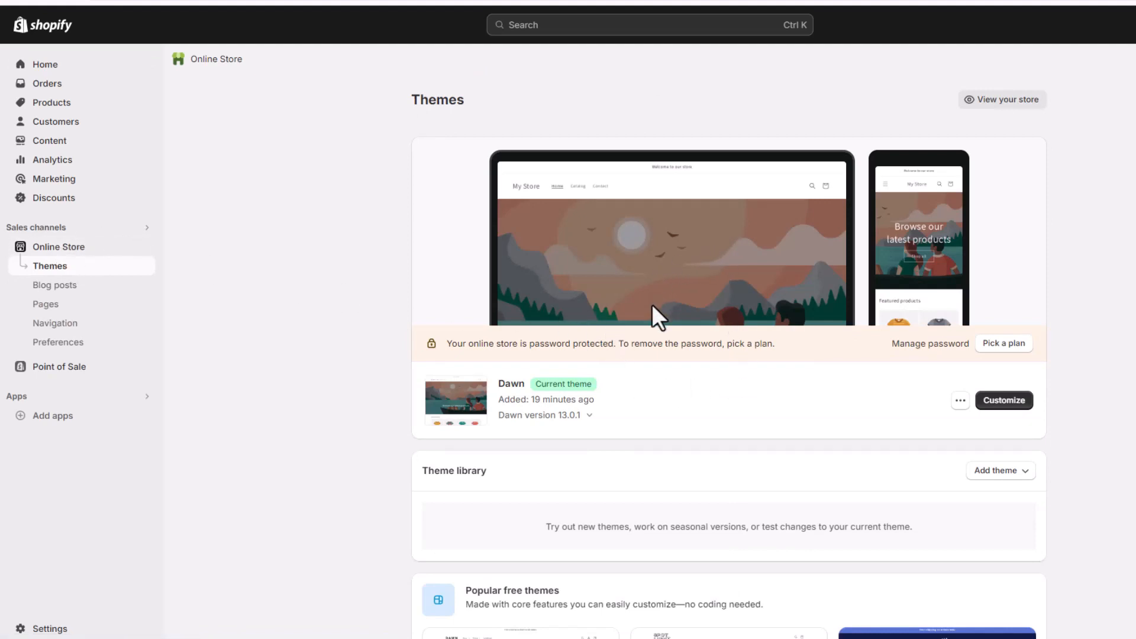
{"action": "scroll", "coordinate": [652, 304], "scroll_direction": "down", "scroll_amount": 4}
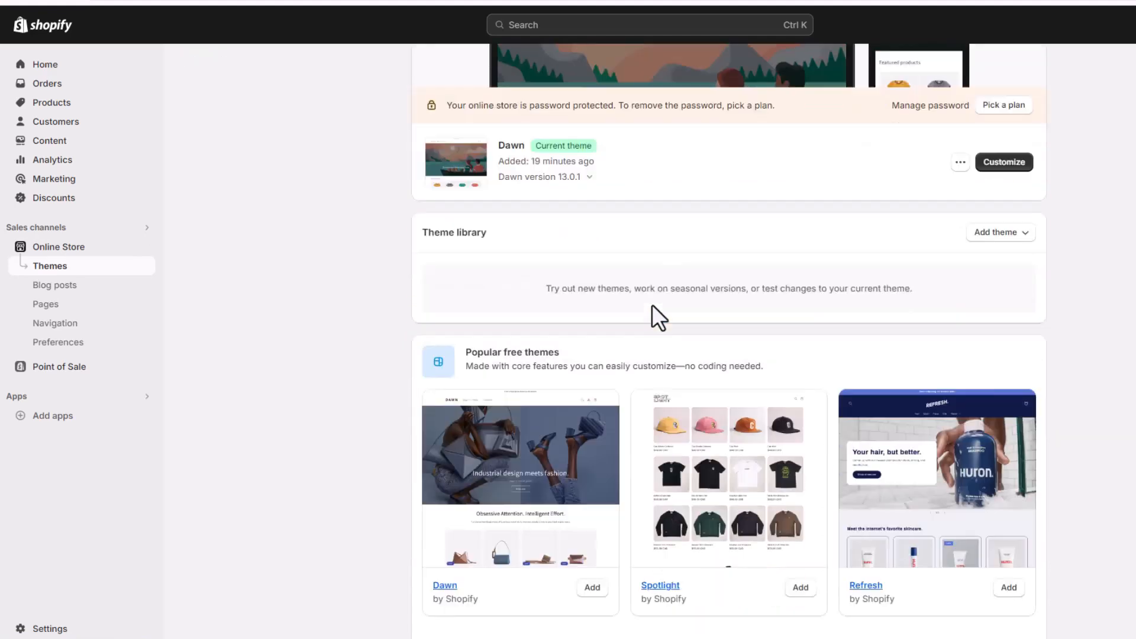
{"action": "scroll", "coordinate": [652, 304], "scroll_direction": "down", "scroll_amount": 3}
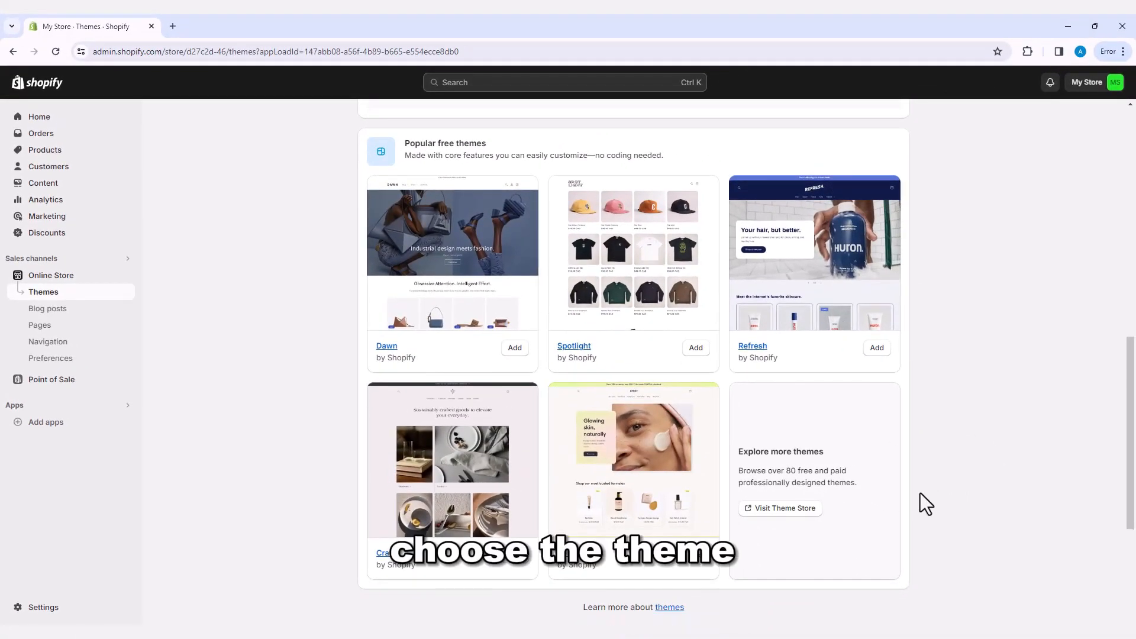
{"action": "left_click", "coordinate": [785, 510]}
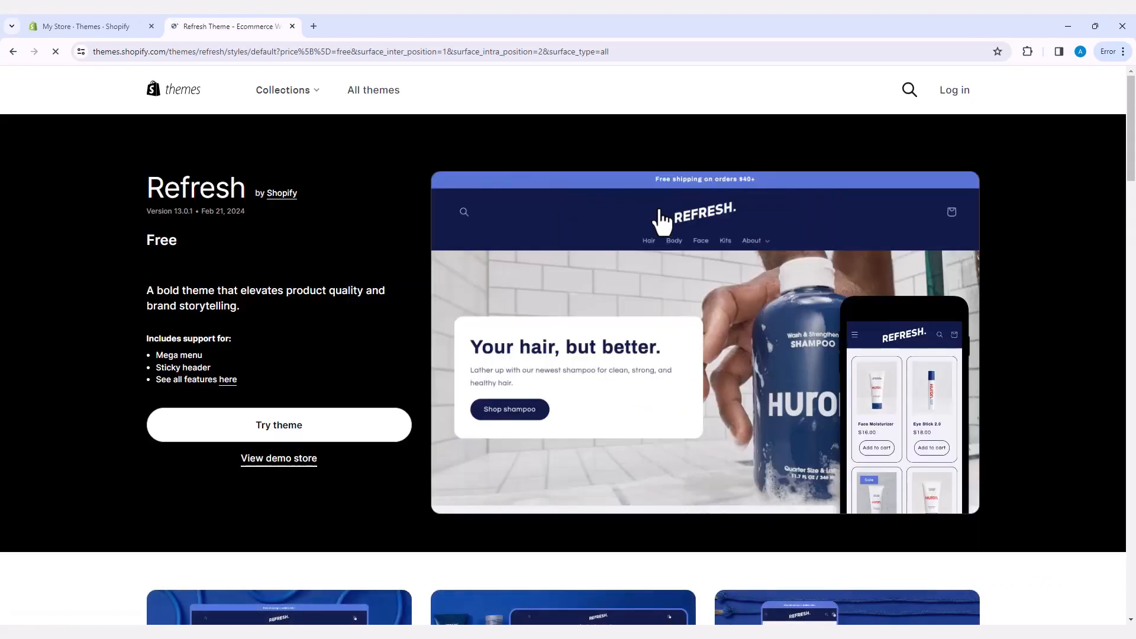
{"action": "left_click", "coordinate": [278, 432]}
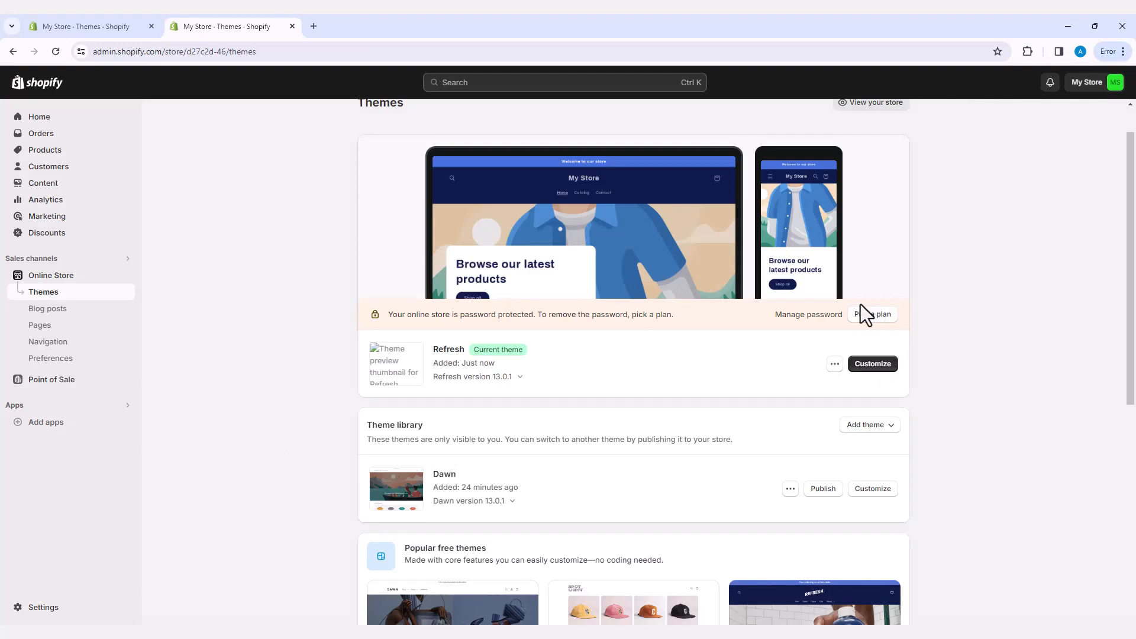
Step: Open the Refresh theme for customization and review its home page preview and the Header, Template and Footer groups
{"action": "left_click", "coordinate": [870, 366]}
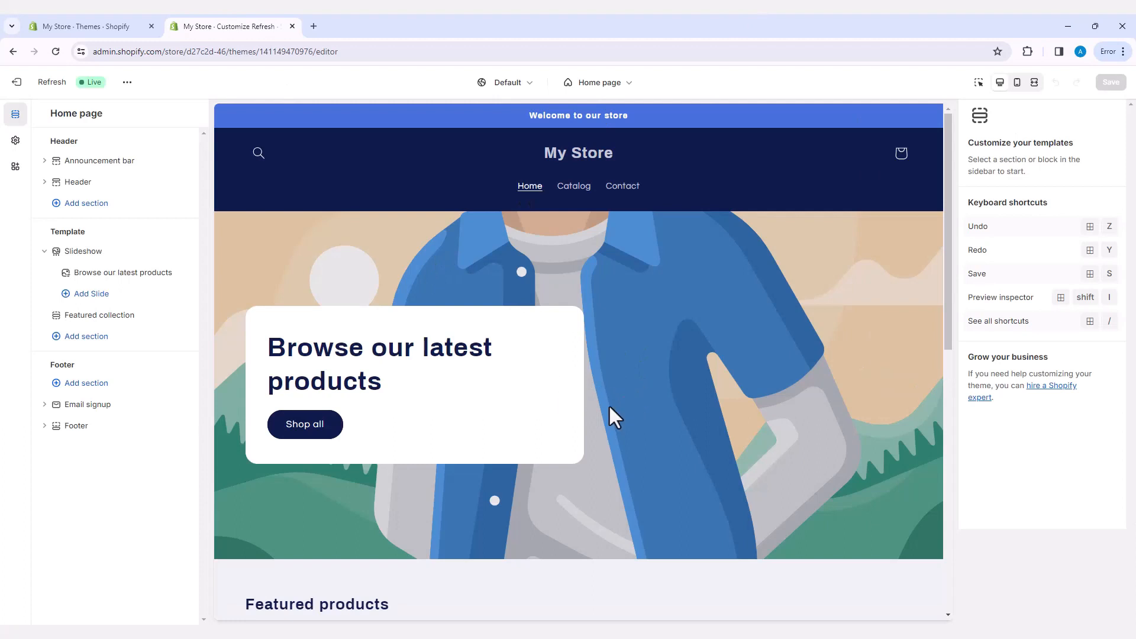
{"action": "scroll", "coordinate": [670, 410], "scroll_direction": "down", "scroll_amount": 10}
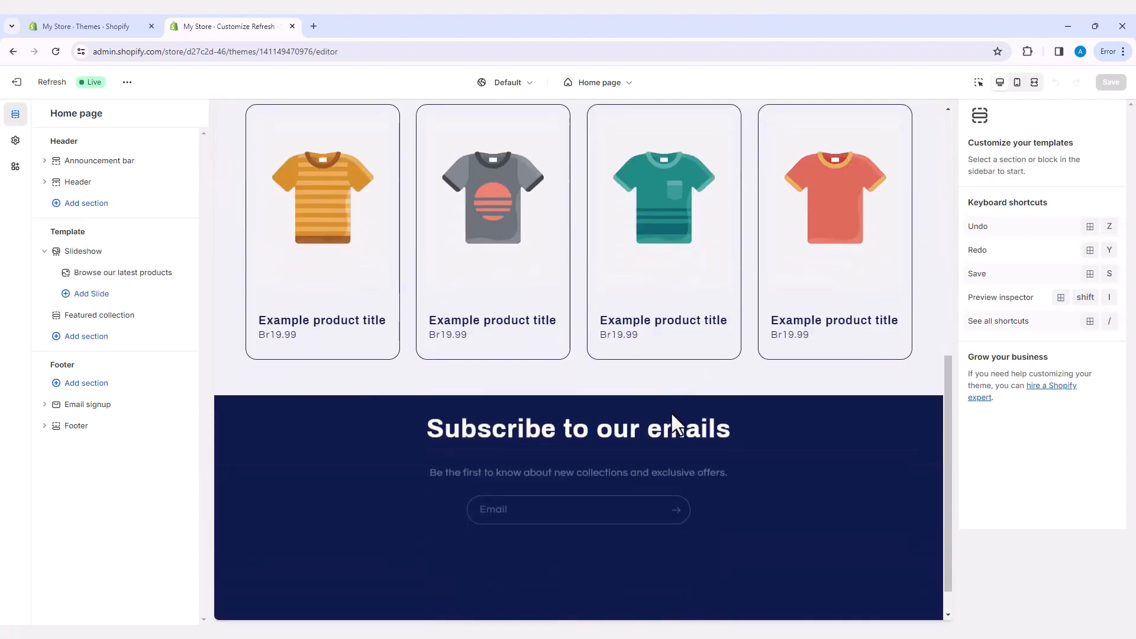
{"action": "scroll", "coordinate": [670, 411], "scroll_direction": "down", "scroll_amount": 1}
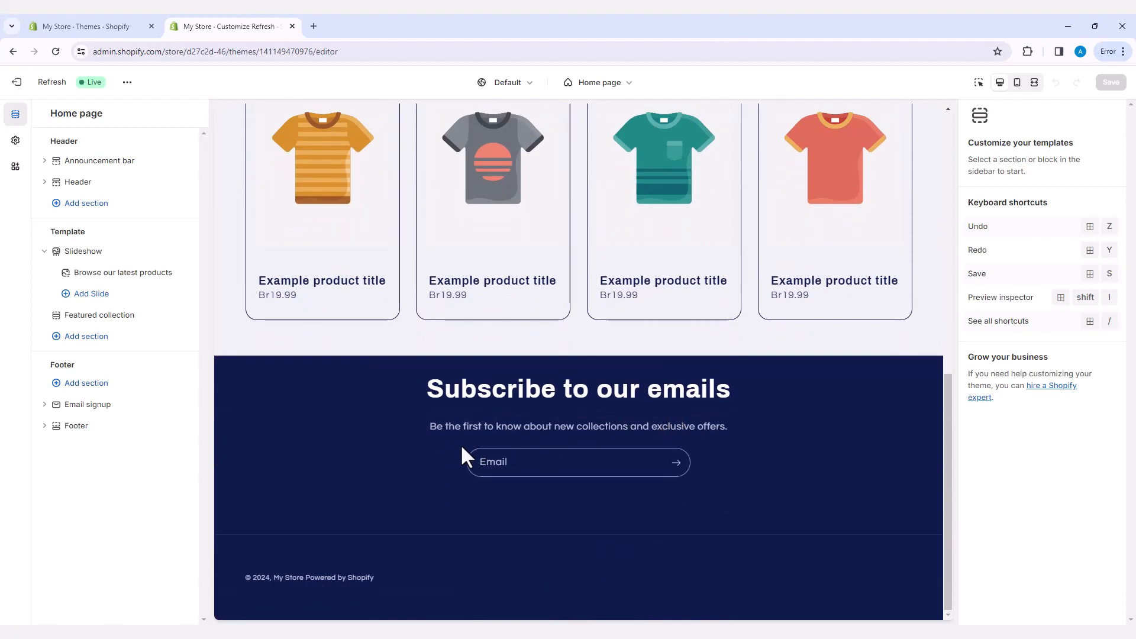
{"action": "scroll", "coordinate": [460, 444], "scroll_direction": "up", "scroll_amount": 10}
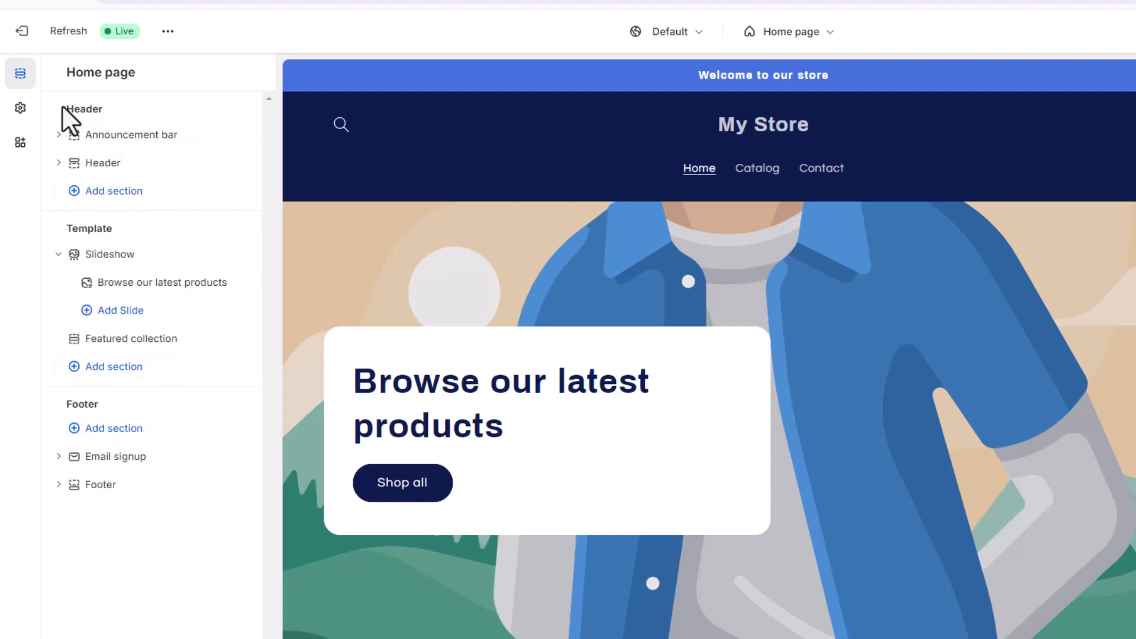
{"action": "left_click_drag", "start_coordinate": [63, 108], "coordinate": [122, 114]}
{"action": "left_click", "coordinate": [84, 232]}
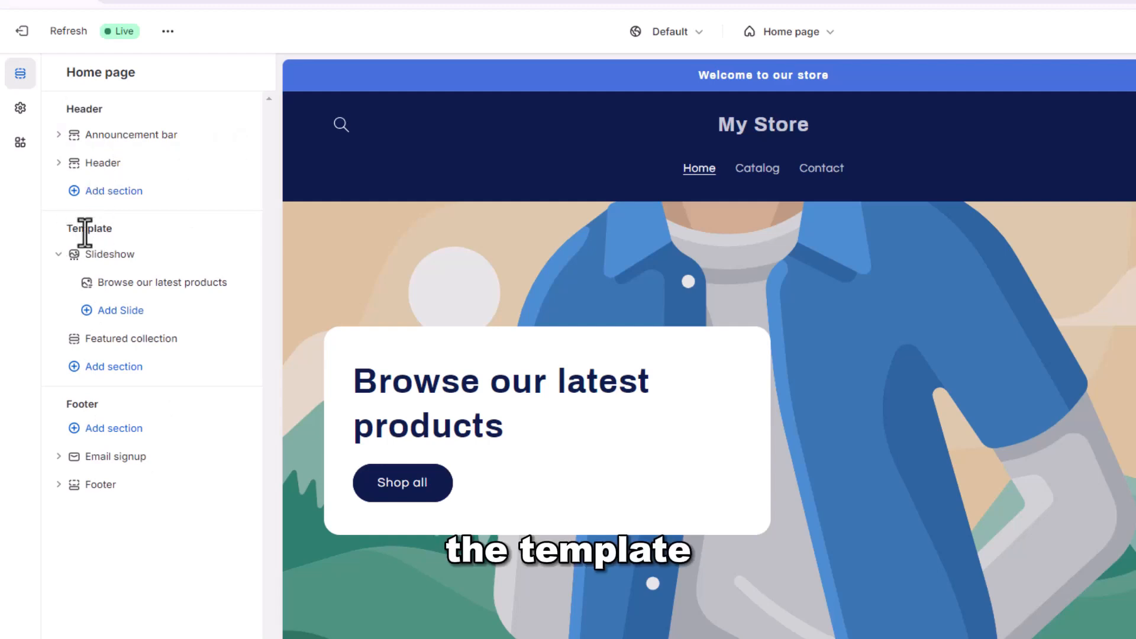
{"action": "double_click", "coordinate": [84, 232]}
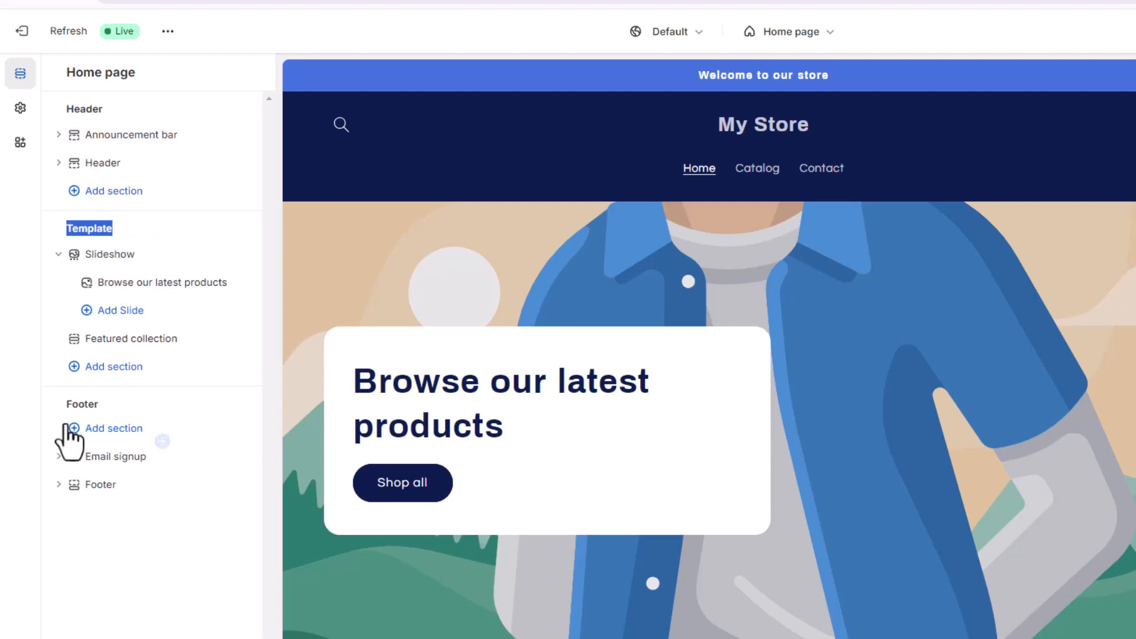
{"action": "left_click_drag", "start_coordinate": [58, 406], "coordinate": [104, 404]}
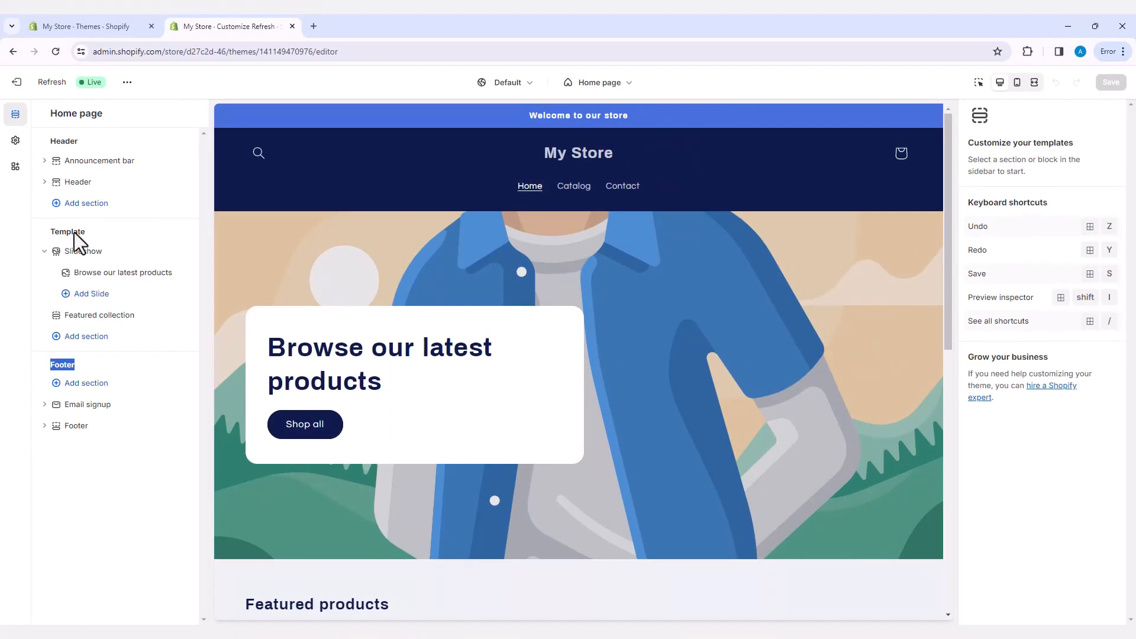
Step: Change the announcement bar's text to "10% Discount for New Customers"
{"action": "left_click", "coordinate": [82, 165]}
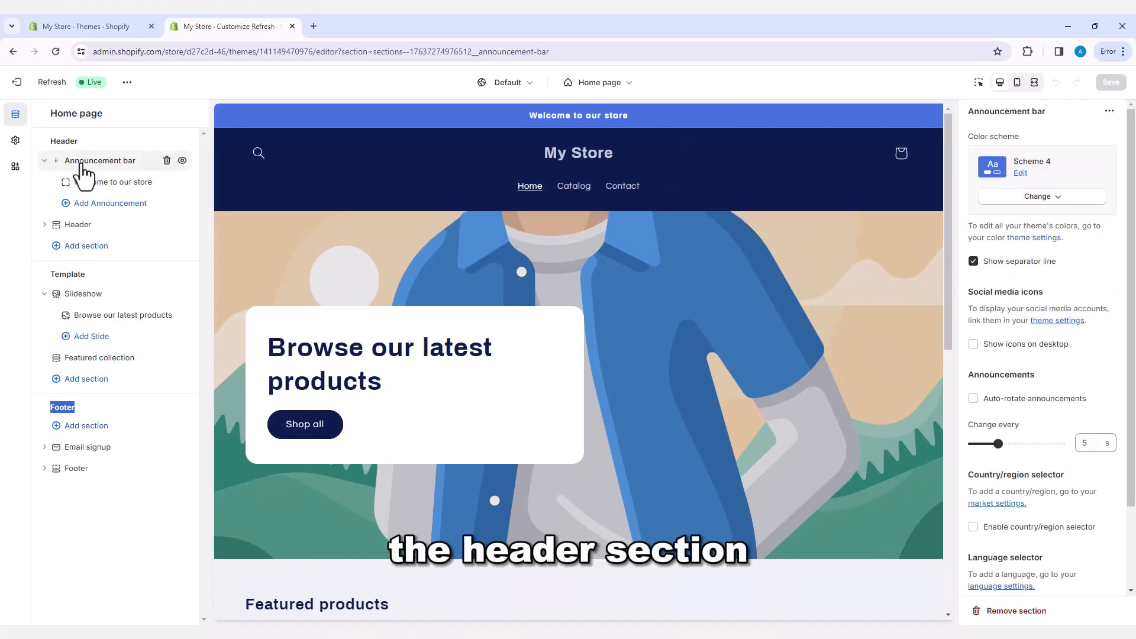
{"action": "left_click", "coordinate": [97, 184]}
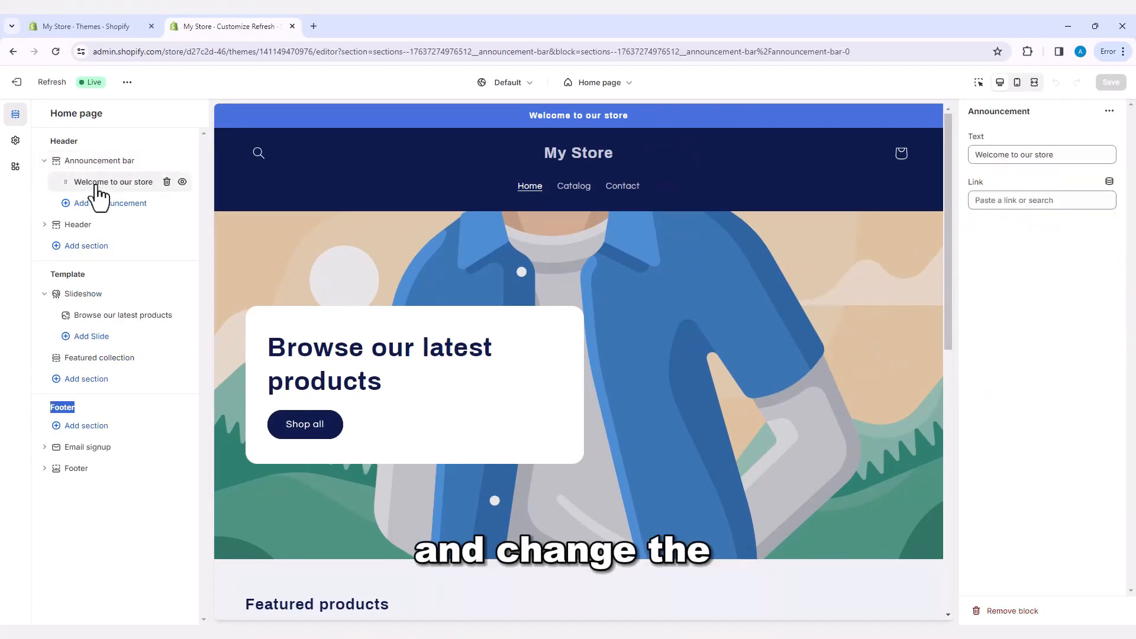
{"action": "left_click", "coordinate": [1016, 158]}
{"action": "key", "text": "ctrl+a"}
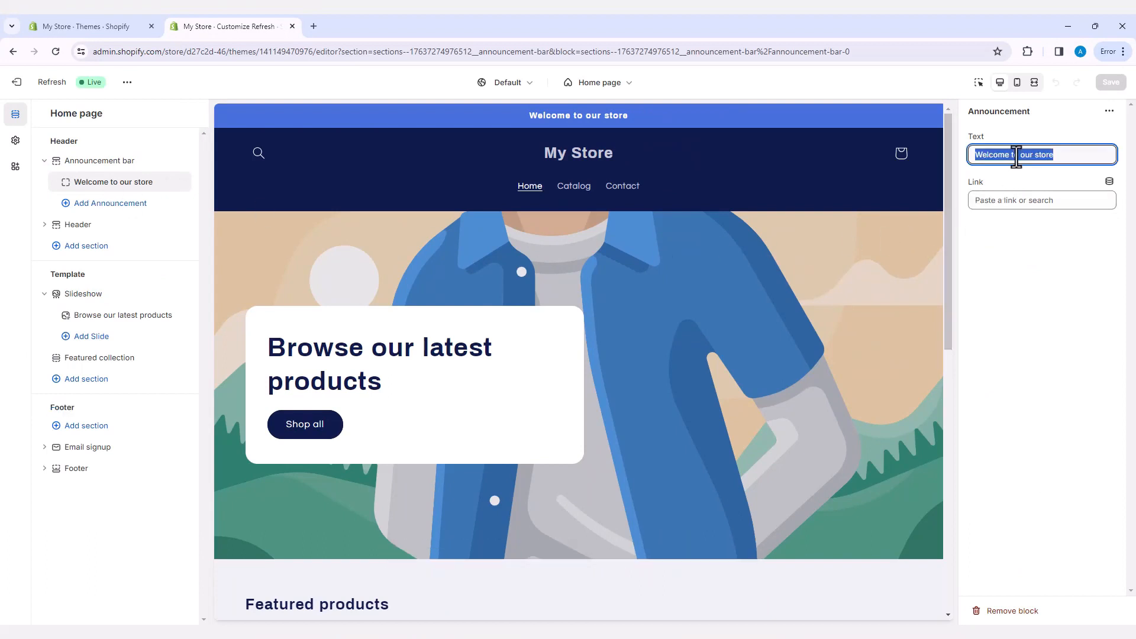
{"action": "type", "text": "10% Discount for New Customers"}
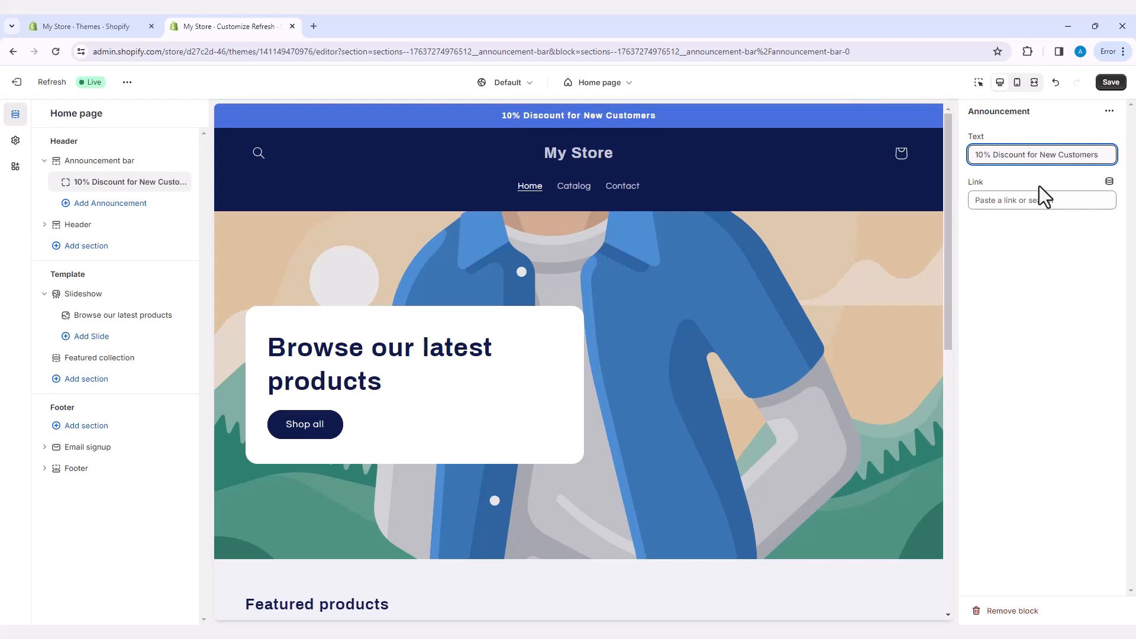
{"action": "left_click", "coordinate": [1052, 251]}
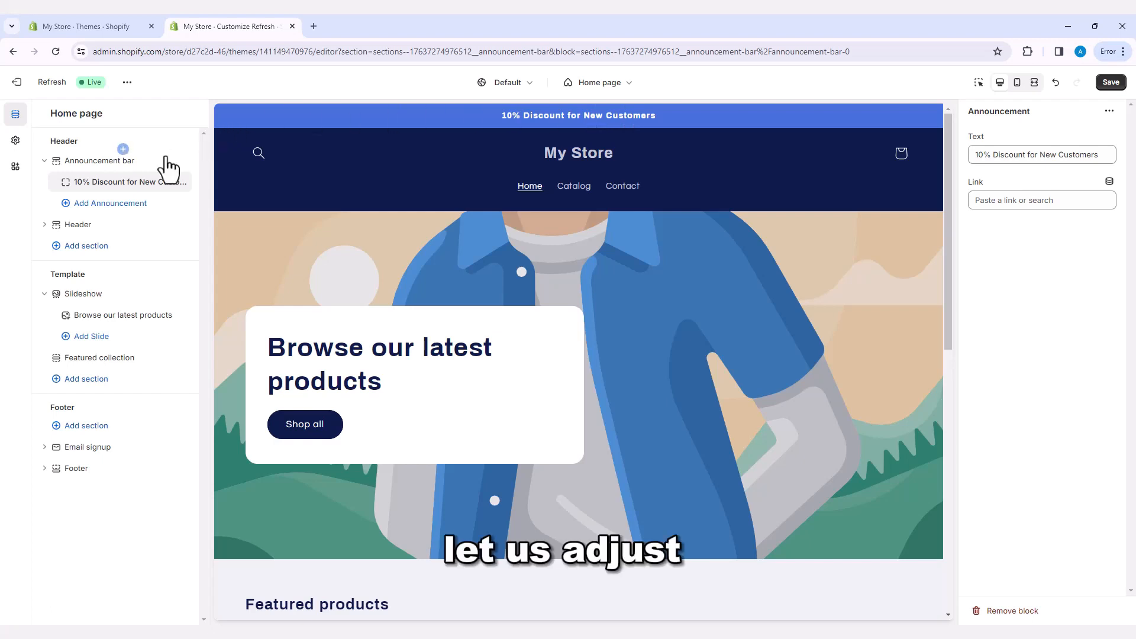
Step: In the theme's color settings, set Scheme 1's background to #000000 and its text to #FFFFFF
{"action": "left_click", "coordinate": [15, 142]}
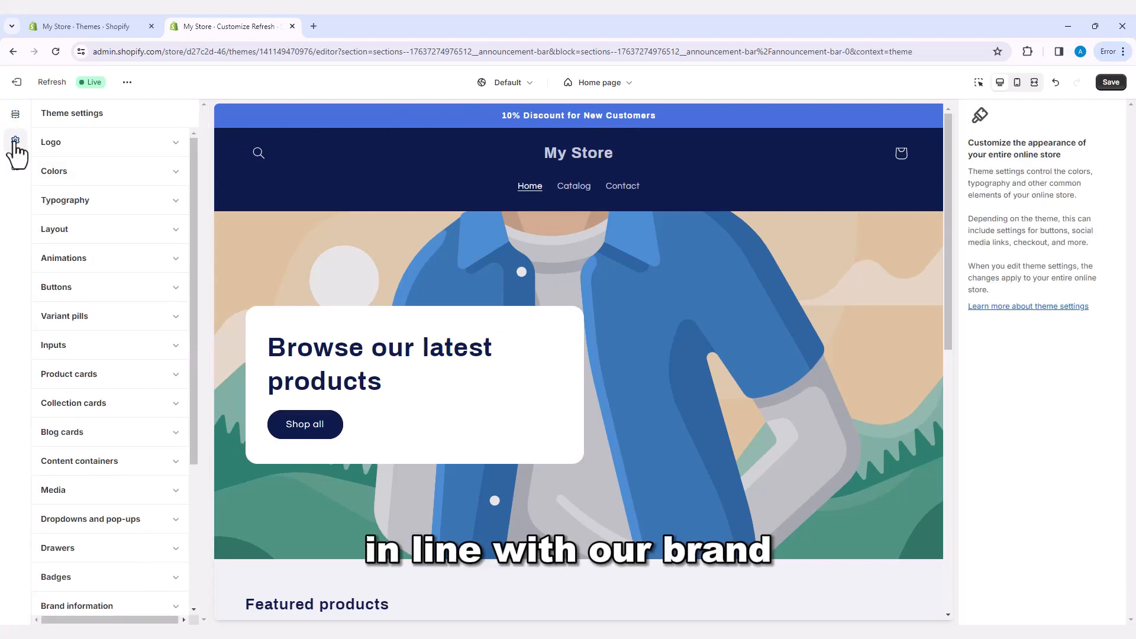
{"action": "left_click", "coordinate": [62, 177]}
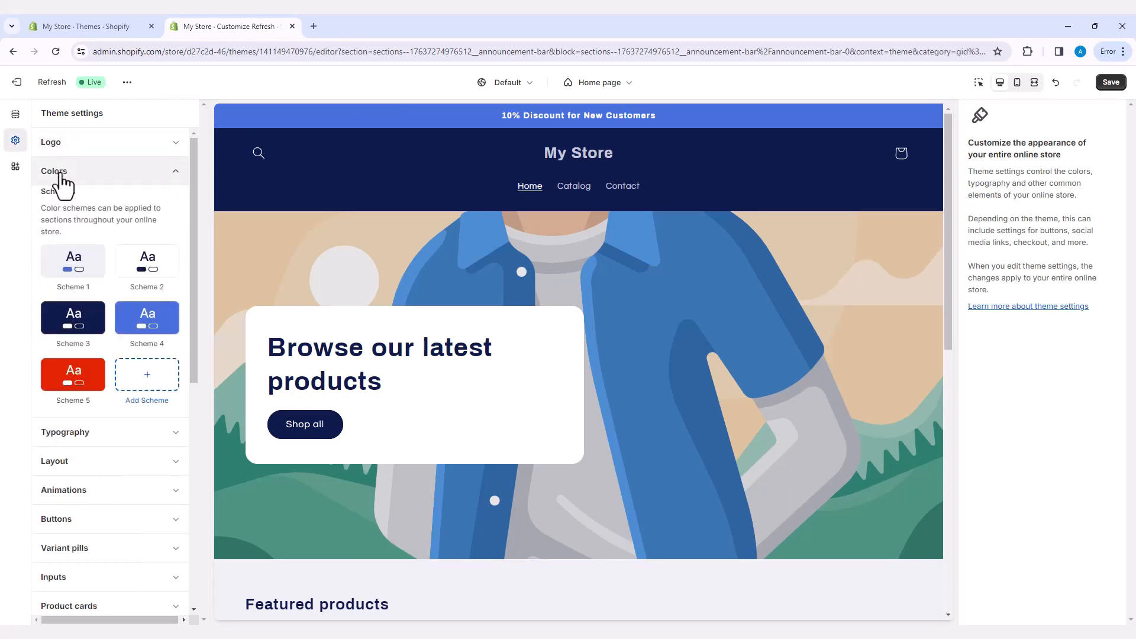
{"action": "left_click", "coordinate": [74, 261]}
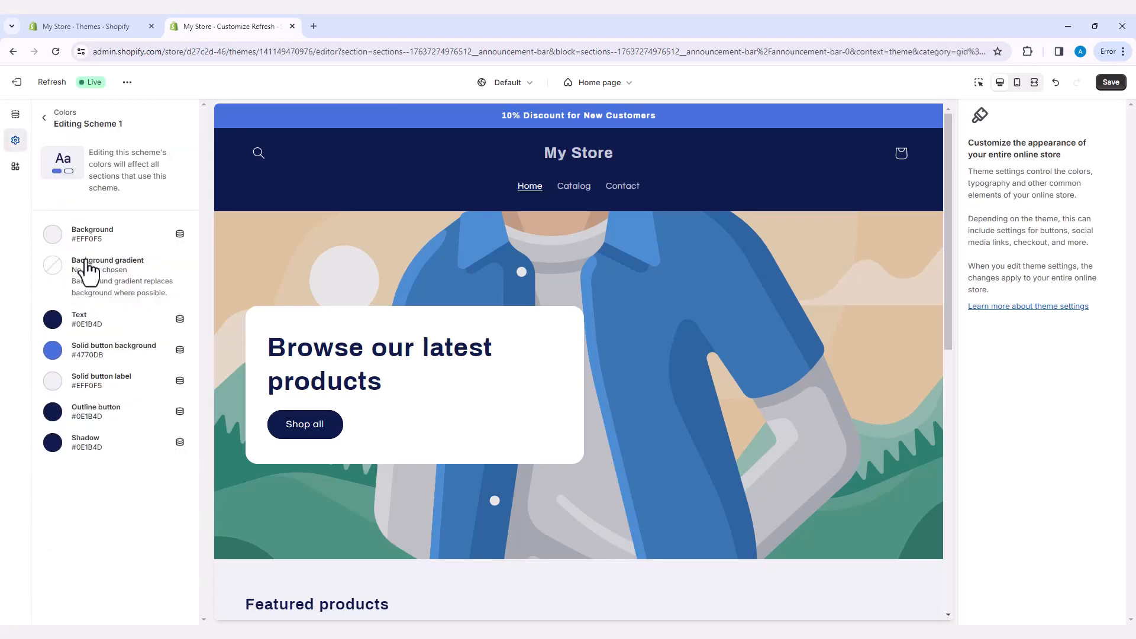
{"action": "left_click", "coordinate": [53, 235]}
{"action": "left_click", "coordinate": [56, 393]}
{"action": "left_click", "coordinate": [38, 364]}
{"action": "left_click", "coordinate": [52, 320]}
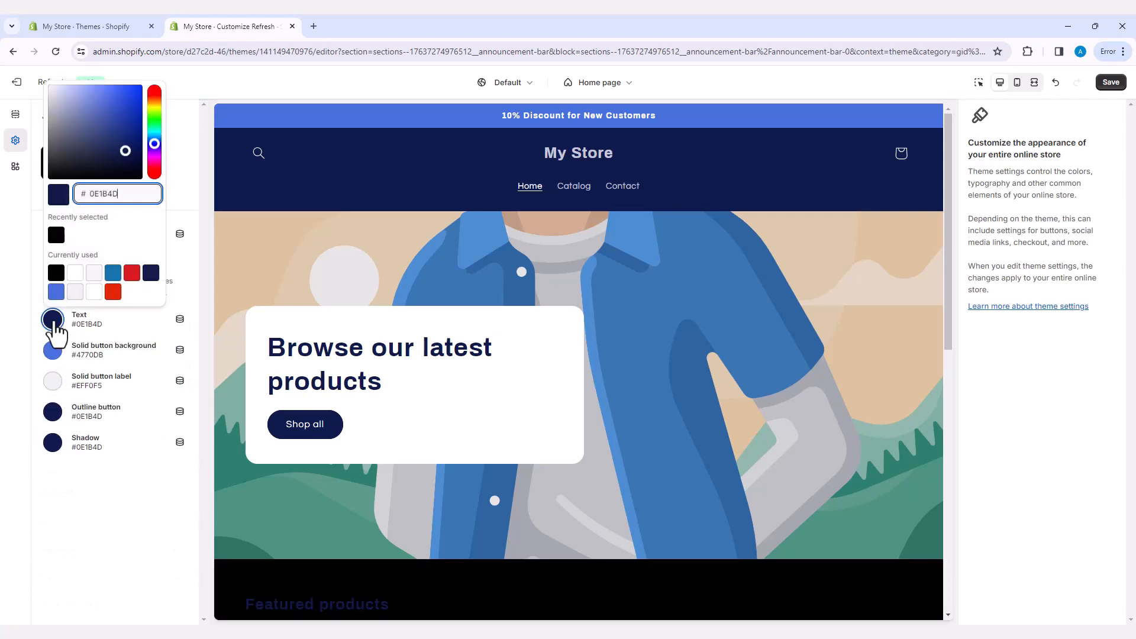
{"action": "left_click", "coordinate": [75, 273]}
{"action": "left_click", "coordinate": [181, 311]}
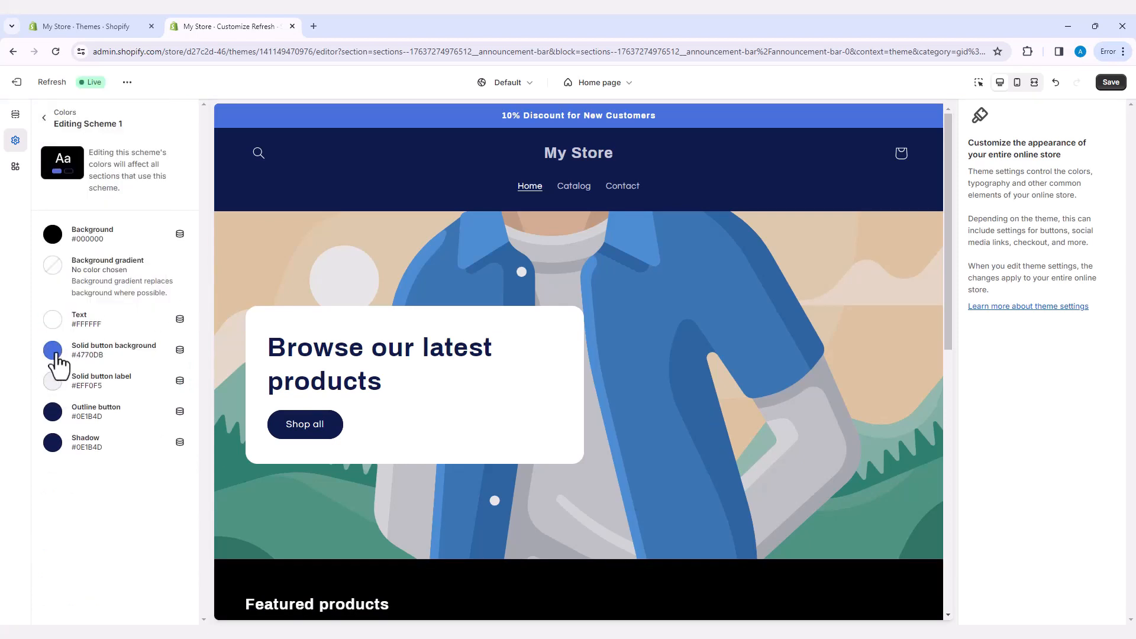
Step: Set Scheme 1's shadow and solid button background colors to #000000
{"action": "left_click", "coordinate": [62, 444]}
{"action": "left_click", "coordinate": [57, 394]}
{"action": "left_click", "coordinate": [117, 480]}
{"action": "left_click", "coordinate": [52, 351]}
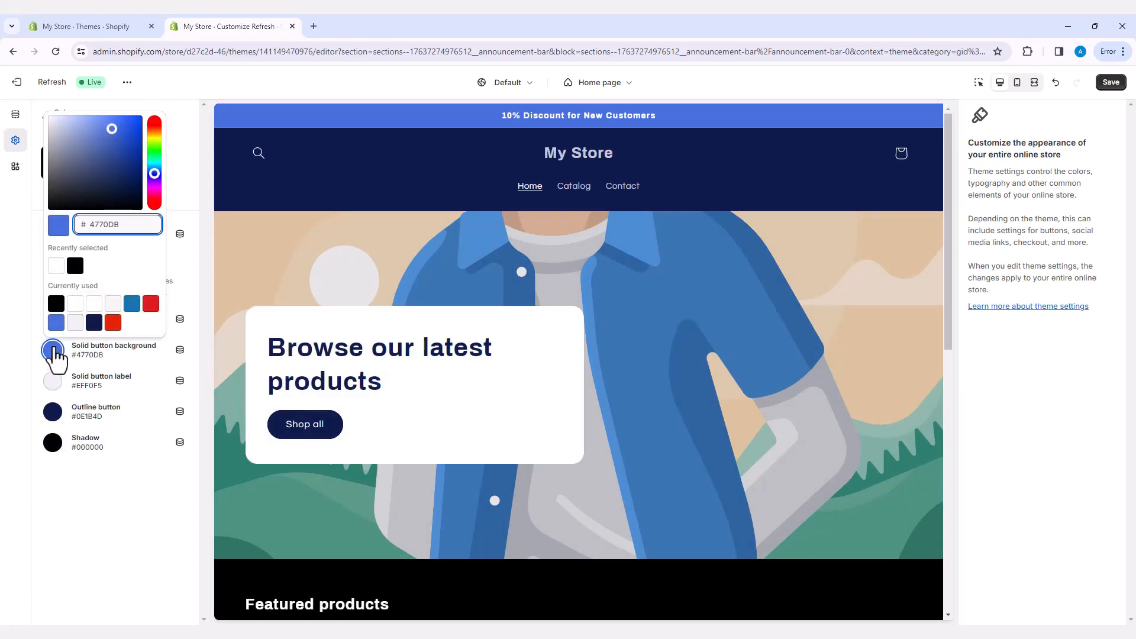
{"action": "left_click", "coordinate": [57, 305]}
{"action": "left_click", "coordinate": [122, 479]}
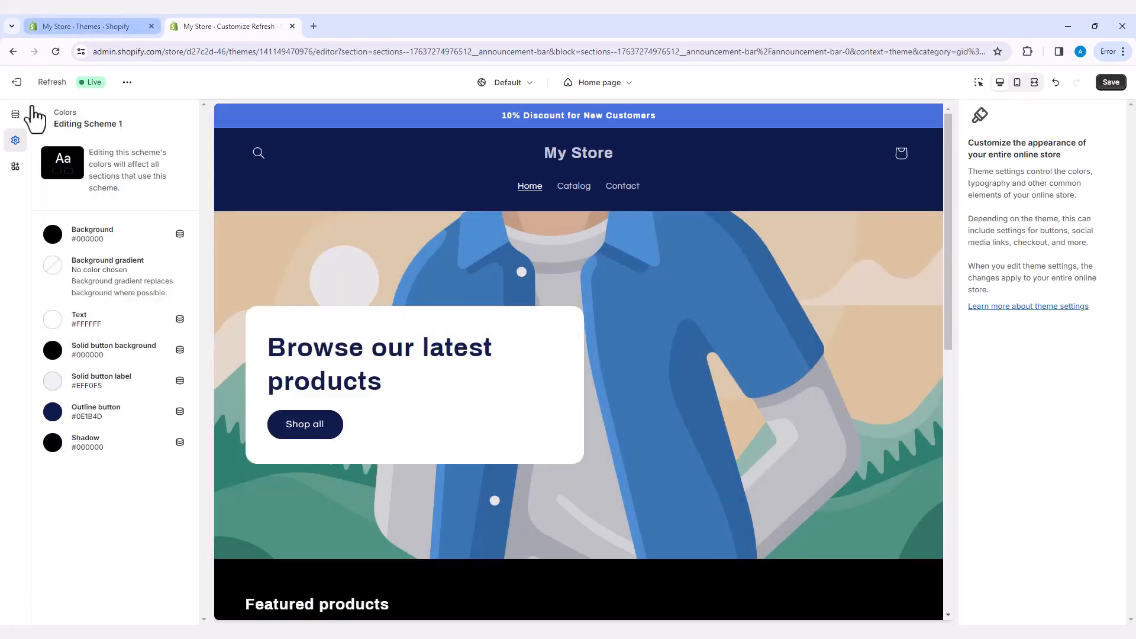
{"action": "left_click", "coordinate": [44, 120]}
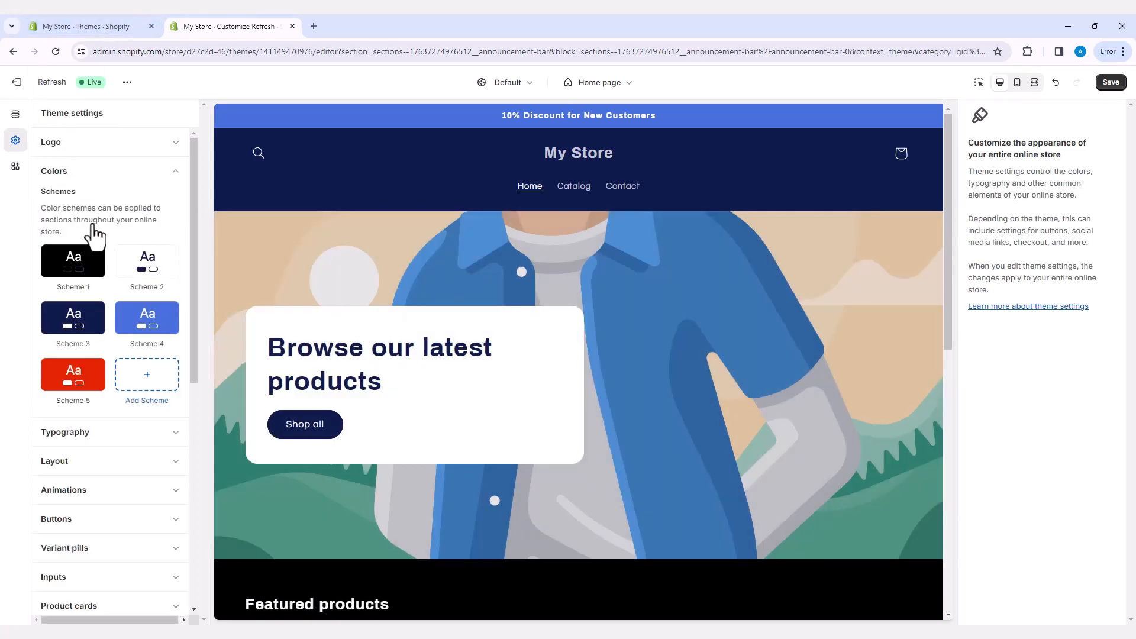
Step: Set the text color of color Scheme 2 to black and return to the list of schemes
{"action": "left_click", "coordinate": [135, 275]}
{"action": "left_click", "coordinate": [57, 322]}
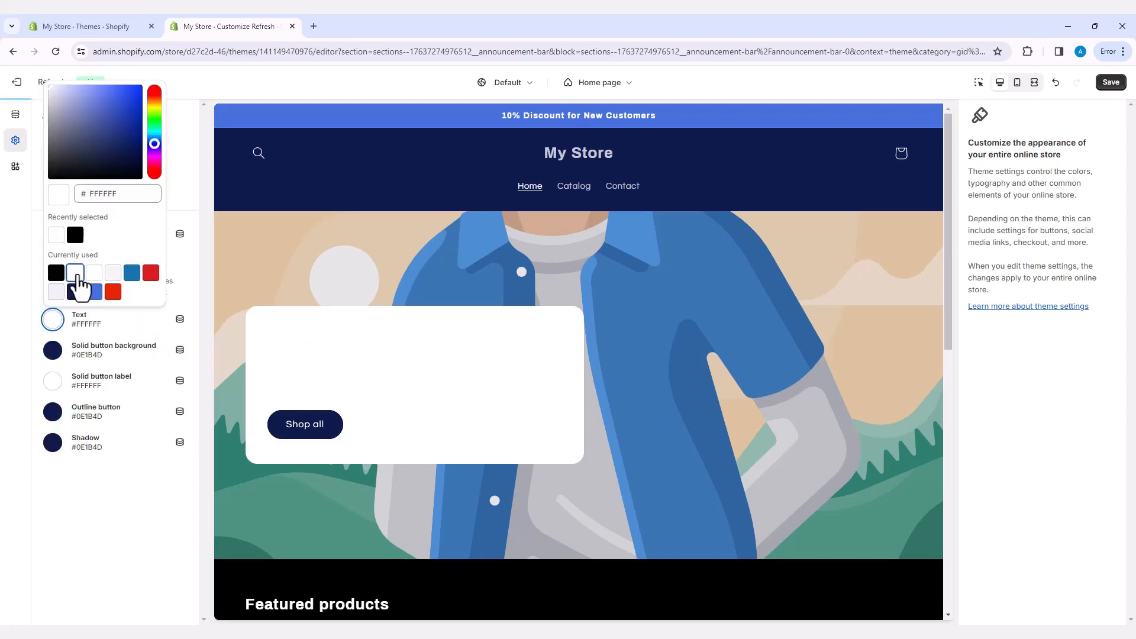
{"action": "left_click", "coordinate": [53, 286]}
{"action": "left_click", "coordinate": [104, 355]}
{"action": "left_click", "coordinate": [44, 118]}
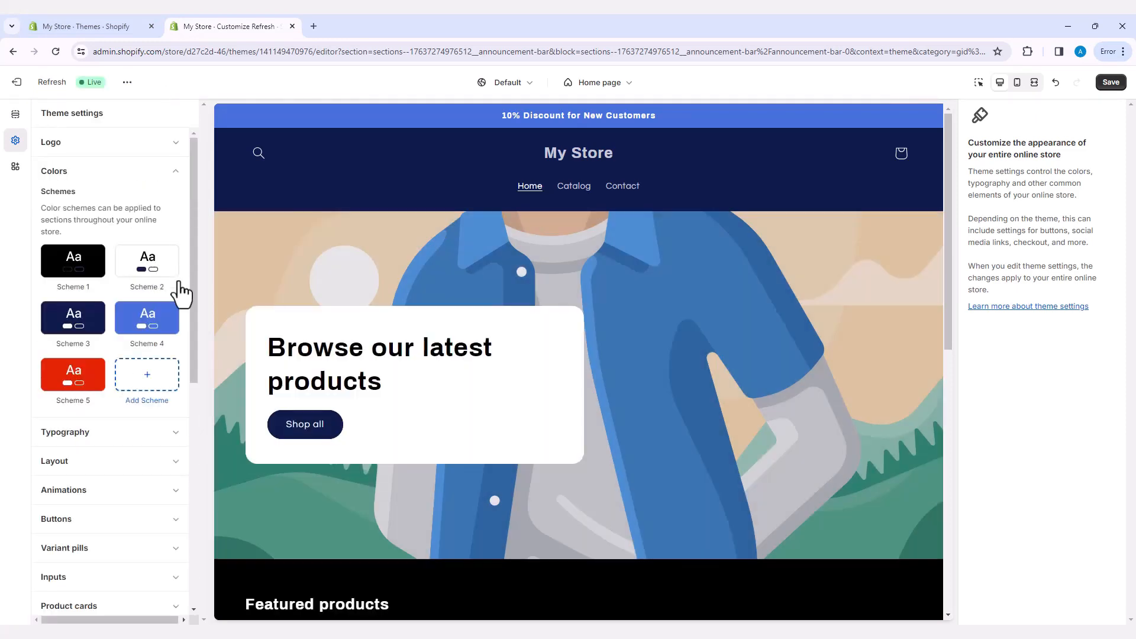
Step: Set Scheme 4's background to #FFFFFF and its text to #000000, and check the result in the page preview
{"action": "left_click", "coordinate": [172, 322]}
{"action": "left_click", "coordinate": [54, 235]}
{"action": "left_click", "coordinate": [56, 401]}
{"action": "left_click", "coordinate": [54, 322]}
{"action": "left_click", "coordinate": [76, 236]}
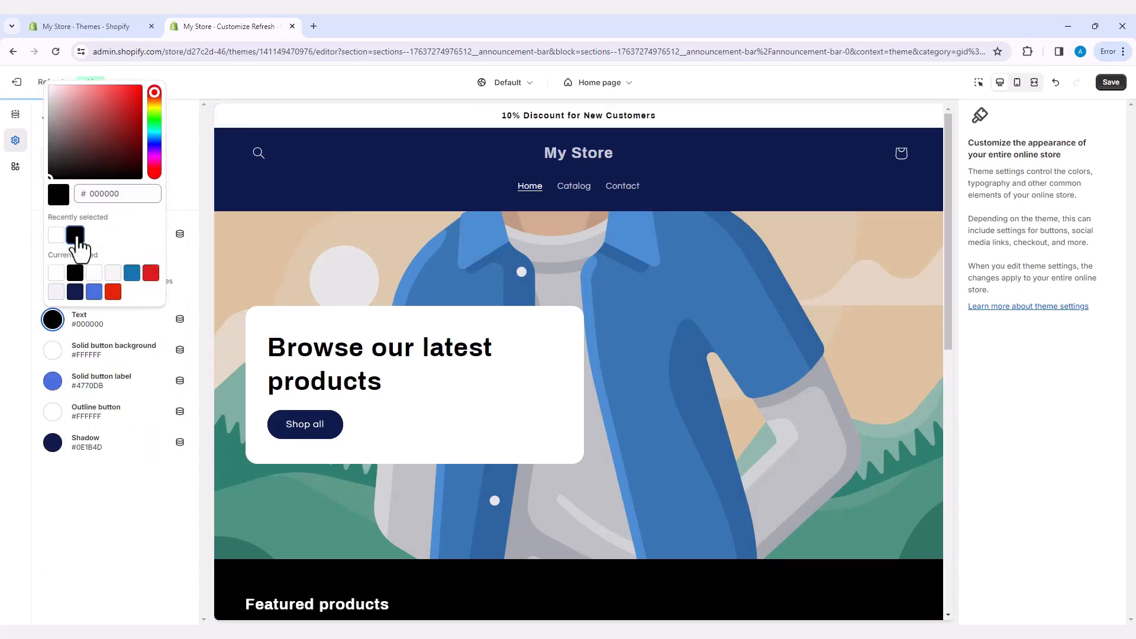
{"action": "left_click", "coordinate": [179, 156]}
{"action": "scroll", "coordinate": [666, 428], "scroll_direction": "down", "scroll_amount": 8}
{"action": "scroll", "coordinate": [667, 429], "scroll_direction": "up", "scroll_amount": 8}
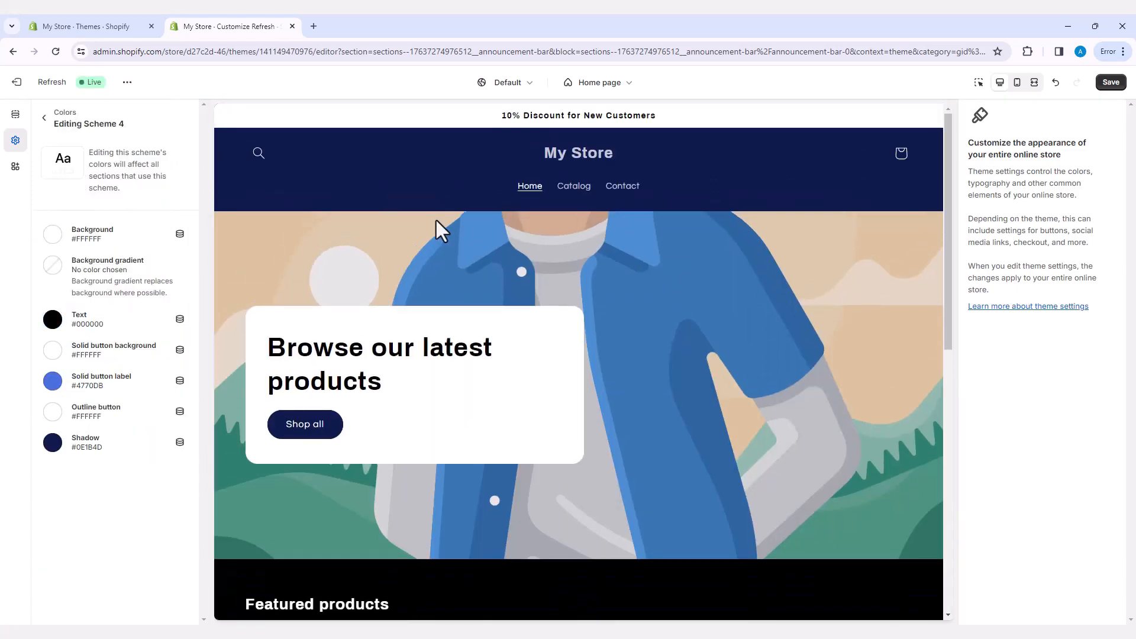
Step: Set Scheme 4's solid button label color to #000000 and return to the list of schemes
{"action": "left_click", "coordinate": [53, 381]}
{"action": "left_click", "coordinate": [75, 295]}
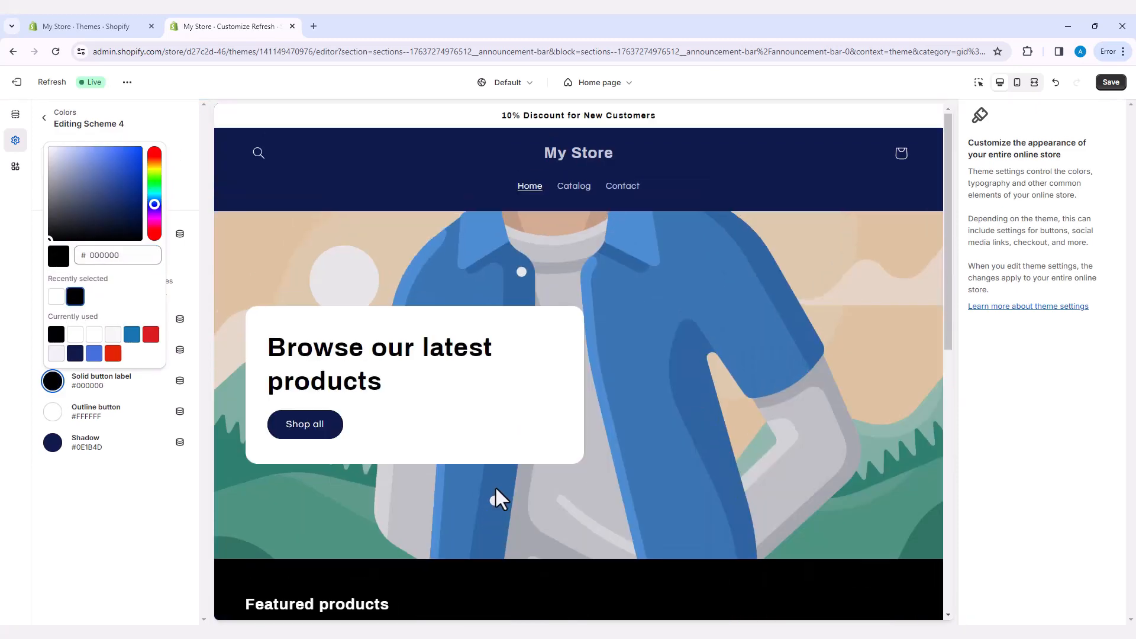
{"action": "left_click", "coordinate": [17, 115]}
{"action": "left_click", "coordinate": [44, 118]}
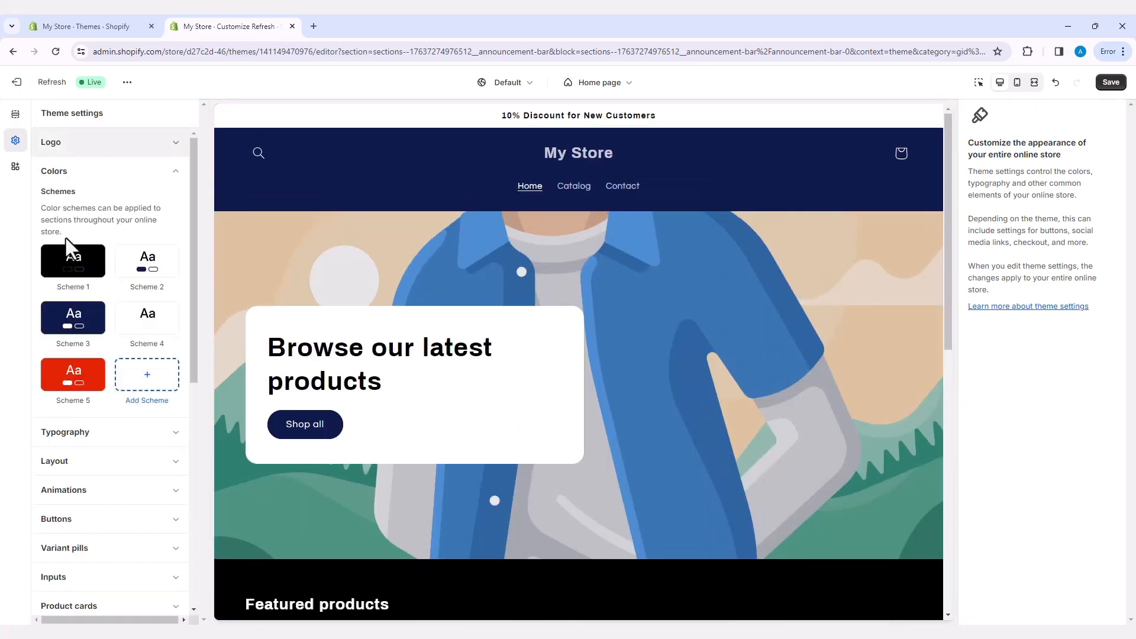
Step: Give Scheme 4 a #000000 background with #FFFFFF text
{"action": "left_click", "coordinate": [147, 337]}
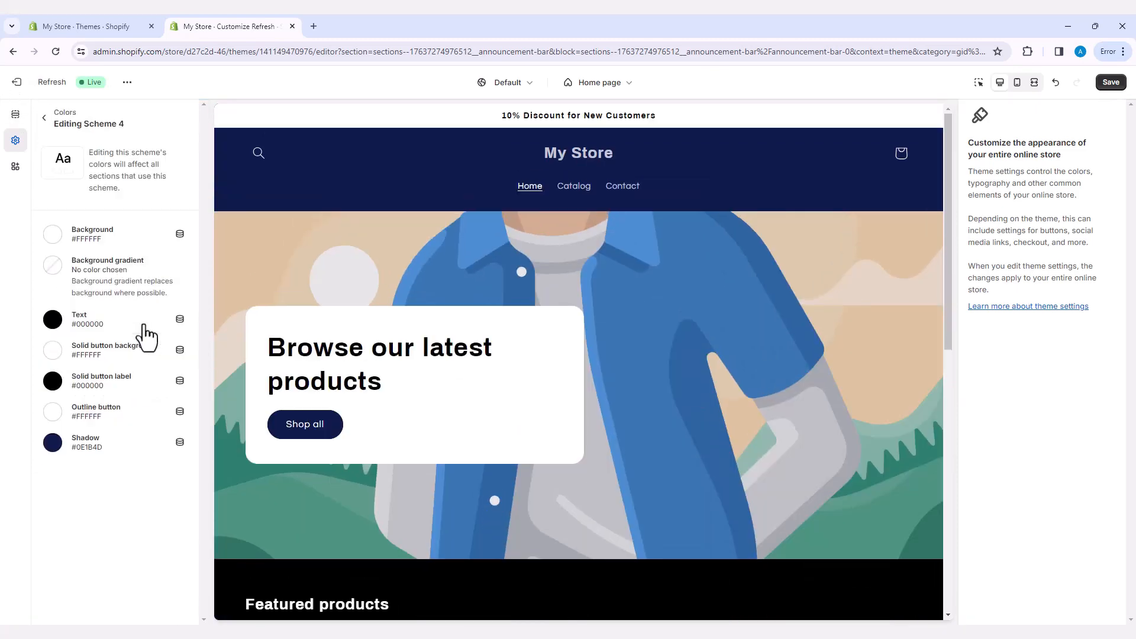
{"action": "left_click", "coordinate": [54, 237]}
{"action": "left_click", "coordinate": [76, 399]}
{"action": "left_click", "coordinate": [53, 320]}
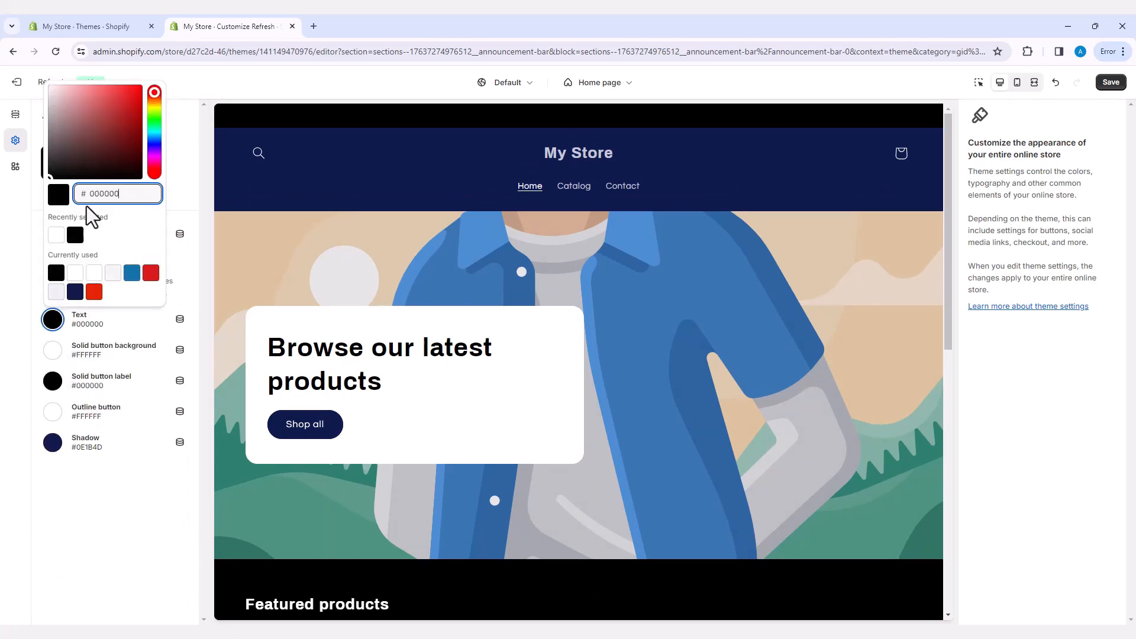
{"action": "left_click_drag", "start_coordinate": [51, 176], "coordinate": [187, 173]}
{"action": "left_click", "coordinate": [54, 321]}
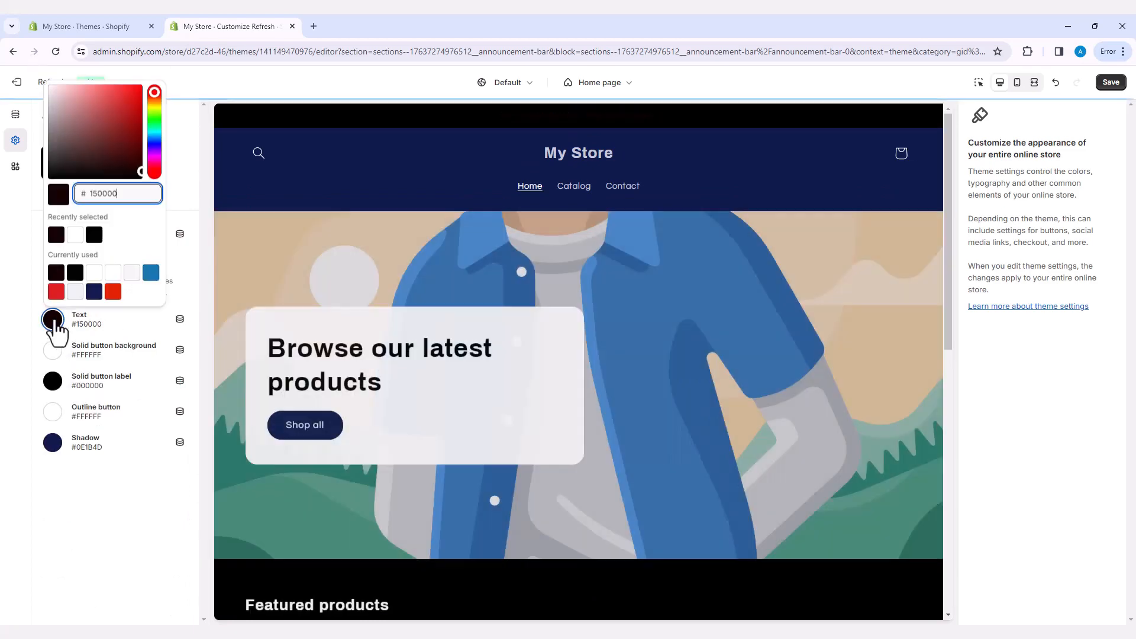
{"action": "left_click_drag", "start_coordinate": [53, 171], "coordinate": [27, 71]}
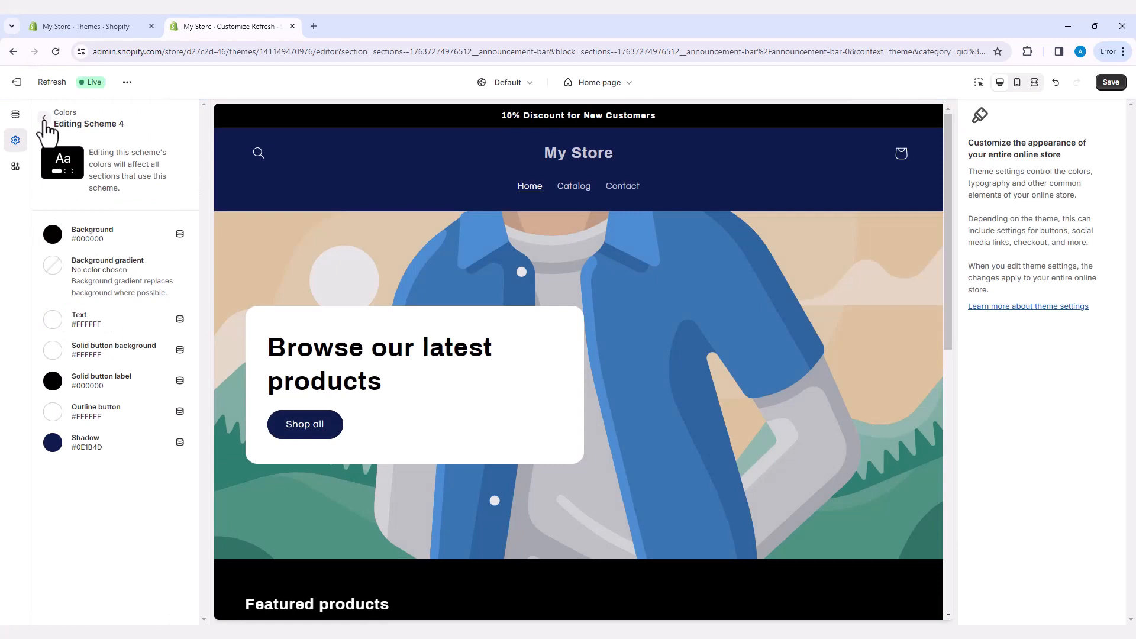
{"action": "left_click", "coordinate": [44, 117]}
Step: Set Scheme 3's text color to #000000 and its background to white
{"action": "left_click", "coordinate": [94, 336]}
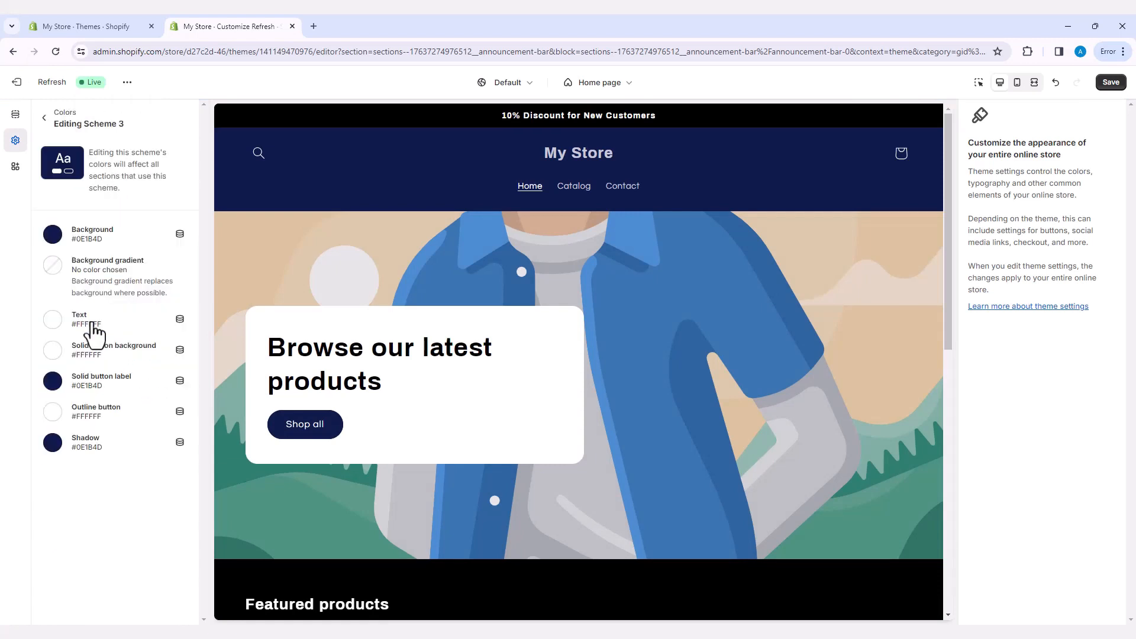
{"action": "left_click", "coordinate": [53, 319]}
{"action": "left_click", "coordinate": [93, 235]}
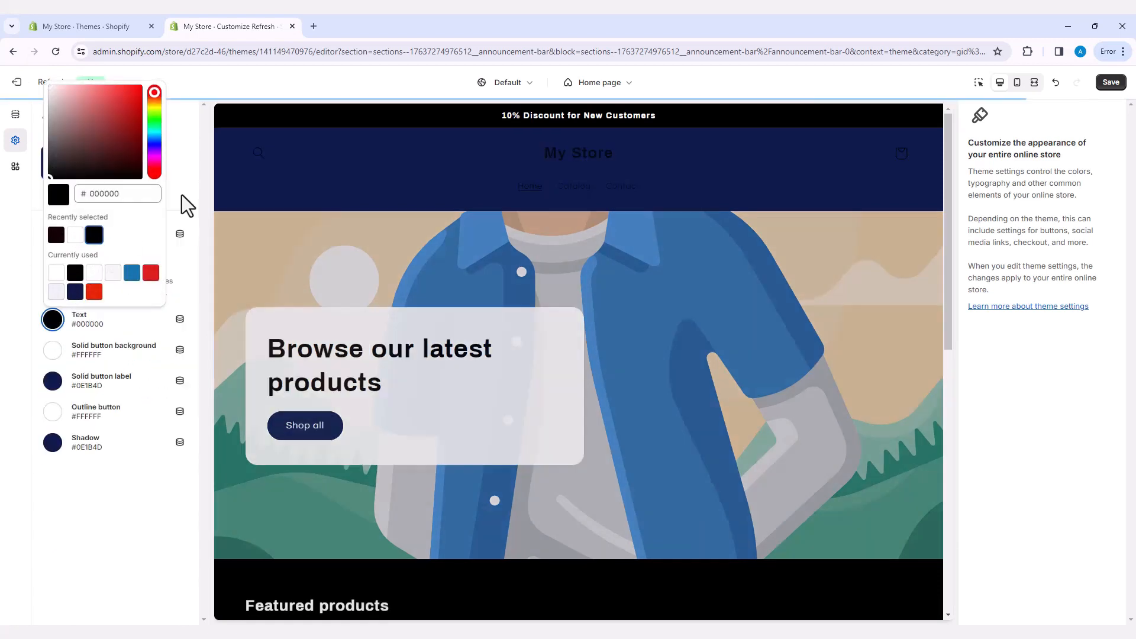
{"action": "left_click", "coordinate": [181, 202]}
{"action": "left_click", "coordinate": [53, 235]}
{"action": "left_click_drag", "start_coordinate": [53, 255], "coordinate": [36, 233]}
{"action": "left_click", "coordinate": [44, 119]}
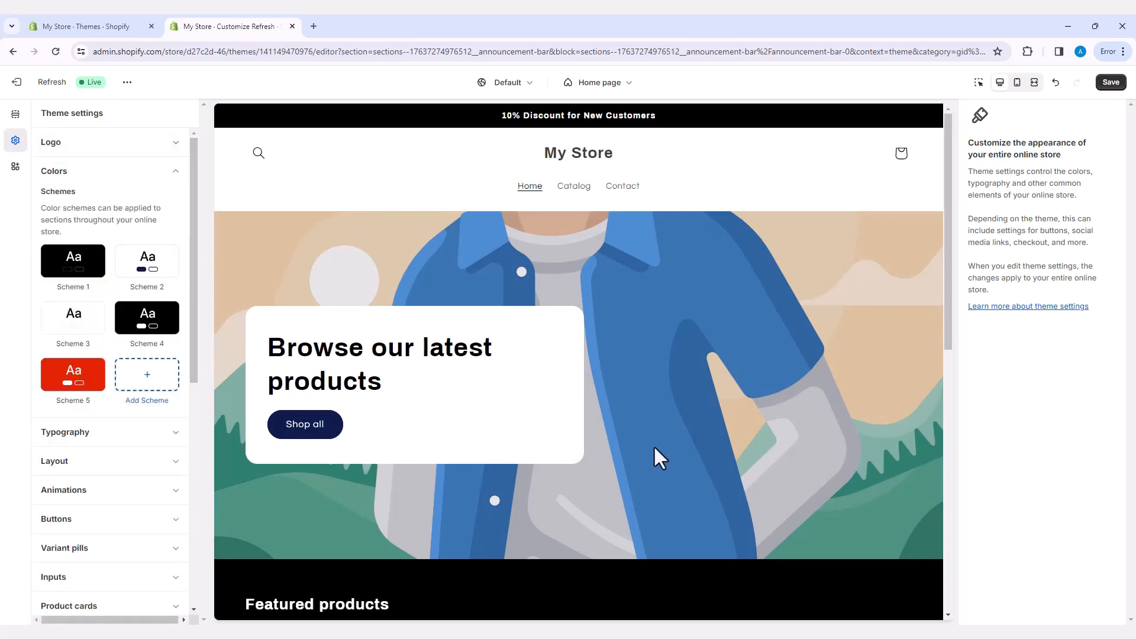
Step: Set Scheme 5's background color to #150000 and close the color settings
{"action": "scroll", "coordinate": [657, 443], "scroll_direction": "down", "scroll_amount": 5}
{"action": "scroll", "coordinate": [659, 445], "scroll_direction": "down", "scroll_amount": 4}
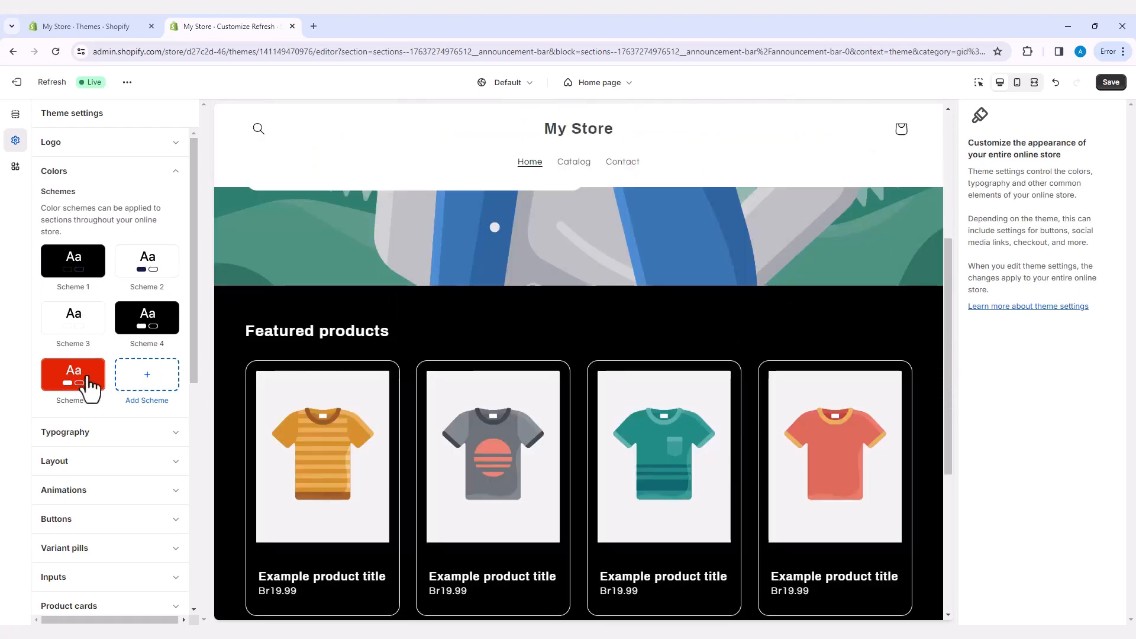
{"action": "left_click", "coordinate": [74, 374]}
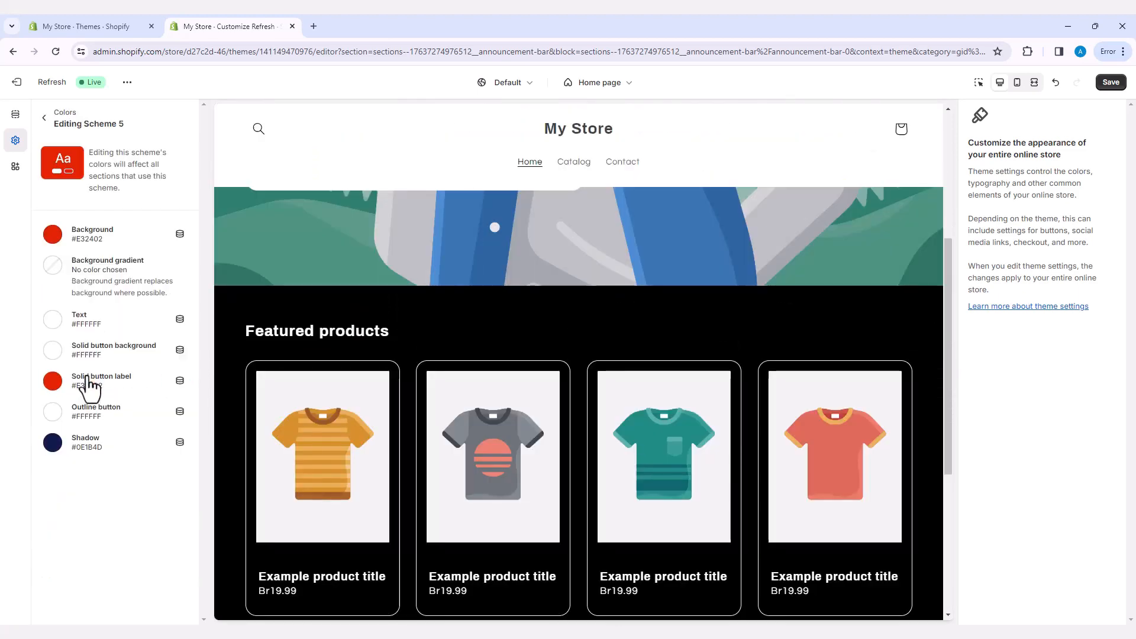
{"action": "left_click", "coordinate": [56, 237]}
{"action": "left_click", "coordinate": [56, 405]}
{"action": "left_click", "coordinate": [156, 228]}
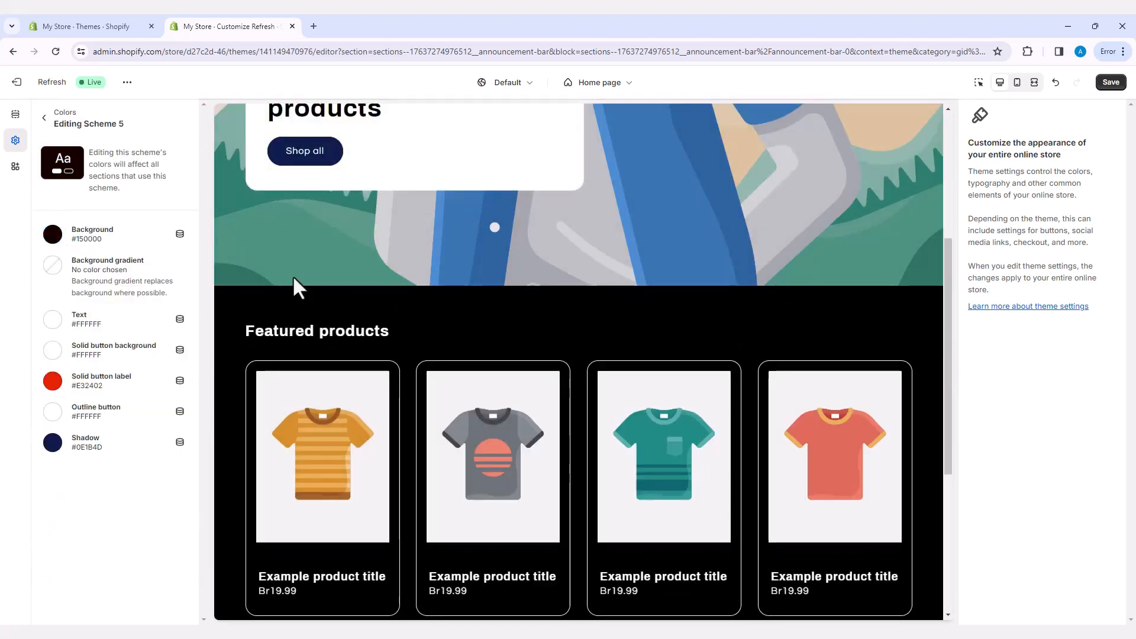
{"action": "left_click", "coordinate": [45, 119]}
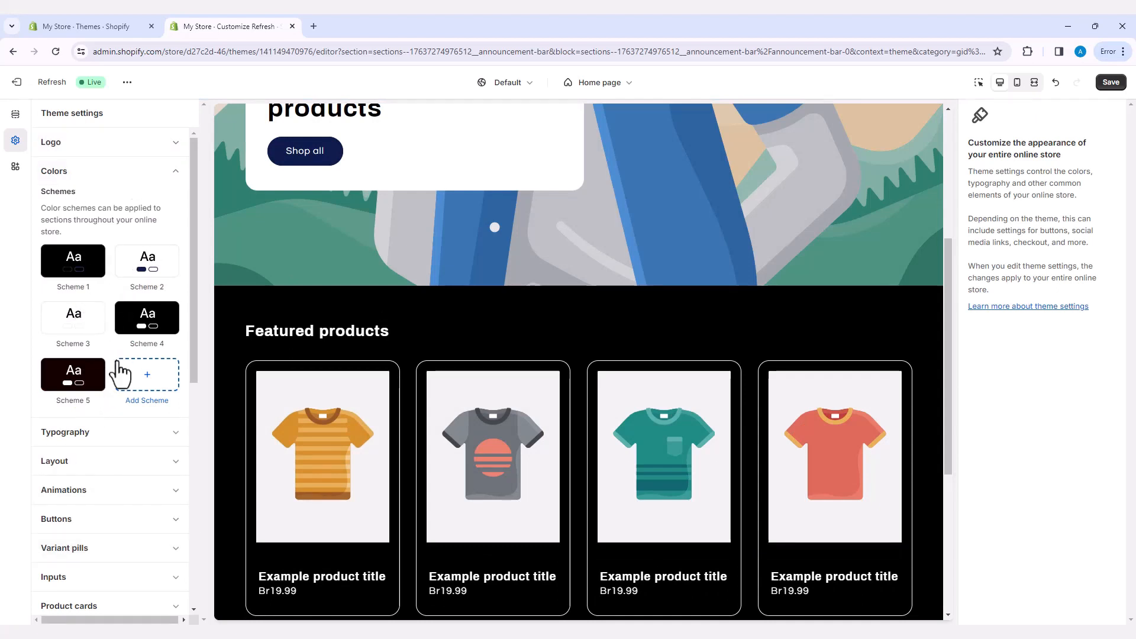
{"action": "left_click", "coordinate": [59, 171]}
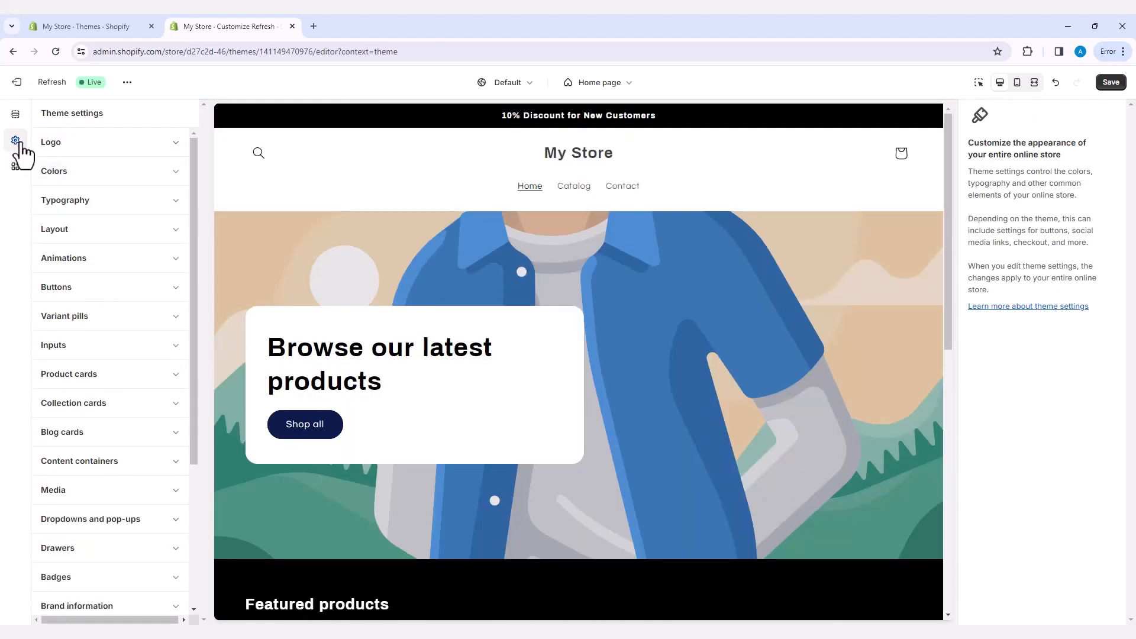
Step: Upload "E'ara Clothing Logo.png" as the theme's logo and set the header's desktop logo position to Middle left
{"action": "left_click", "coordinate": [58, 145]}
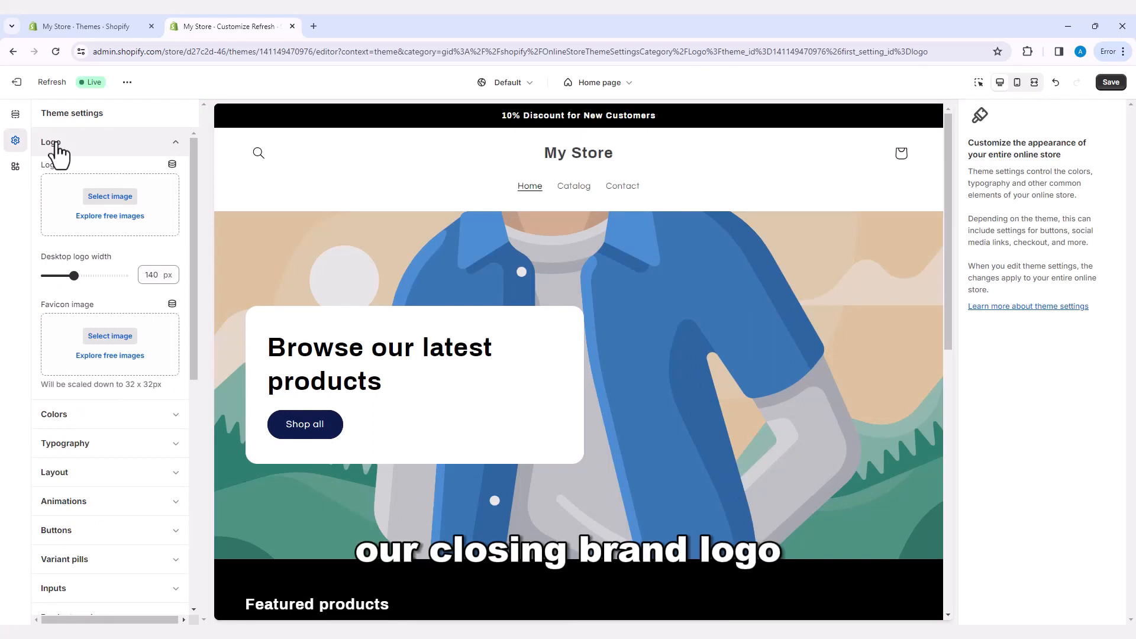
{"action": "left_click", "coordinate": [107, 199]}
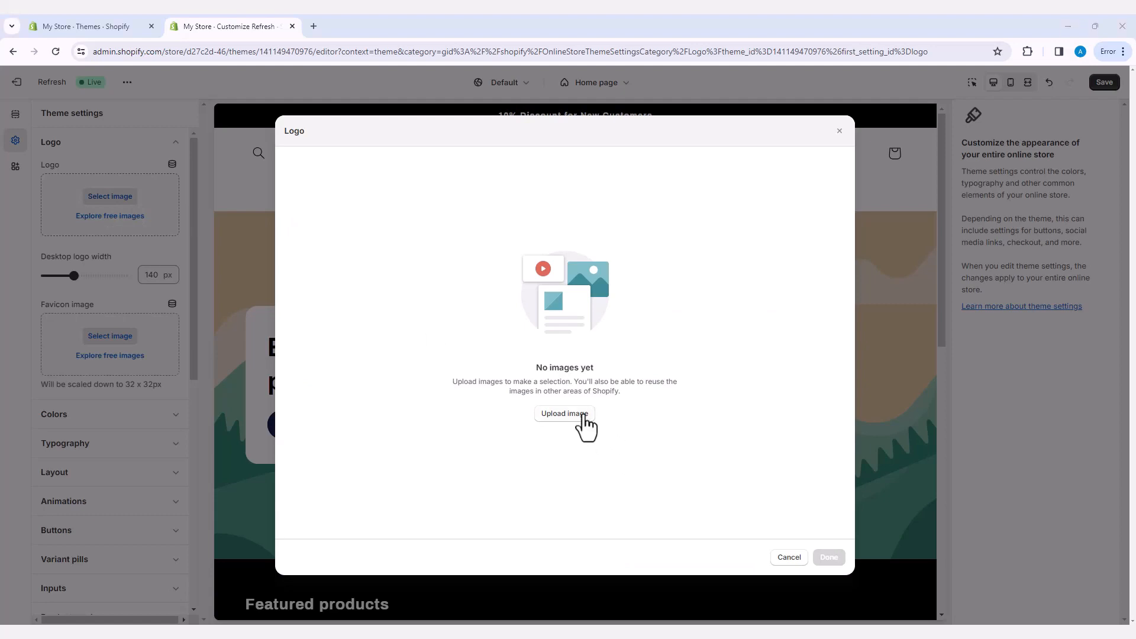
{"action": "left_click", "coordinate": [564, 414]}
{"action": "left_click", "coordinate": [150, 158]}
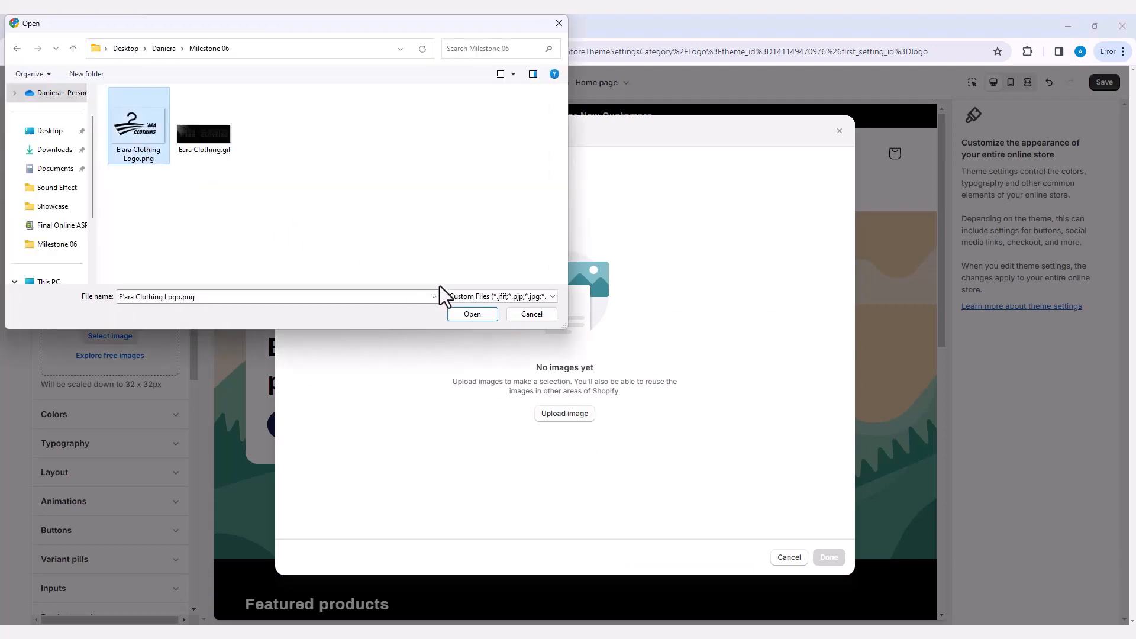
{"action": "left_click", "coordinate": [473, 315]}
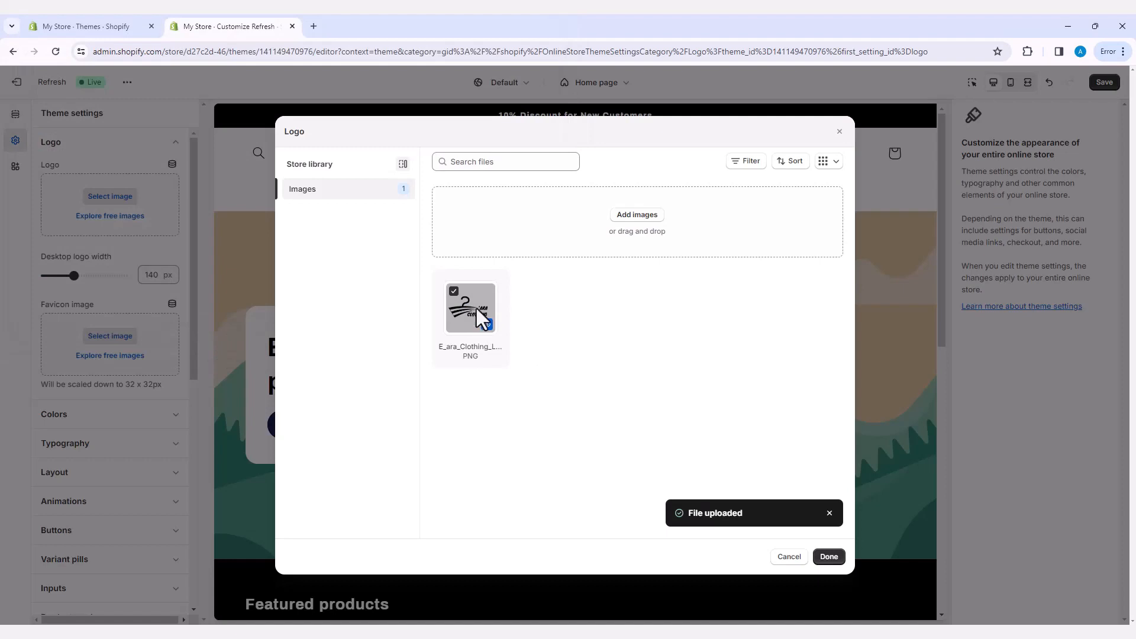
{"action": "left_click", "coordinate": [830, 558]}
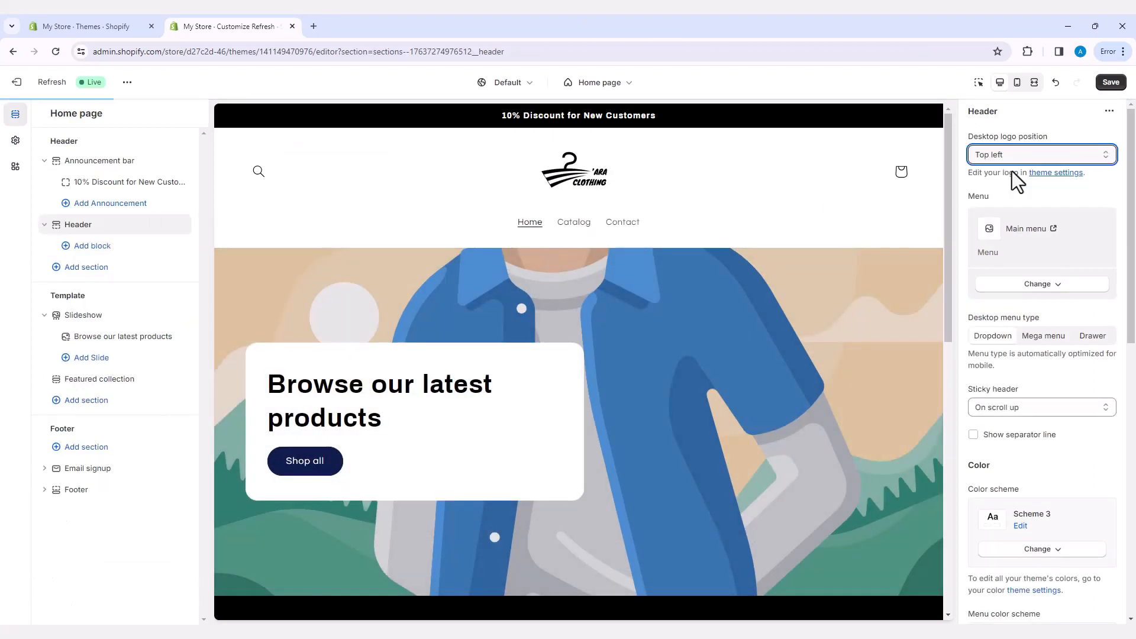
{"action": "left_click", "coordinate": [1106, 155]}
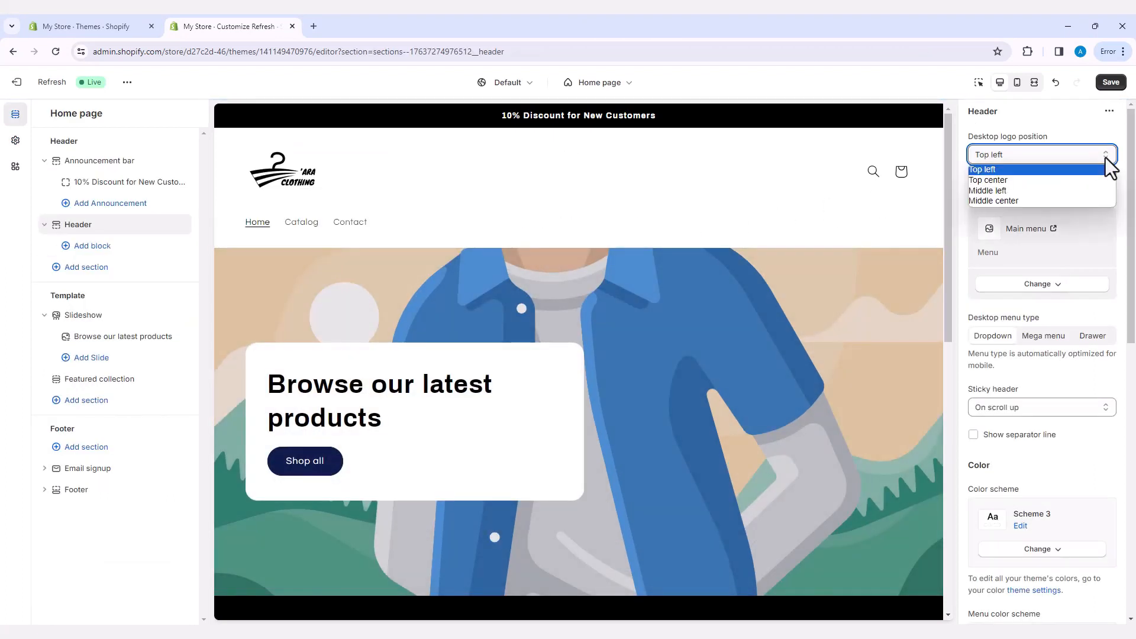
{"action": "left_click", "coordinate": [994, 189]}
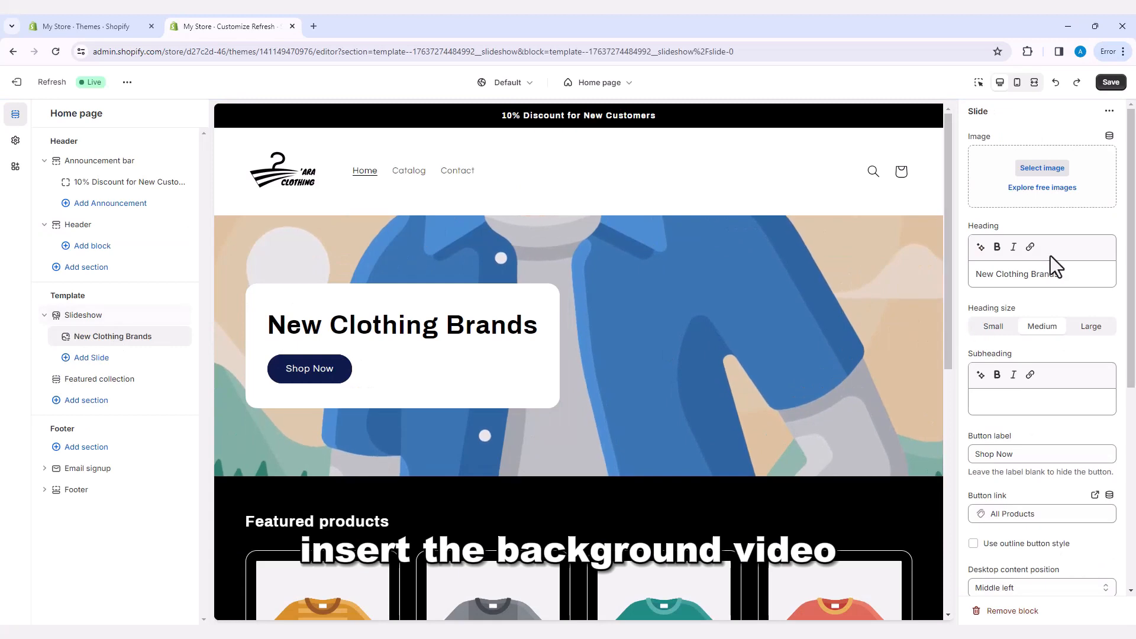
Step: Upload "Eara Clothing.gif" and use it as the background image of the New Clothing Brands slide
{"action": "left_click", "coordinate": [1043, 172]}
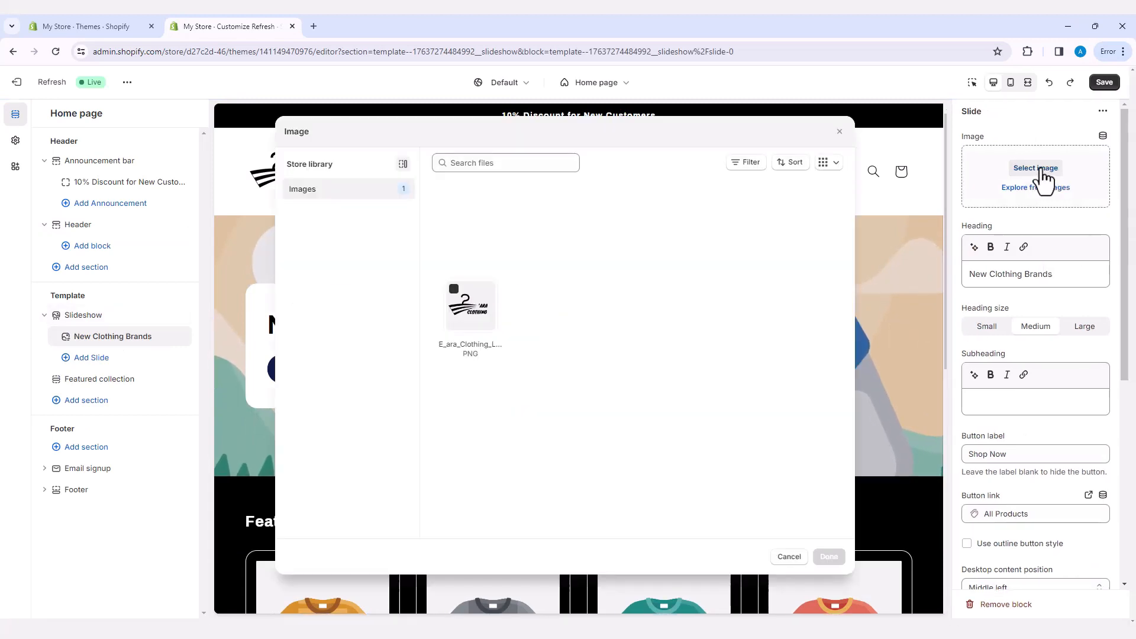
{"action": "left_click", "coordinate": [649, 219]}
{"action": "double_click", "coordinate": [207, 147]}
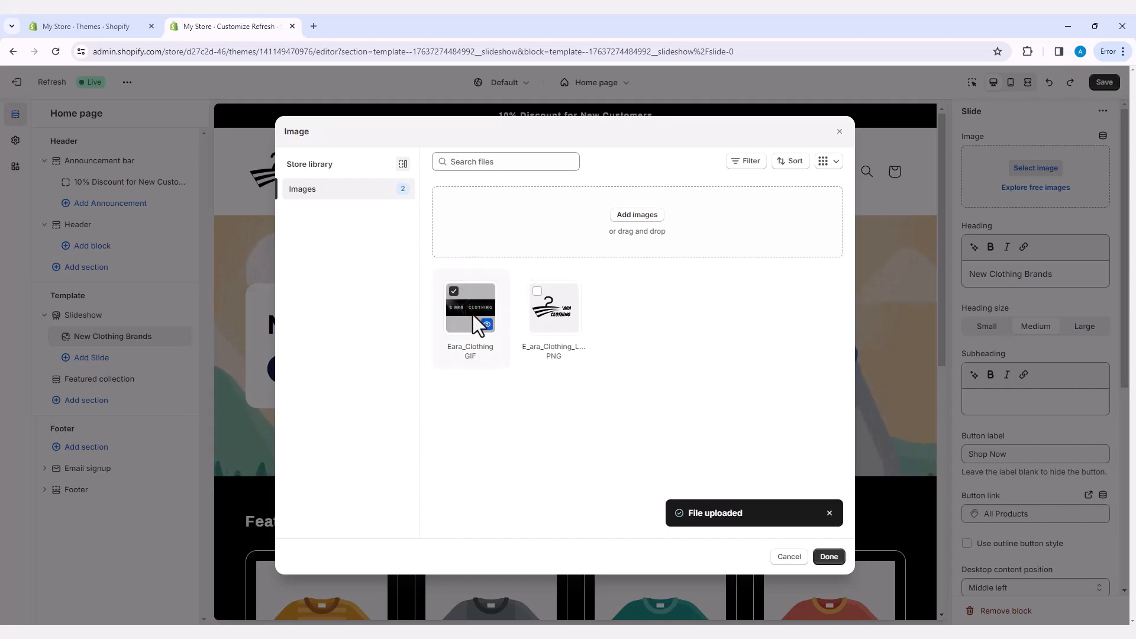
{"action": "left_click", "coordinate": [829, 556]}
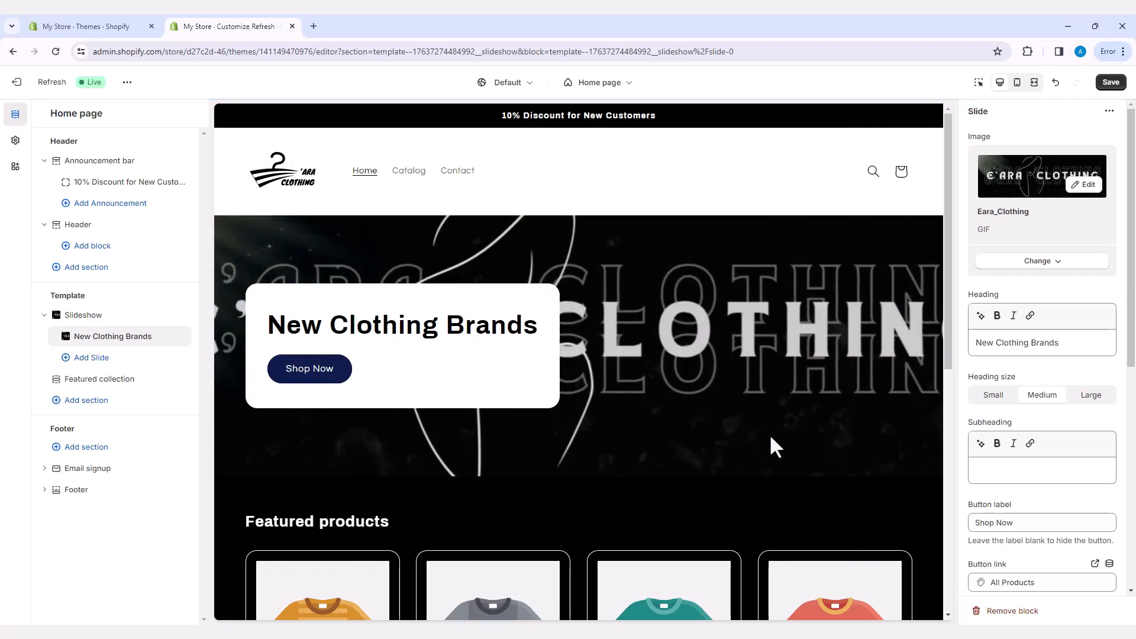
Step: Set the slide's heading size to Small and delete its heading text "New Clothing Brands"
{"action": "left_click", "coordinate": [994, 395]}
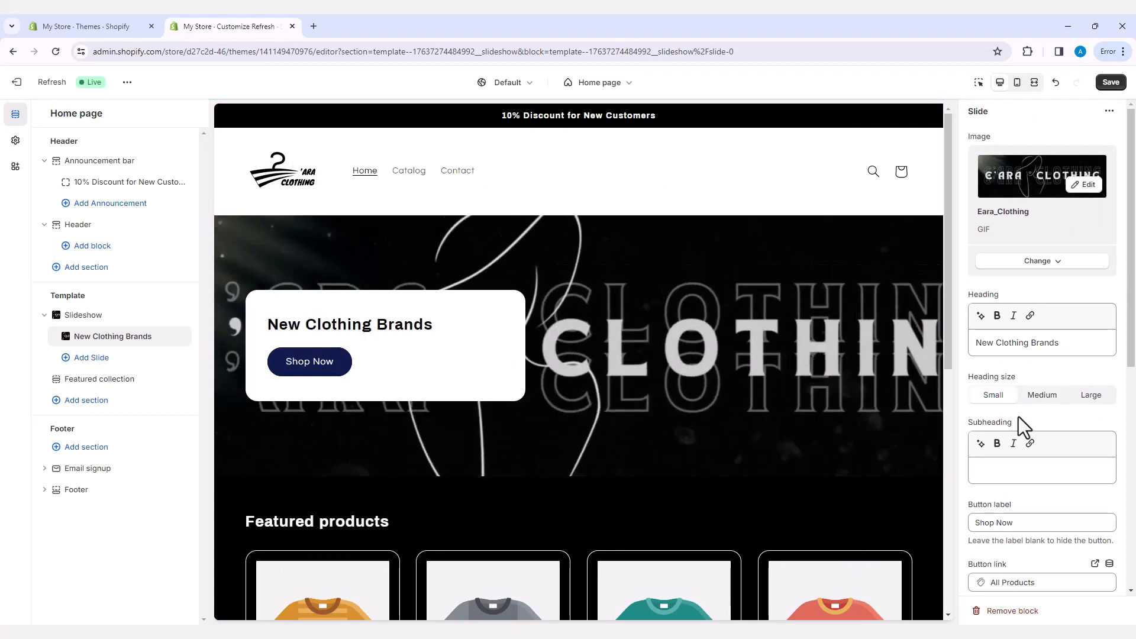
{"action": "double_click", "coordinate": [1008, 345]}
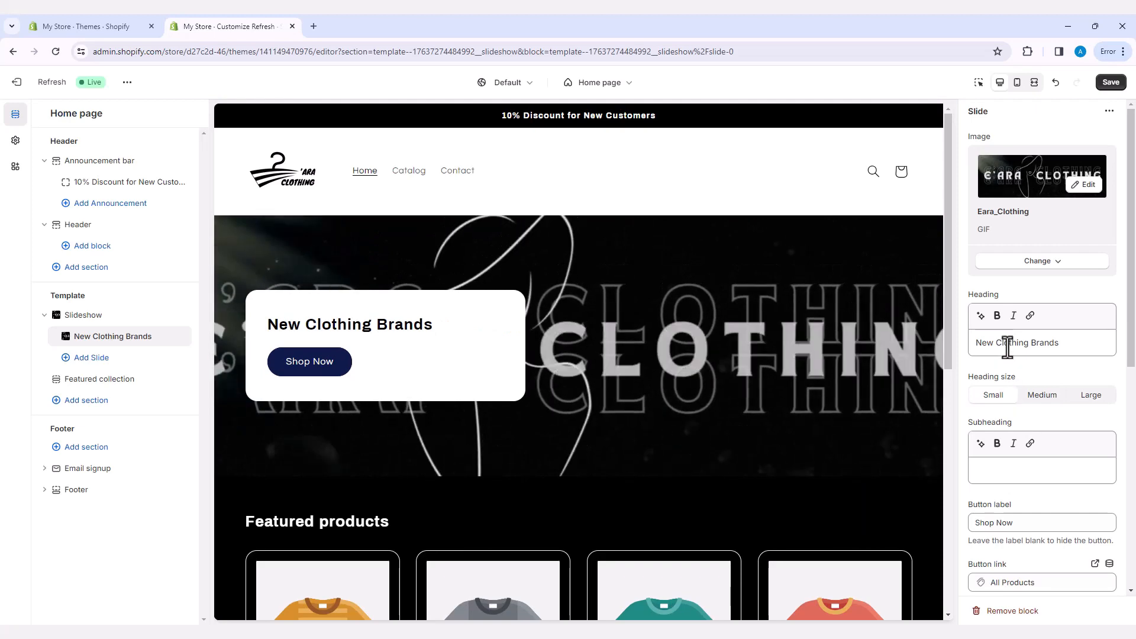
{"action": "triple_click", "coordinate": [1008, 345]}
{"action": "key", "text": "BackSpace"}
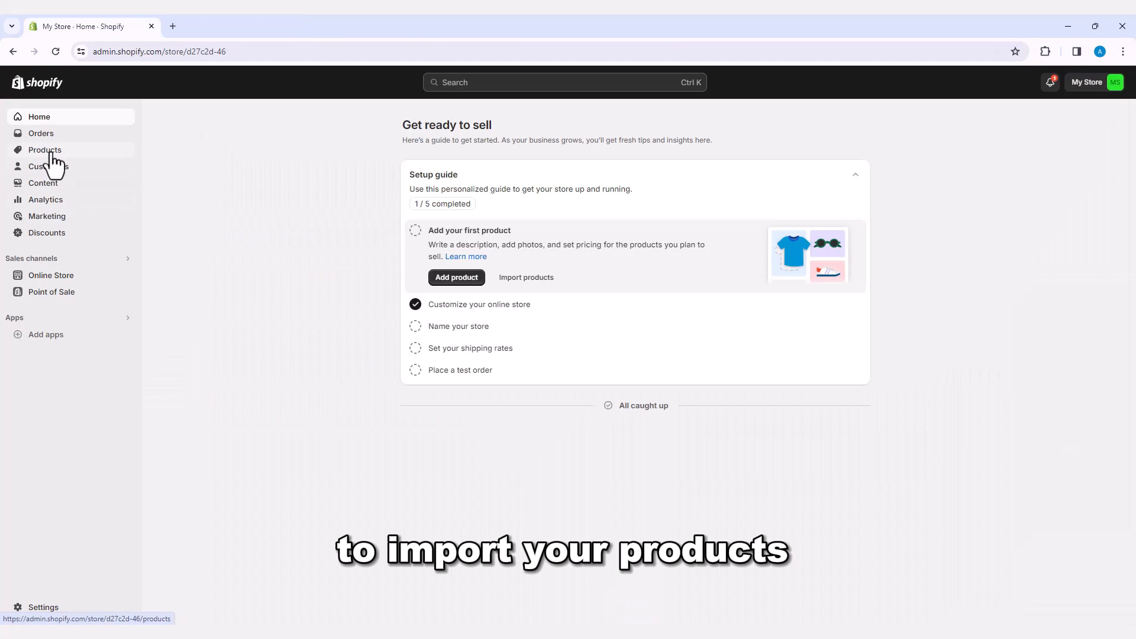
Step: Start a new product in the store's product list and look over its title, description, media and pricing fields
{"action": "left_click", "coordinate": [51, 156]}
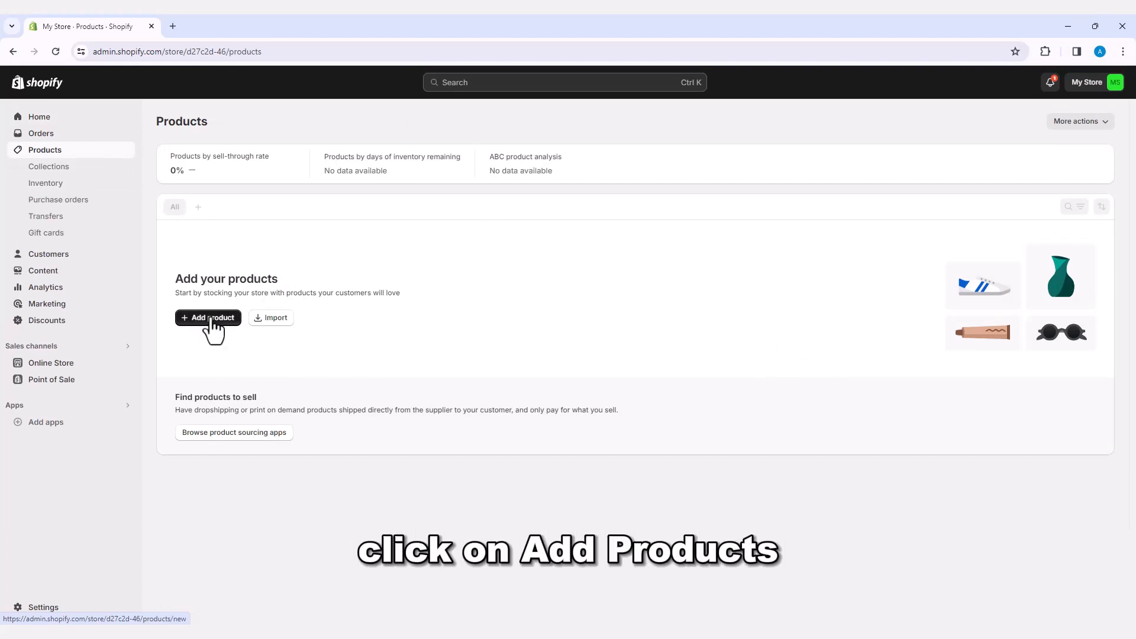
{"action": "left_click", "coordinate": [212, 319]}
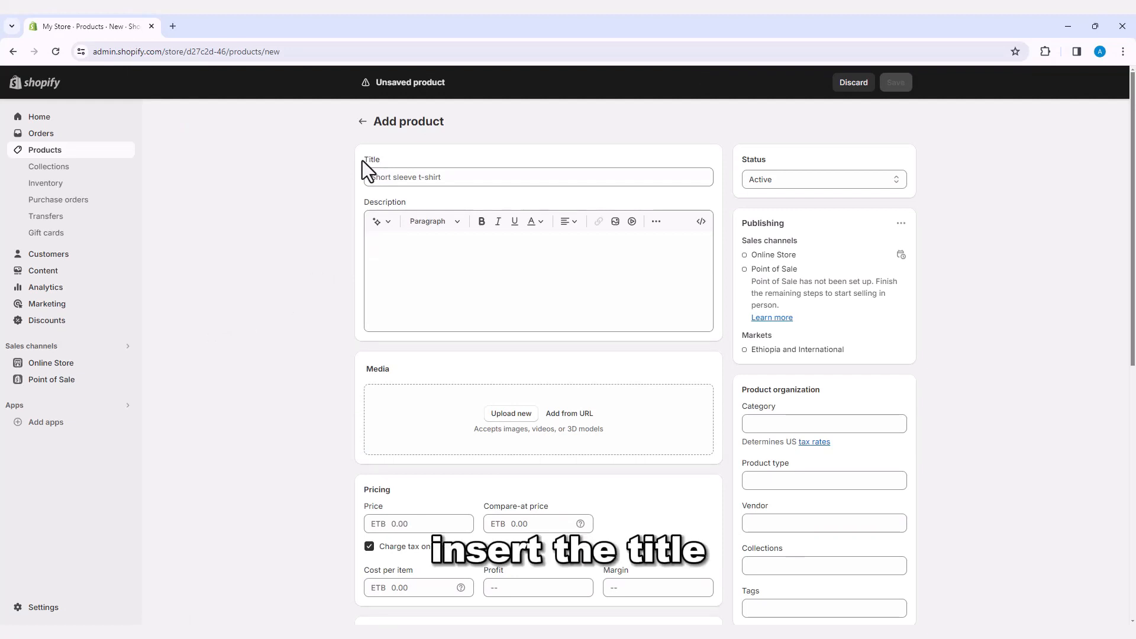
{"action": "left_click_drag", "start_coordinate": [362, 161], "coordinate": [386, 161]}
{"action": "left_click", "coordinate": [386, 161]}
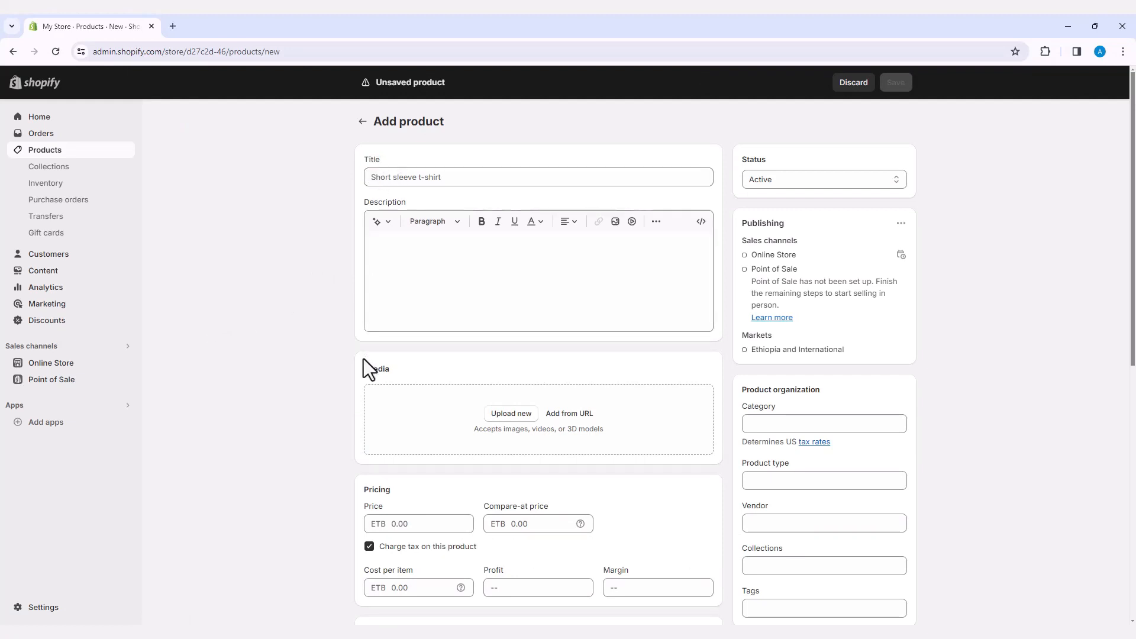
{"action": "left_click_drag", "start_coordinate": [360, 202], "coordinate": [423, 202]}
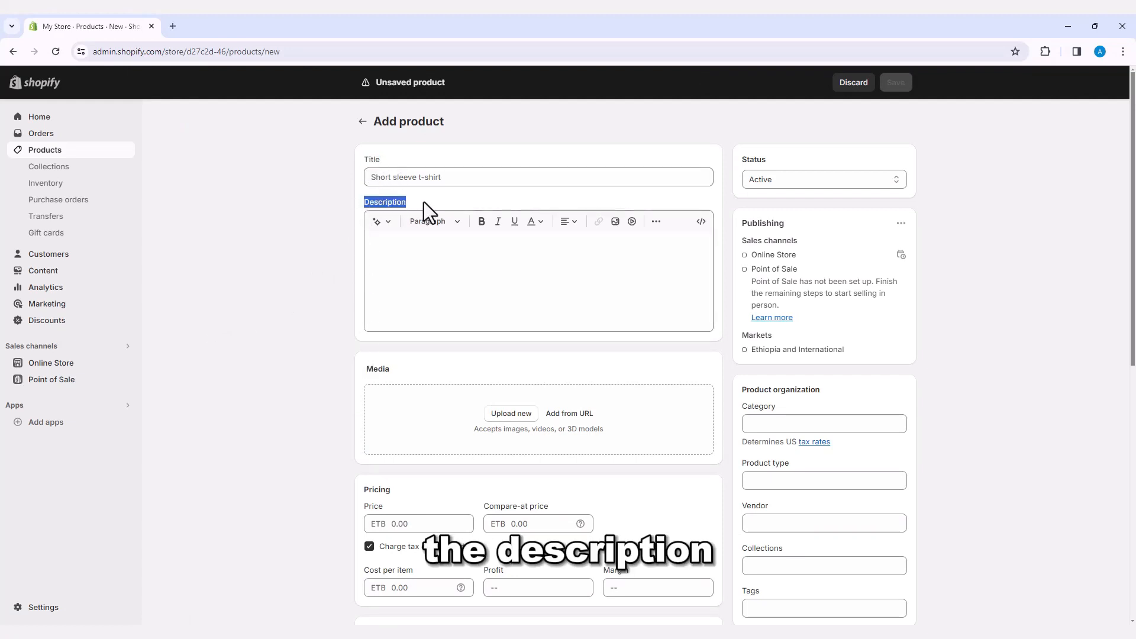
{"action": "left_click", "coordinate": [378, 349]}
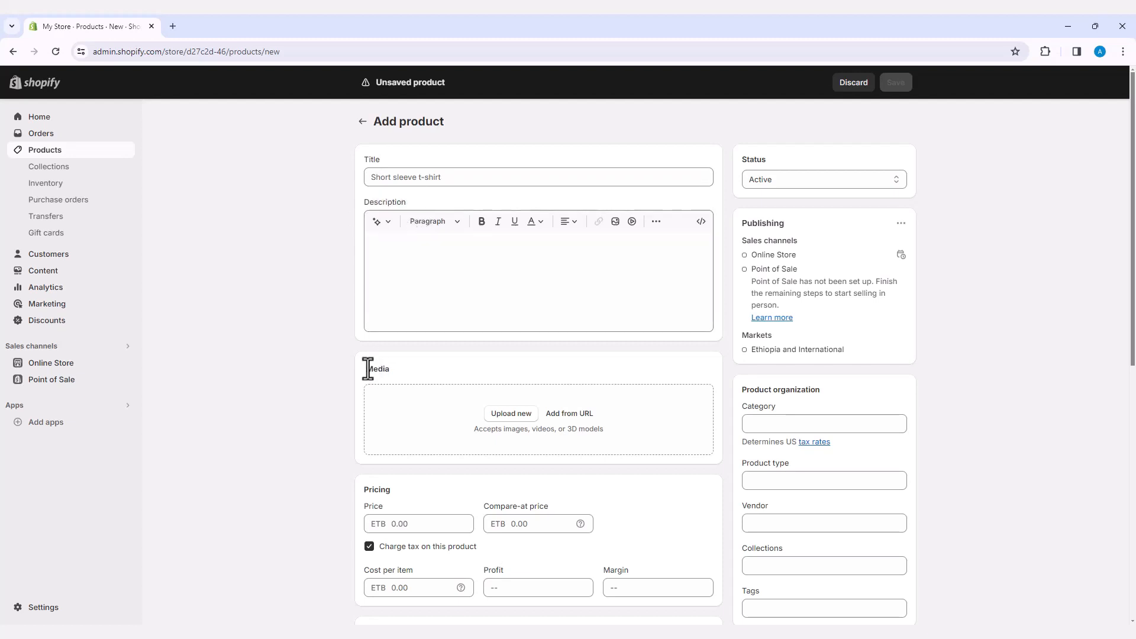
{"action": "left_click_drag", "start_coordinate": [364, 370], "coordinate": [391, 371]}
{"action": "left_click", "coordinate": [400, 421]}
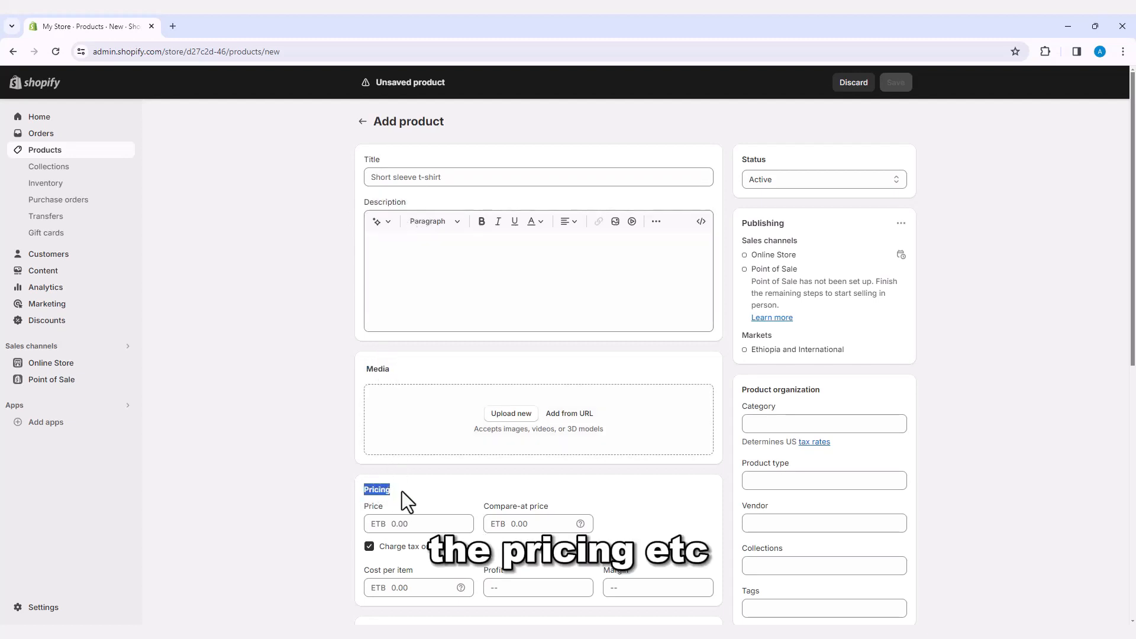
{"action": "left_click", "coordinate": [406, 434]}
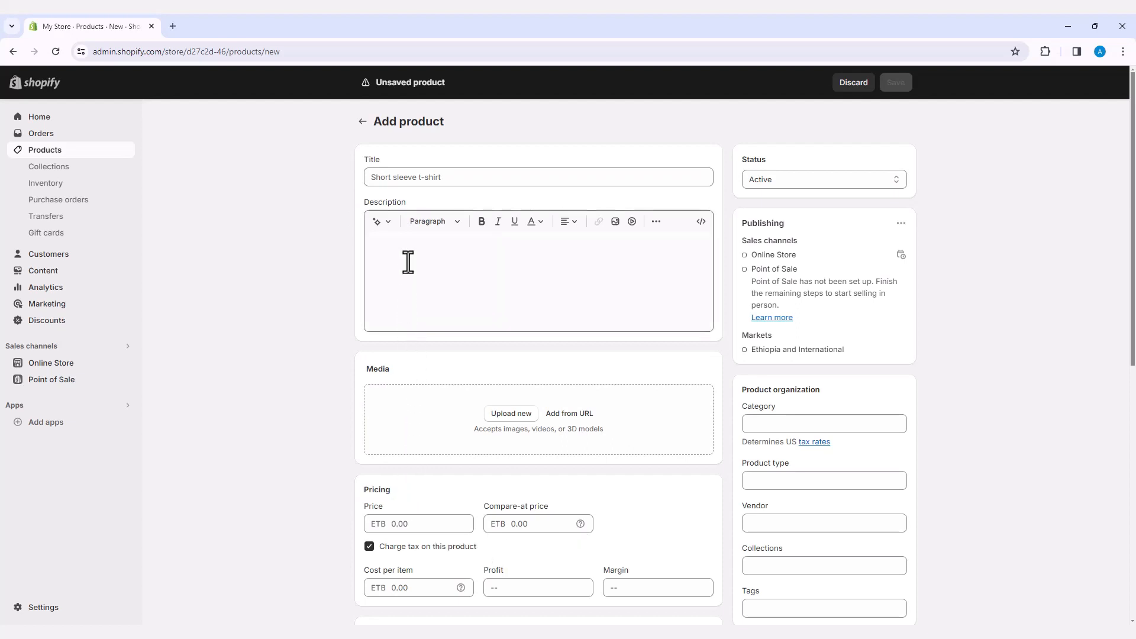
Step: Title the product "E'ara Clothing's: versatile collection of hoodies and t-shirts," and paste the copied hoodie and t-shirt text as its description
{"action": "left_click", "coordinate": [462, 176]}
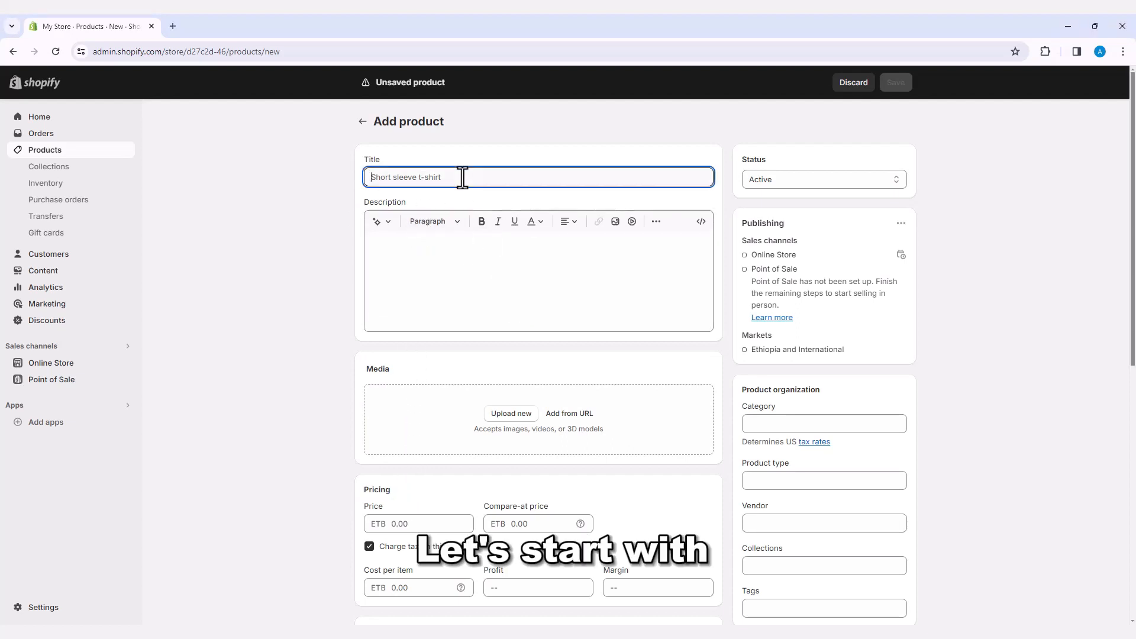
{"action": "type", "text": "E'ara Clothing's: versatile collection of hoodies and t-shirts,"}
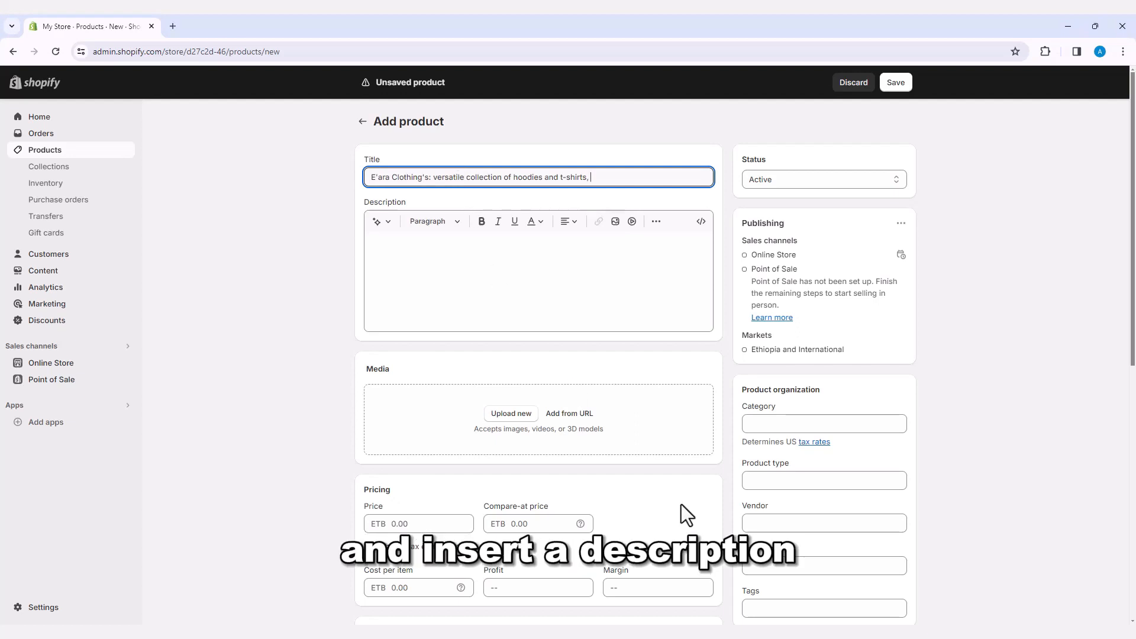
{"action": "left_click", "coordinate": [443, 274]}
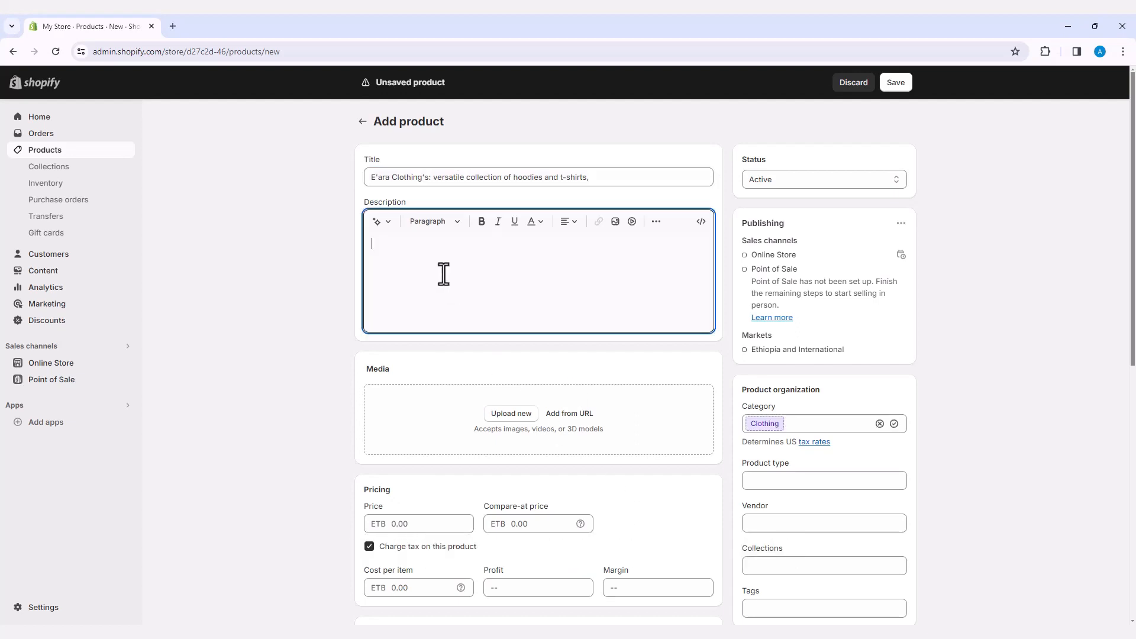
{"action": "key", "text": "ctrl+v"}
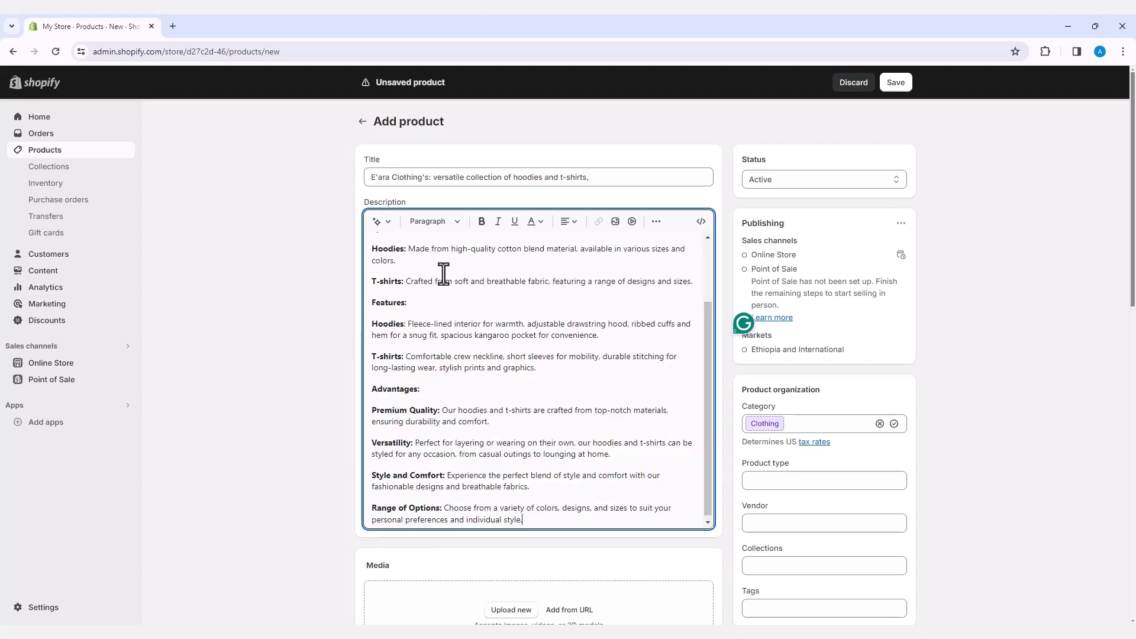
Step: Upload "Get an extra 10% off.png" from the Milestone 02 folder as an image for the product description
{"action": "scroll", "coordinate": [461, 338], "scroll_direction": "up", "scroll_amount": 3}
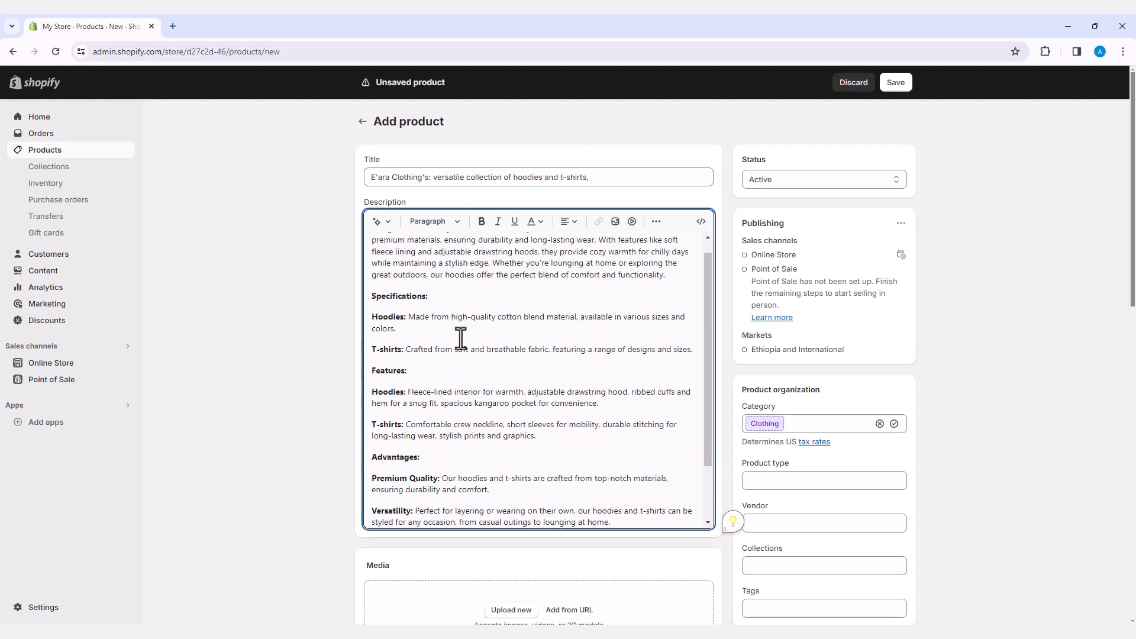
{"action": "left_click", "coordinate": [615, 222]}
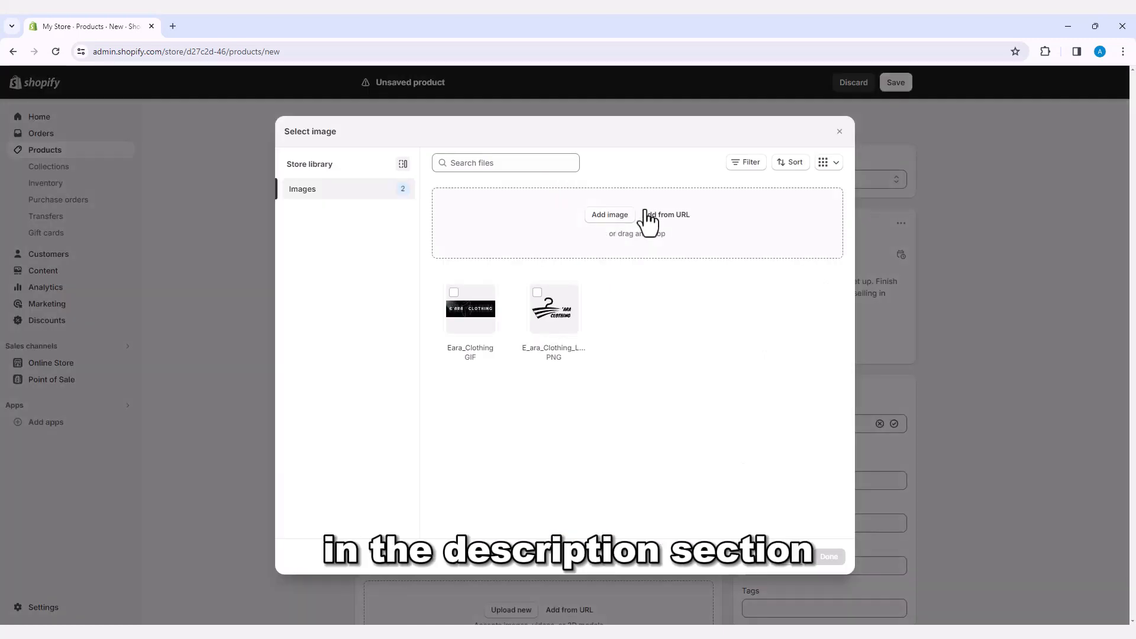
{"action": "left_click", "coordinate": [463, 231]}
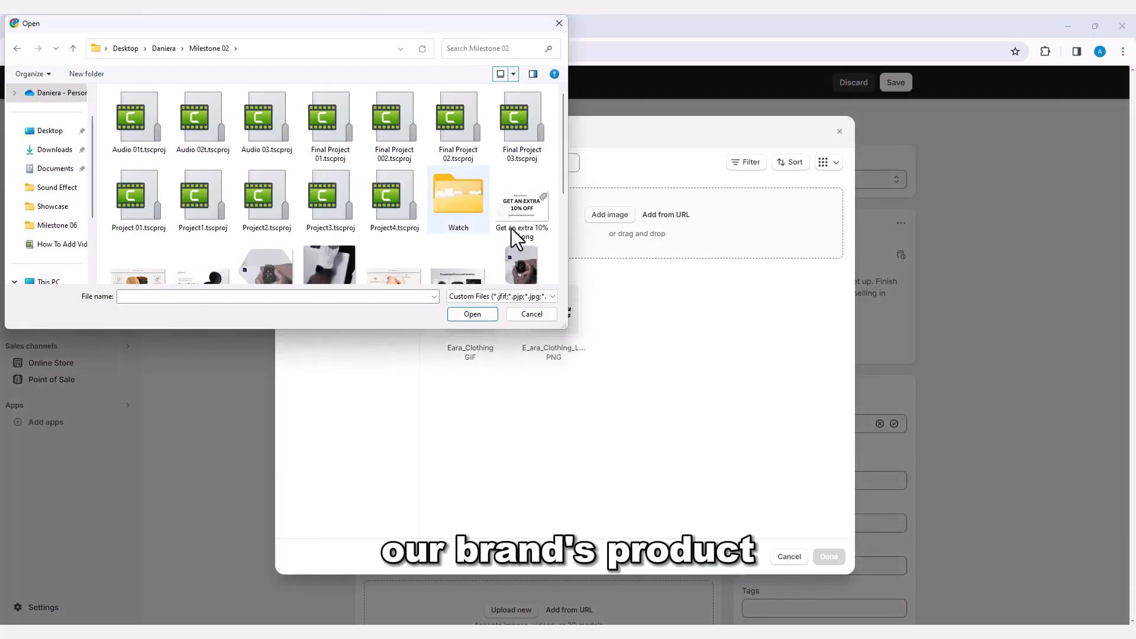
{"action": "left_click", "coordinate": [525, 208]}
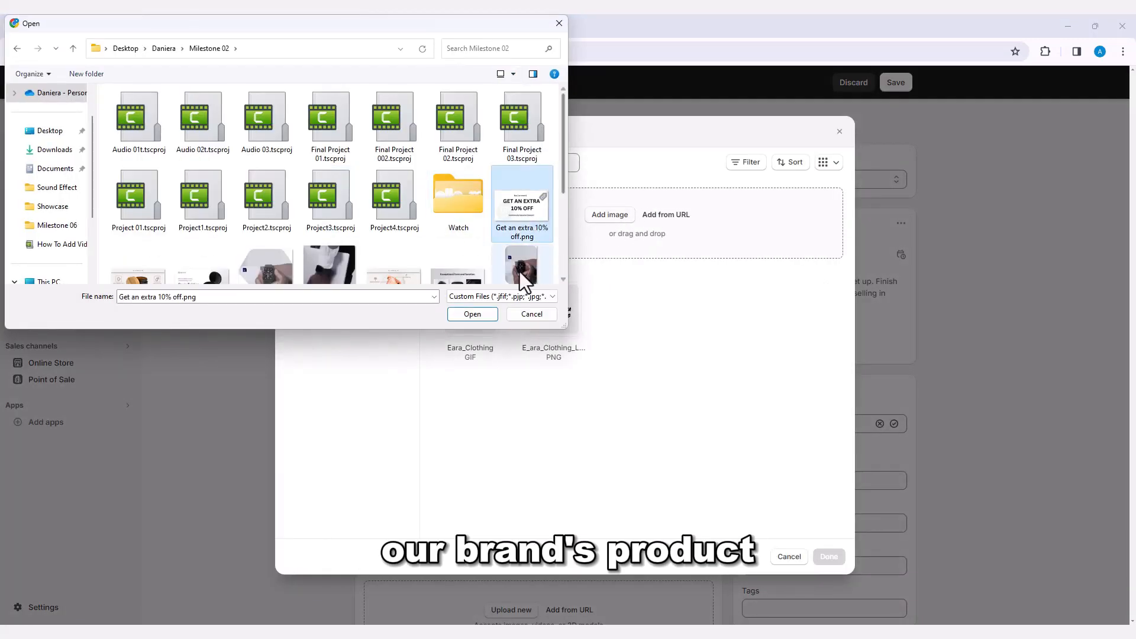
{"action": "left_click", "coordinate": [486, 315]}
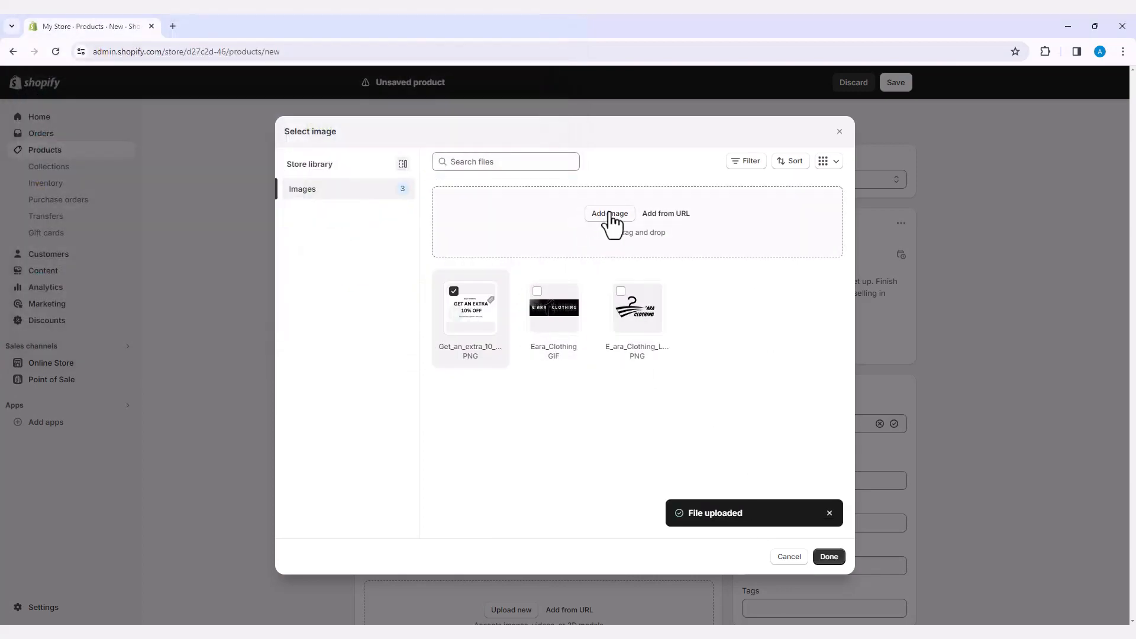
Step: Upload Image 01.png to Image 08.png and the three My GIF files from Milestone 06, and insert the 10% off image in the description
{"action": "left_click", "coordinate": [610, 214]}
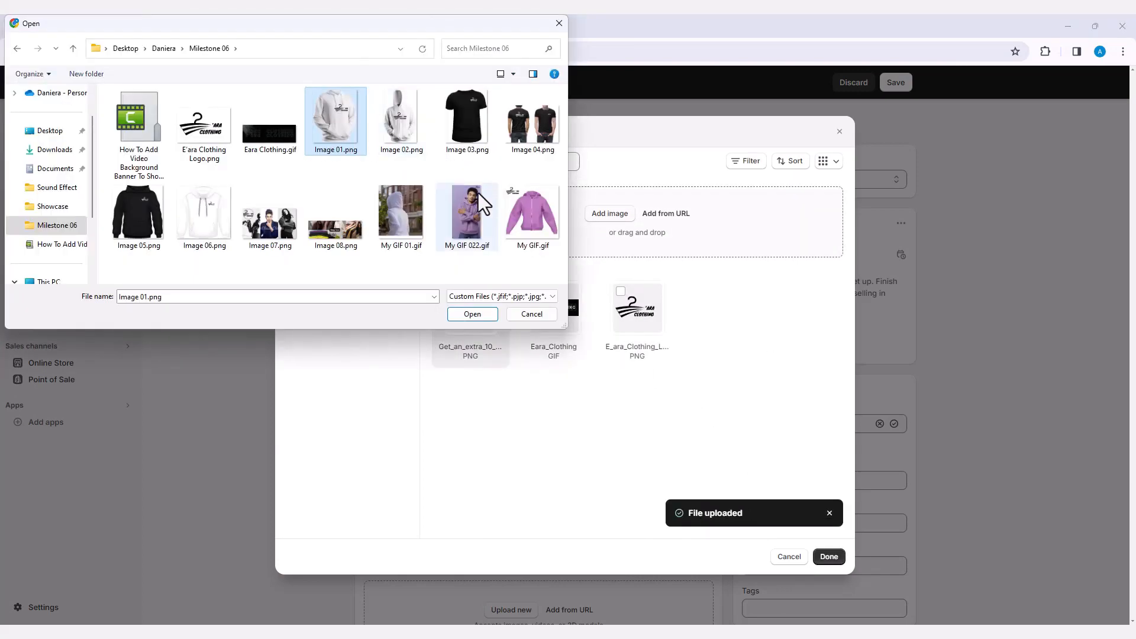
{"action": "left_click", "coordinate": [544, 225], "text": "shift"}
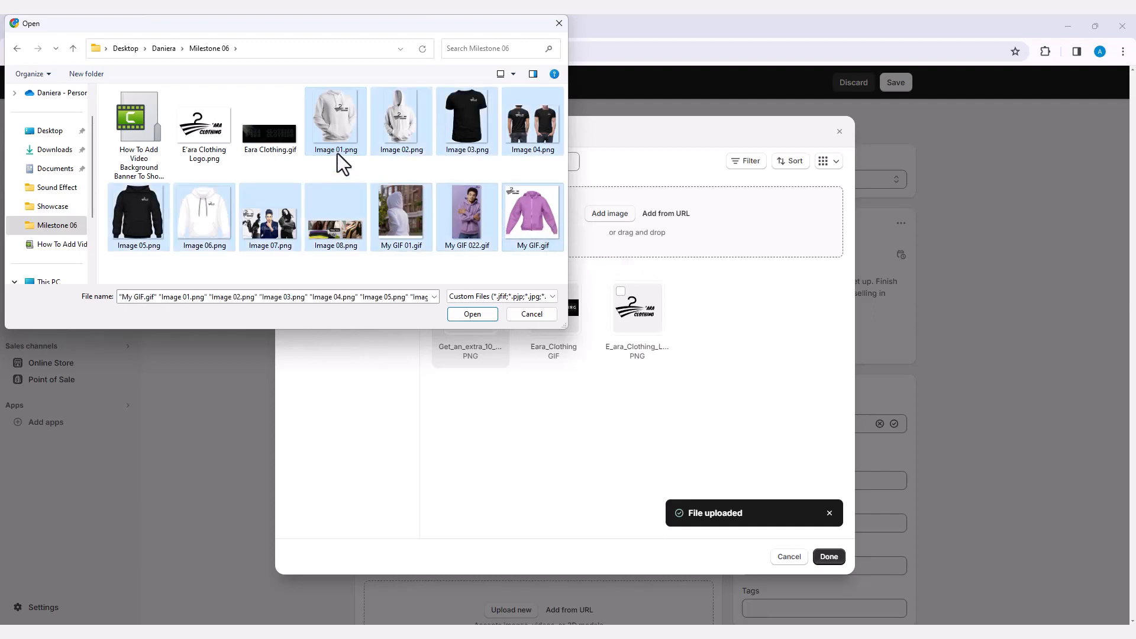
{"action": "left_click", "coordinate": [473, 314]}
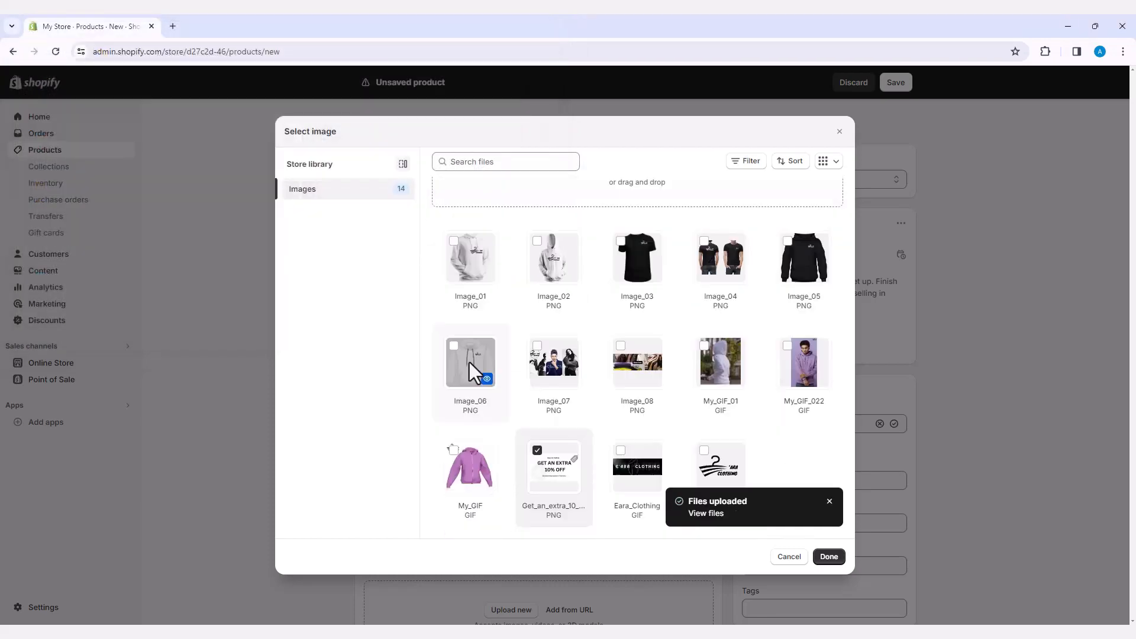
{"action": "left_click", "coordinate": [830, 558]}
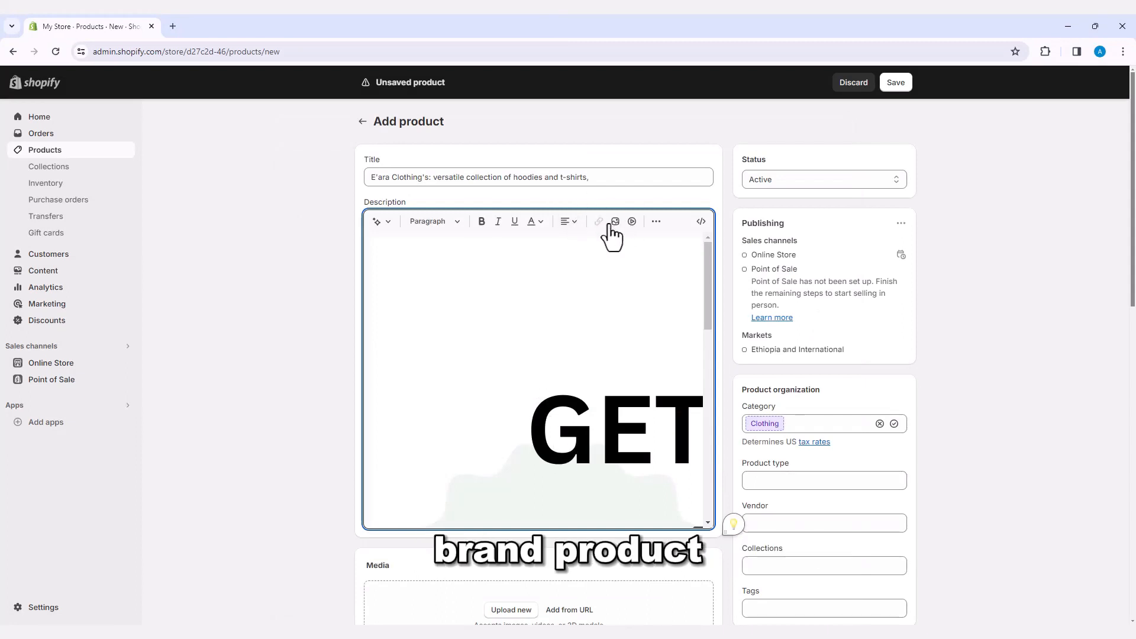
Step: Add an empty line between the description's opening paragraph and the Specifications heading
{"action": "left_click", "coordinate": [571, 222]}
{"action": "left_click", "coordinate": [580, 433]}
{"action": "scroll", "coordinate": [580, 433], "scroll_direction": "down", "scroll_amount": 4}
{"action": "scroll", "coordinate": [580, 432], "scroll_direction": "down", "scroll_amount": 3}
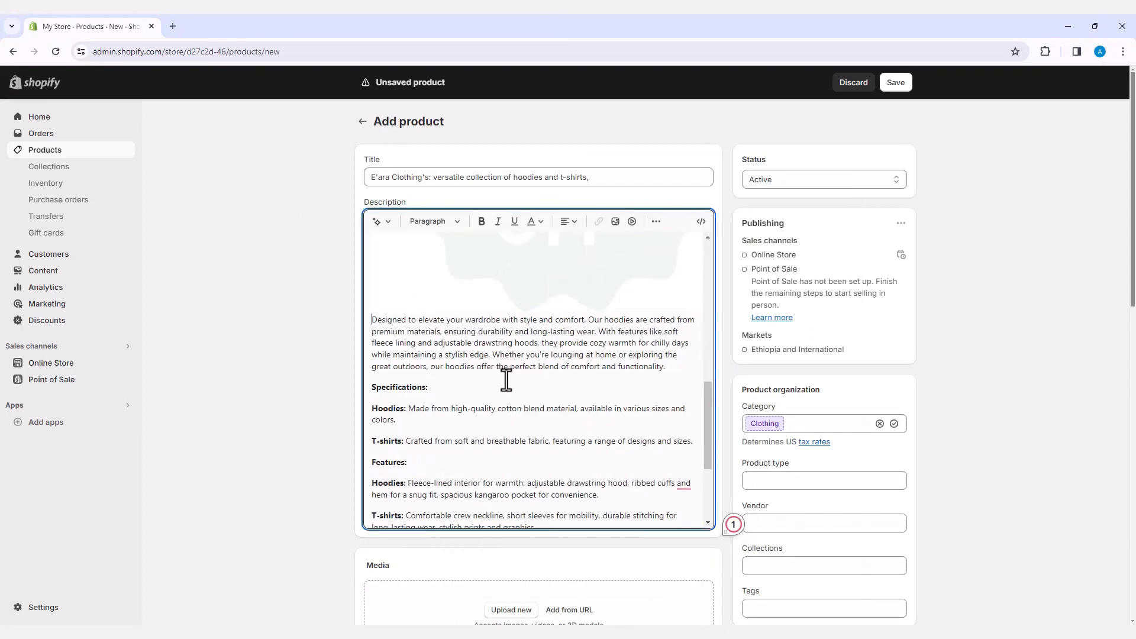
{"action": "key", "text": "Return"}
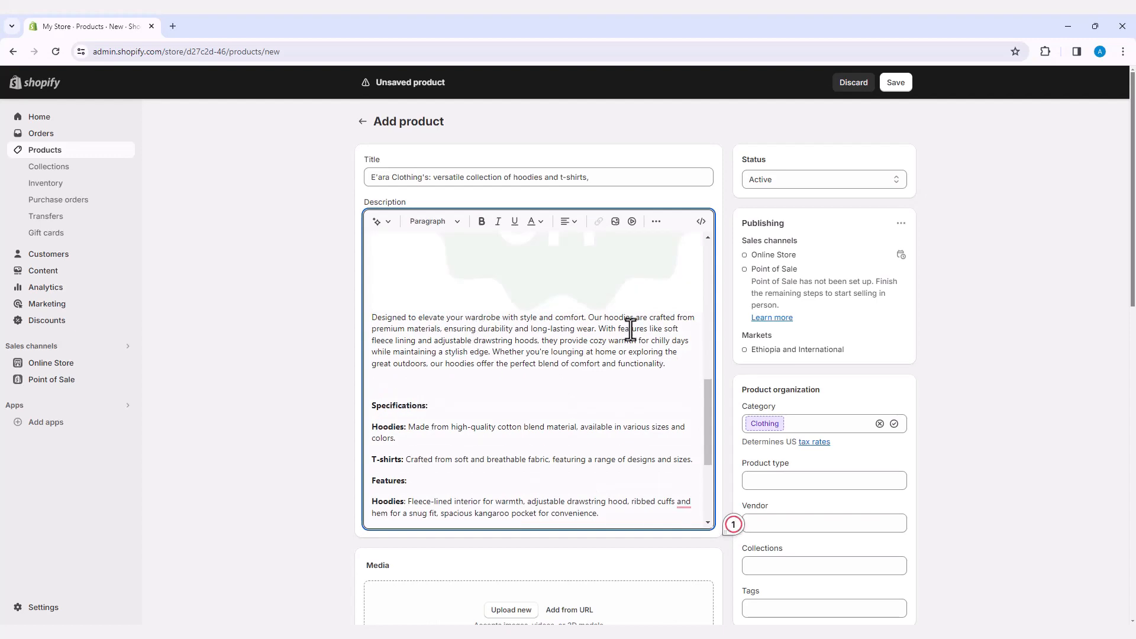
Step: Insert the My_GIF image of the purple hoodie on the empty line above the Specifications heading
{"action": "left_click", "coordinate": [615, 222]}
{"action": "left_click", "coordinate": [553, 308]}
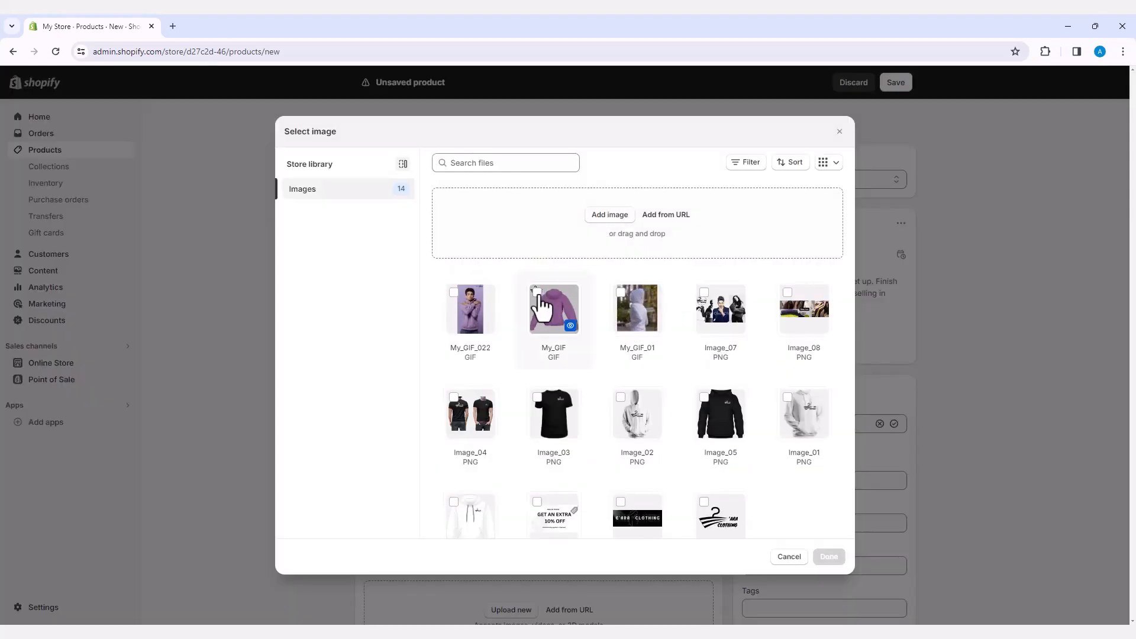
{"action": "left_click", "coordinate": [829, 557]}
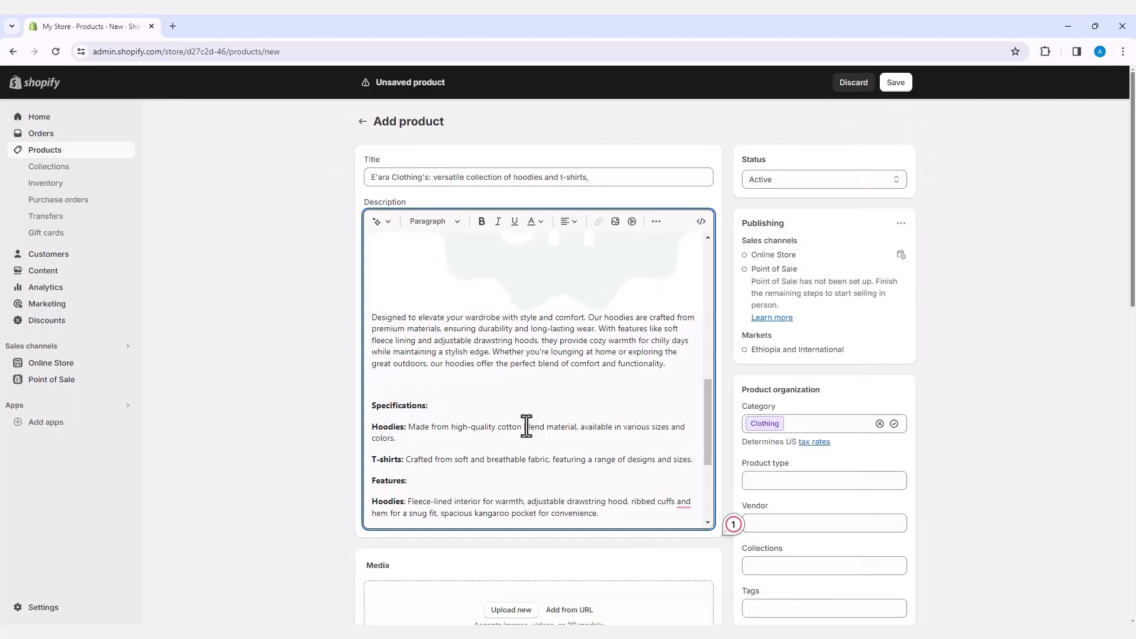
Step: Insert Image_08 on a new line in the description above the Advantages heading
{"action": "scroll", "coordinate": [526, 426], "scroll_direction": "down", "scroll_amount": 5}
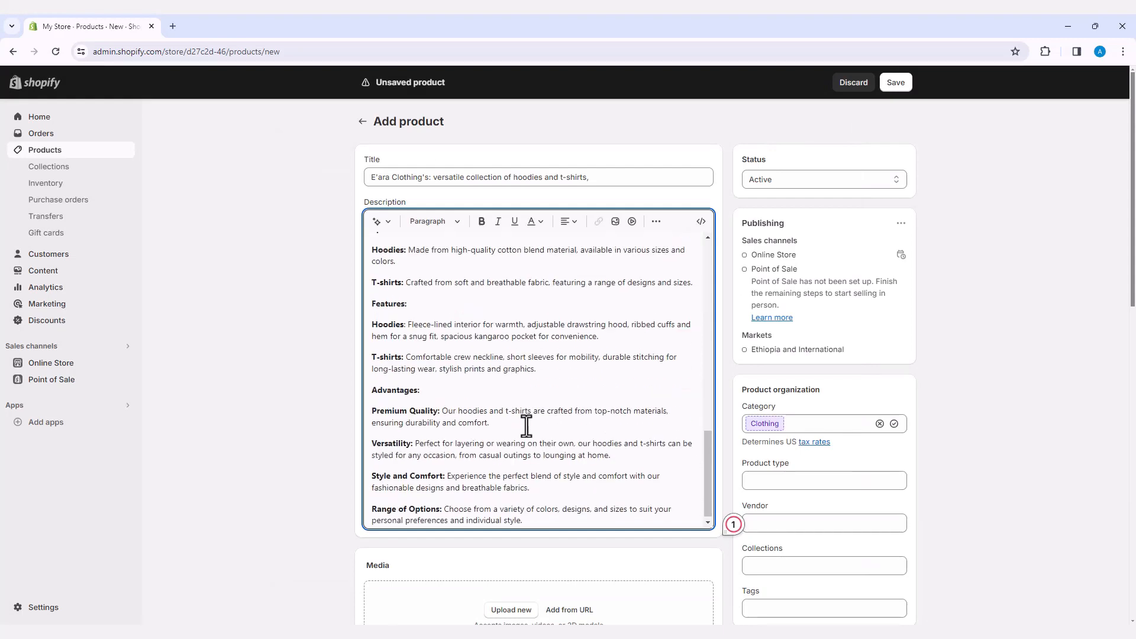
{"action": "scroll", "coordinate": [551, 250], "scroll_direction": "up", "scroll_amount": 5}
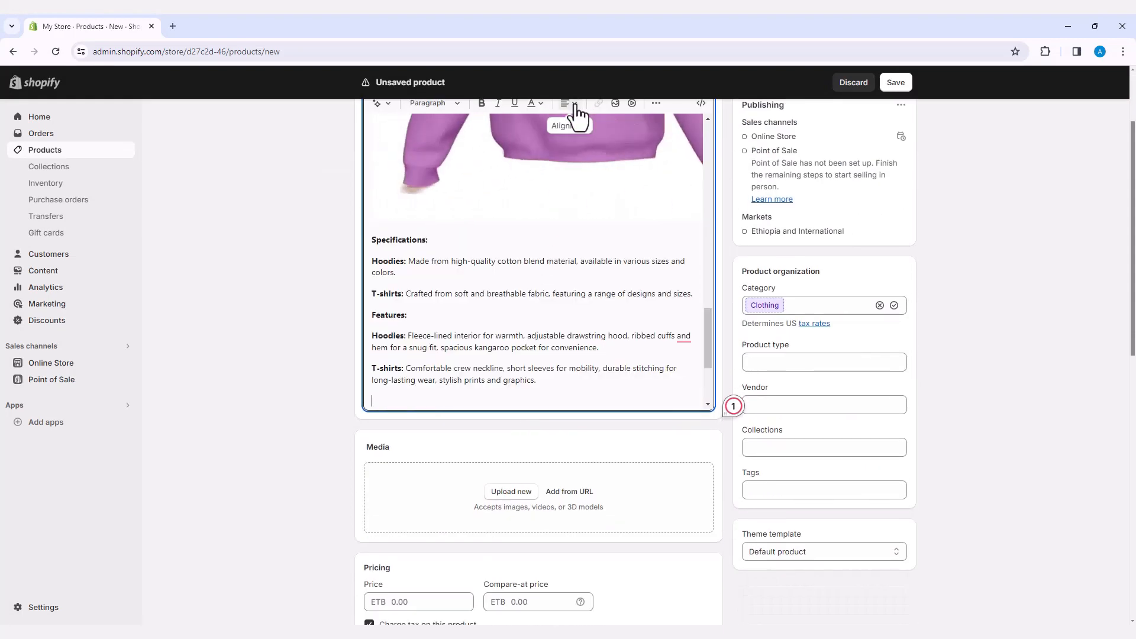
{"action": "left_click", "coordinate": [615, 103]}
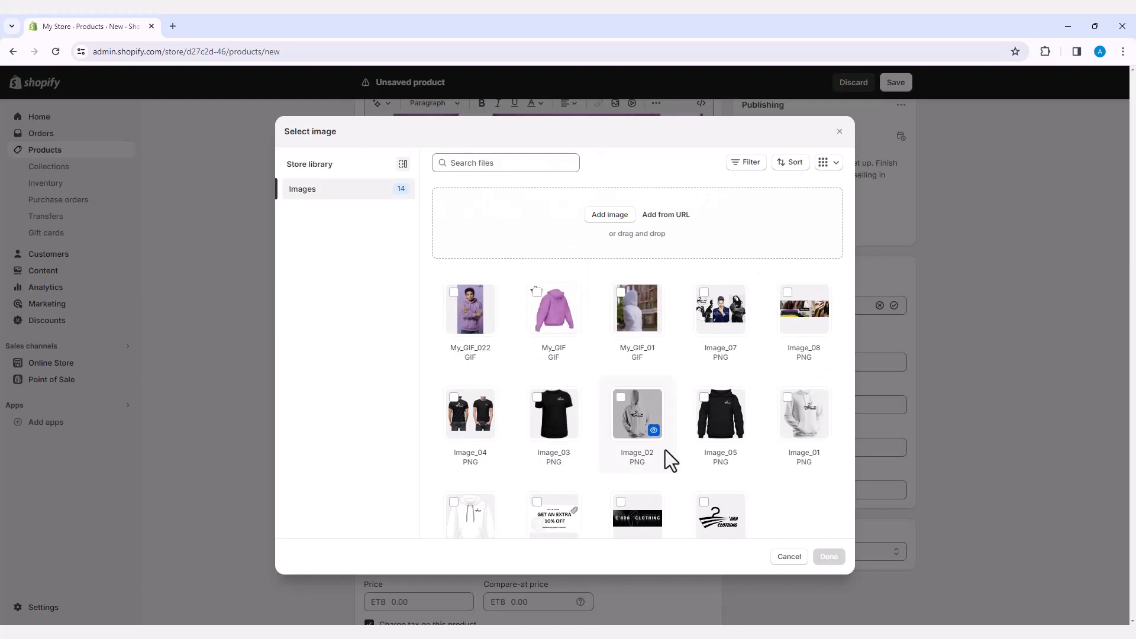
{"action": "left_click", "coordinate": [804, 309]}
{"action": "left_click", "coordinate": [829, 557]}
Step: Insert My_GIF_022 on a new line in the description between the Versatility and Style and Comfort paragraphs
{"action": "scroll", "coordinate": [474, 357], "scroll_direction": "down", "scroll_amount": 8}
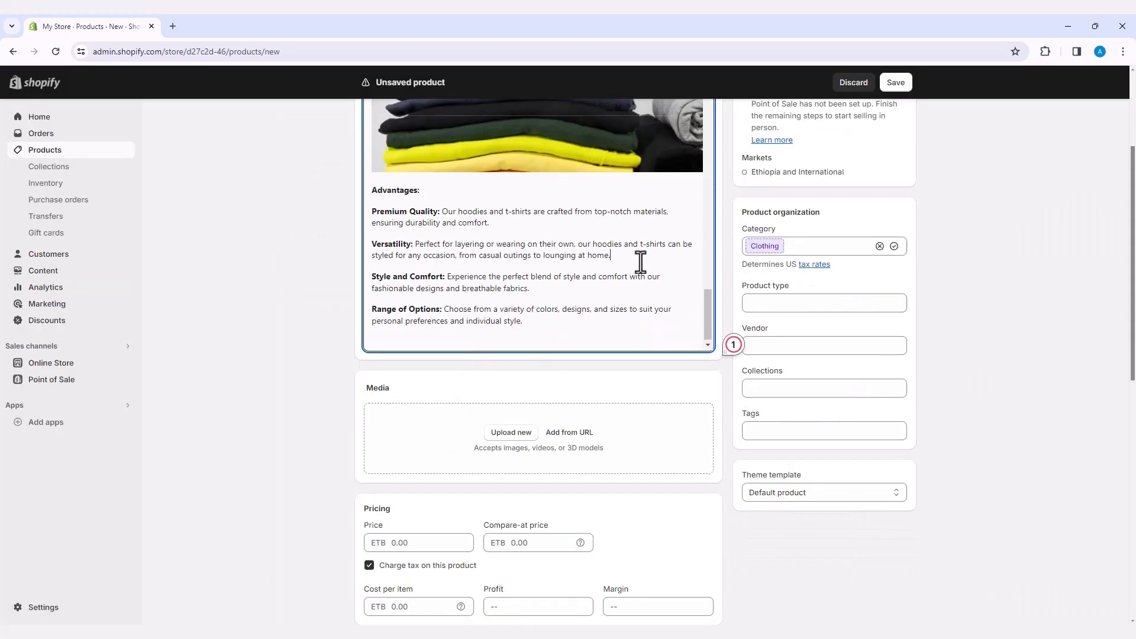
{"action": "scroll", "coordinate": [641, 258], "scroll_direction": "up", "scroll_amount": 8}
{"action": "left_click", "coordinate": [614, 223]}
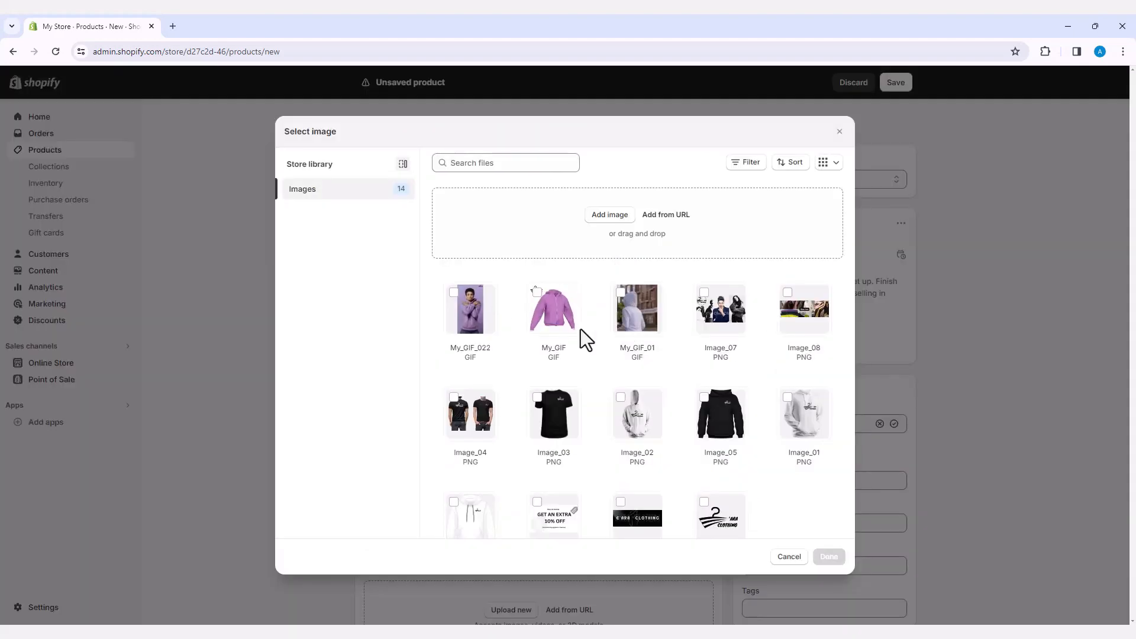
{"action": "left_click", "coordinate": [470, 309]}
{"action": "left_click", "coordinate": [829, 557]}
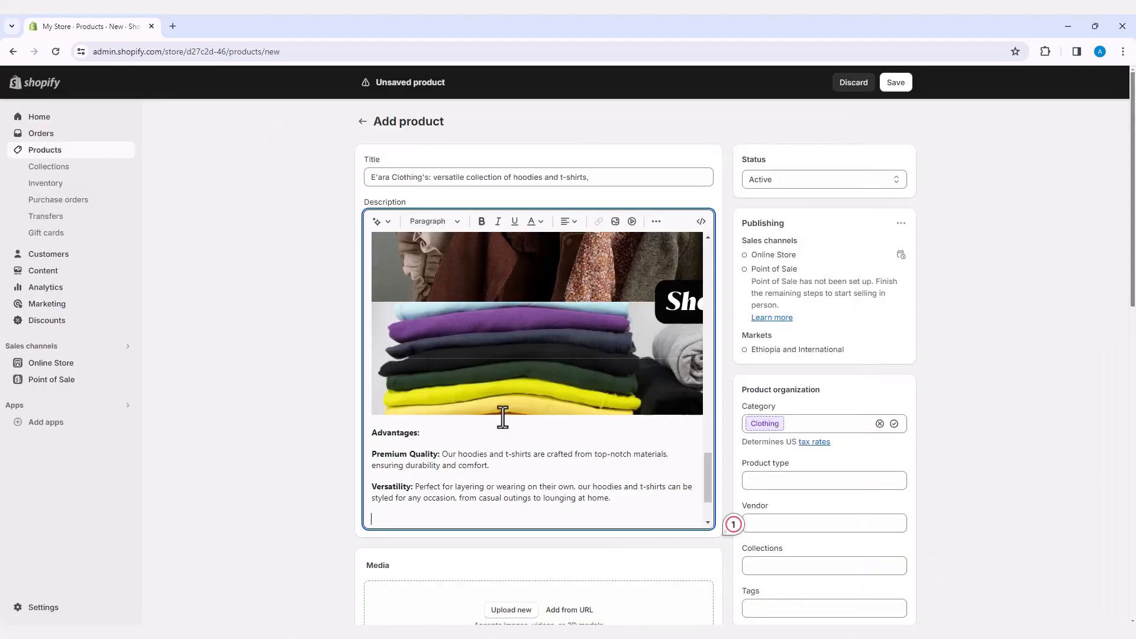
Step: Center-align the My_GIF_022 image in the description
{"action": "scroll", "coordinate": [502, 418], "scroll_direction": "down", "scroll_amount": 2}
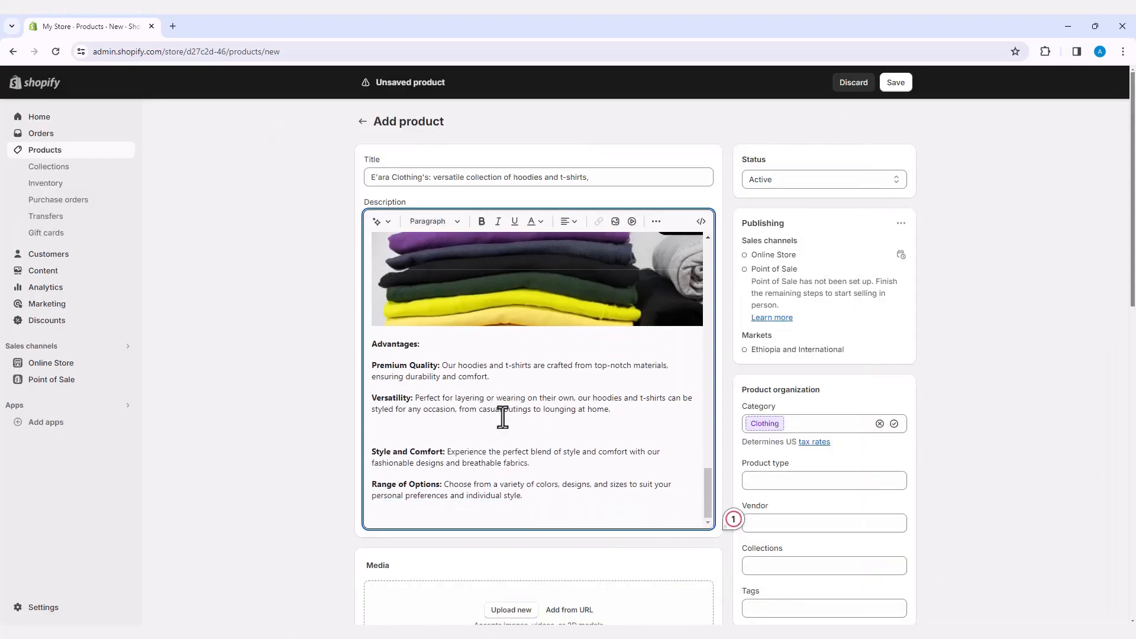
{"action": "scroll", "coordinate": [502, 421], "scroll_direction": "down", "scroll_amount": 2}
{"action": "left_click", "coordinate": [502, 429]}
{"action": "left_click", "coordinate": [569, 221]}
{"action": "left_click", "coordinate": [572, 275]}
{"action": "scroll", "coordinate": [572, 396], "scroll_direction": "down", "scroll_amount": 3}
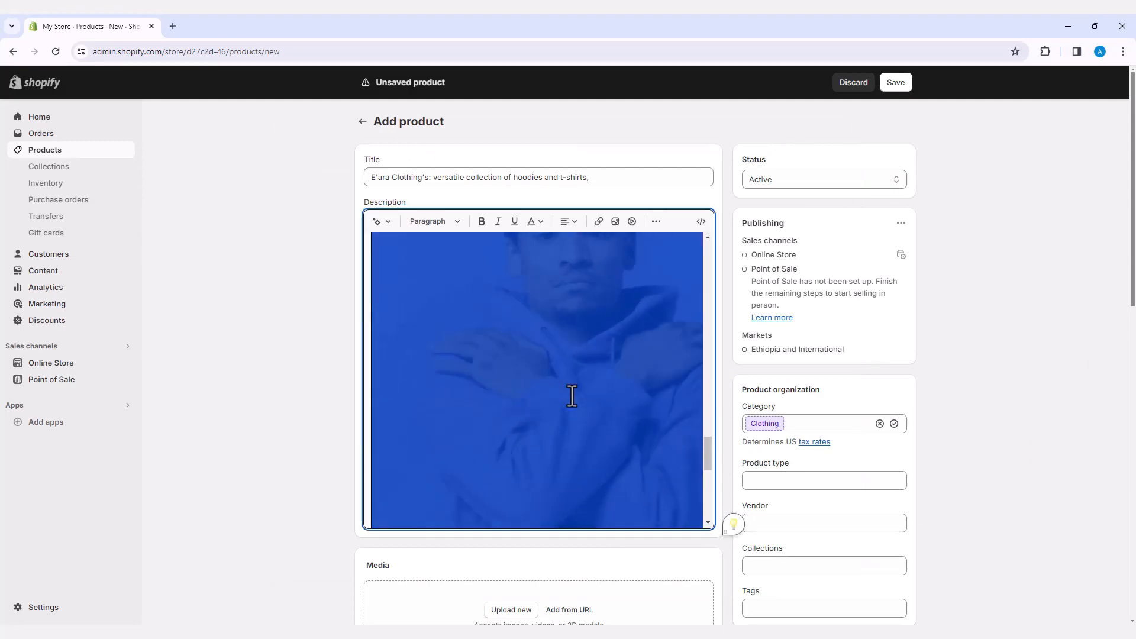
Step: Insert My_GIF_01 centered on a new line in the description above the Features heading
{"action": "scroll", "coordinate": [572, 396], "scroll_direction": "up", "scroll_amount": 18}
{"action": "scroll", "coordinate": [573, 396], "scroll_direction": "down", "scroll_amount": 10}
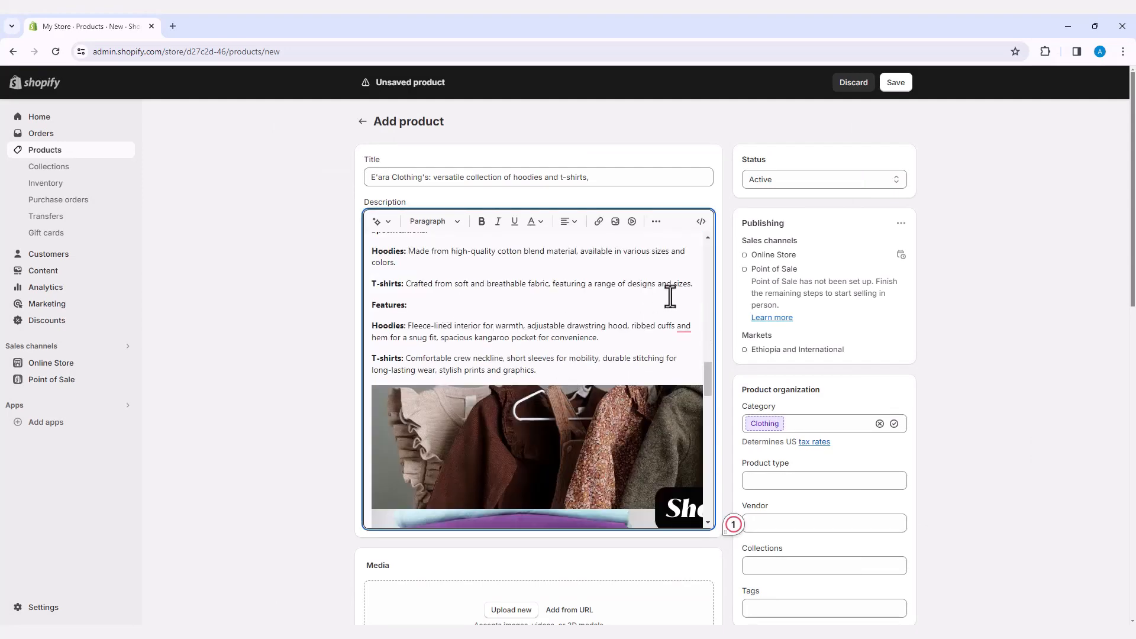
{"action": "left_click", "coordinate": [372, 306]}
{"action": "key", "text": "Return"}
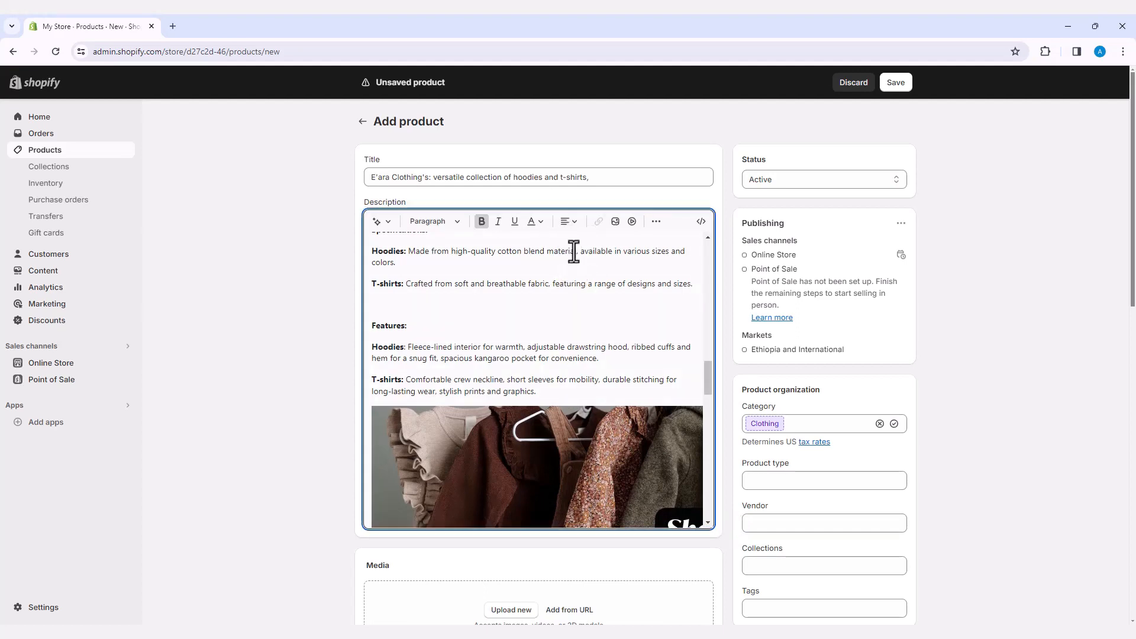
{"action": "left_click", "coordinate": [616, 221]}
{"action": "left_click", "coordinate": [789, 556]}
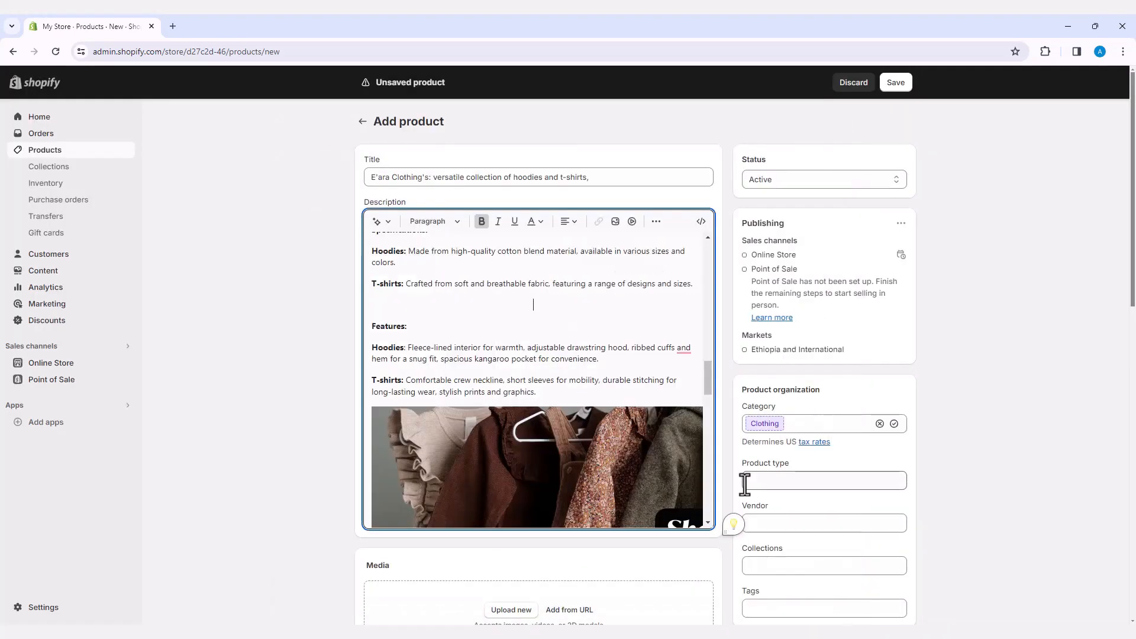
Step: Upload Image 01.png to Image 06.png and My GIF.gif from the Milestone 06 folder as the product's media
{"action": "scroll", "coordinate": [314, 514], "scroll_direction": "down", "scroll_amount": 2}
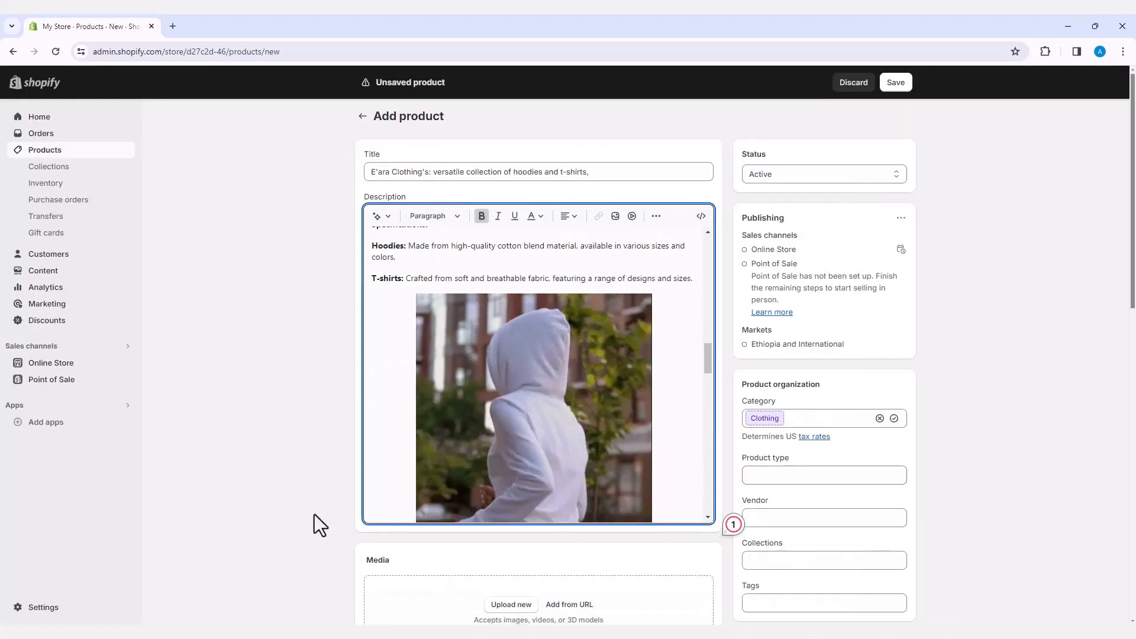
{"action": "scroll", "coordinate": [316, 514], "scroll_direction": "down", "scroll_amount": 1}
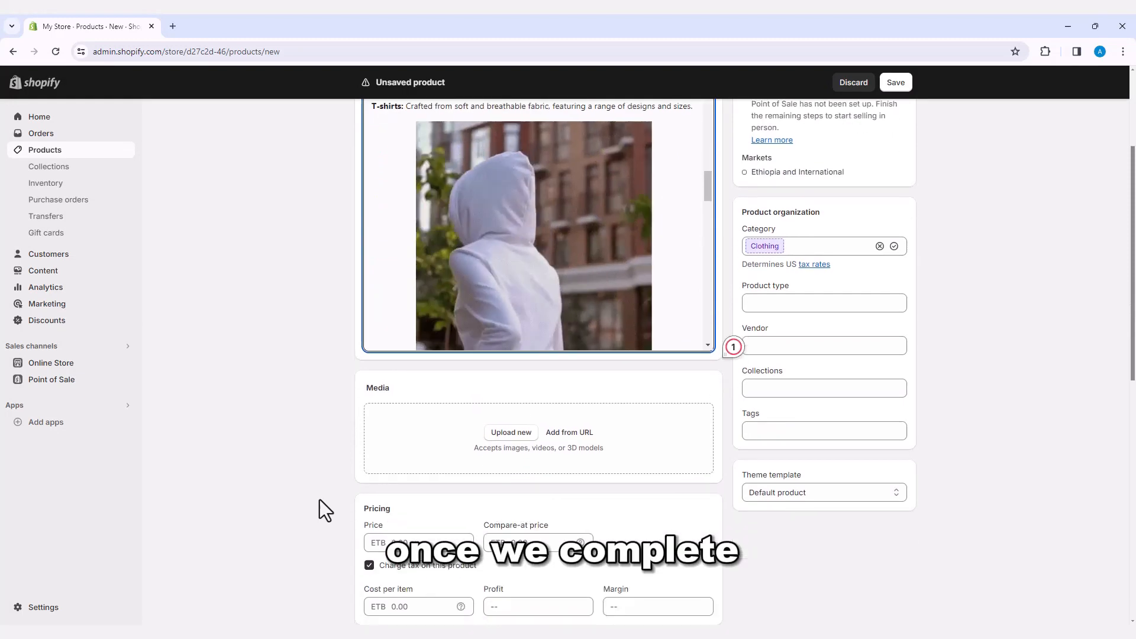
{"action": "left_click", "coordinate": [315, 455]}
{"action": "scroll", "coordinate": [315, 455], "scroll_direction": "down", "scroll_amount": 1}
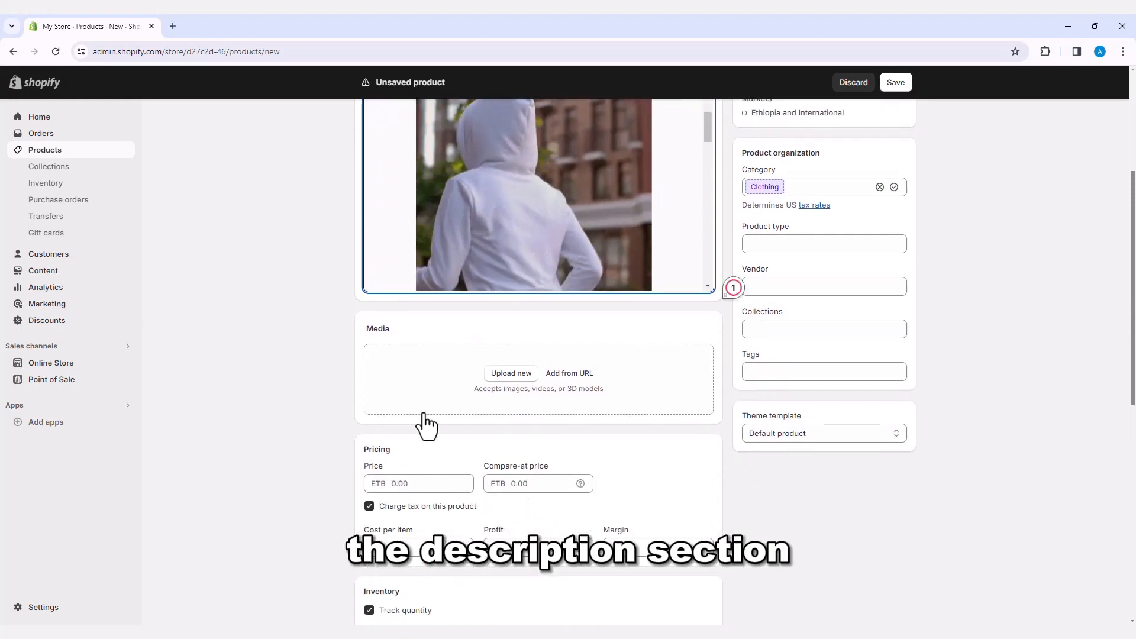
{"action": "left_click", "coordinate": [513, 377]}
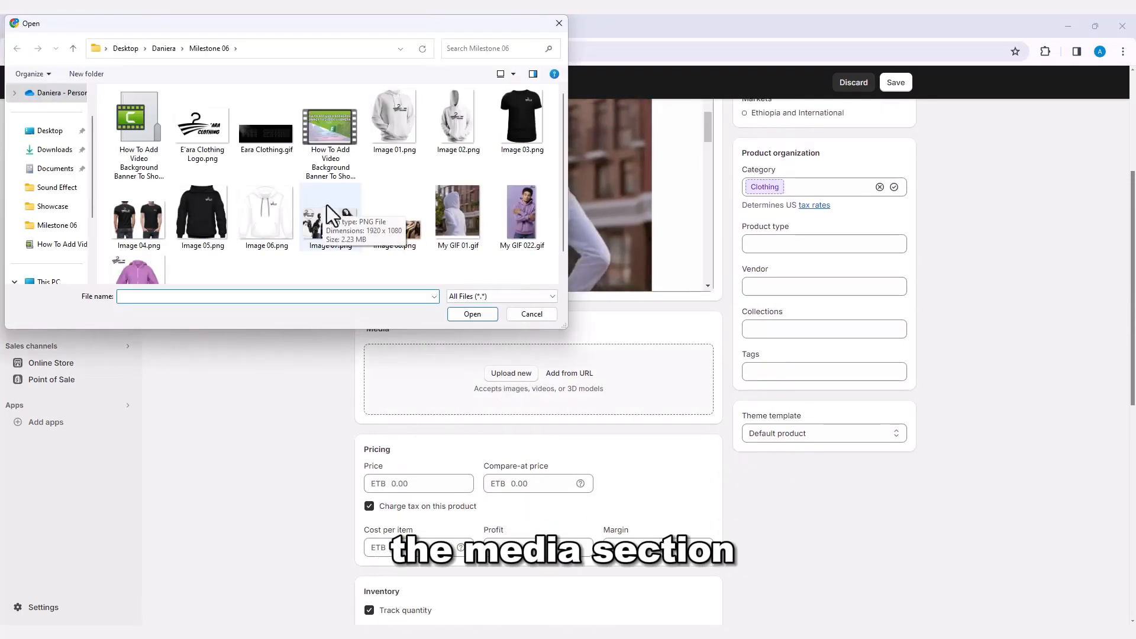
{"action": "left_click", "coordinate": [389, 137]}
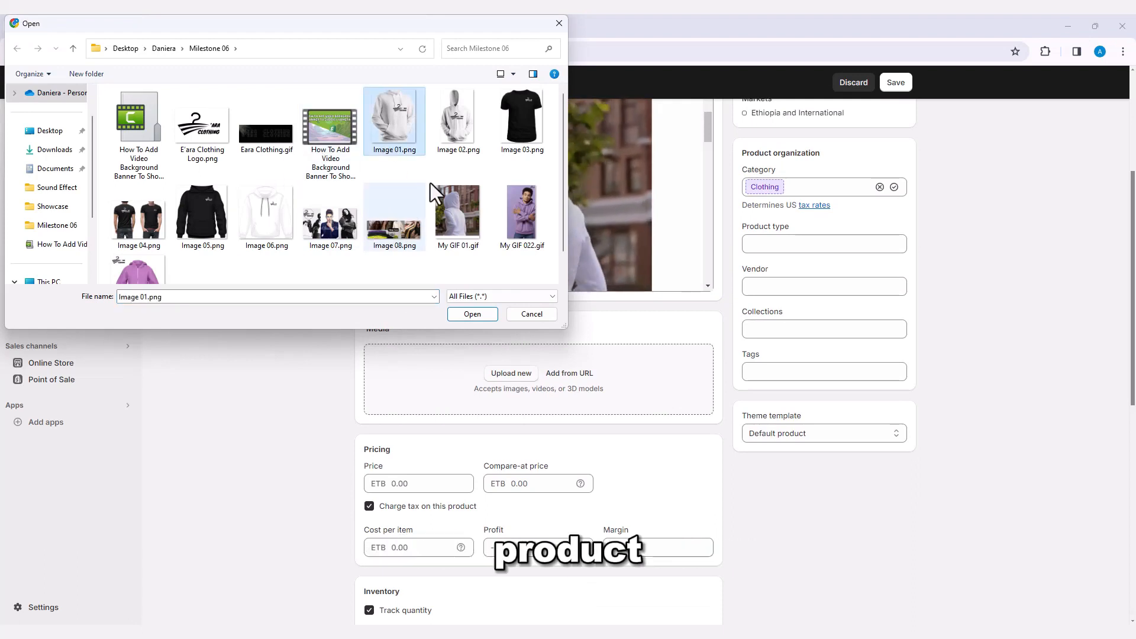
{"action": "left_click", "coordinate": [268, 227], "text": "shift"}
{"action": "left_click", "coordinate": [140, 259], "text": "ctrl"}
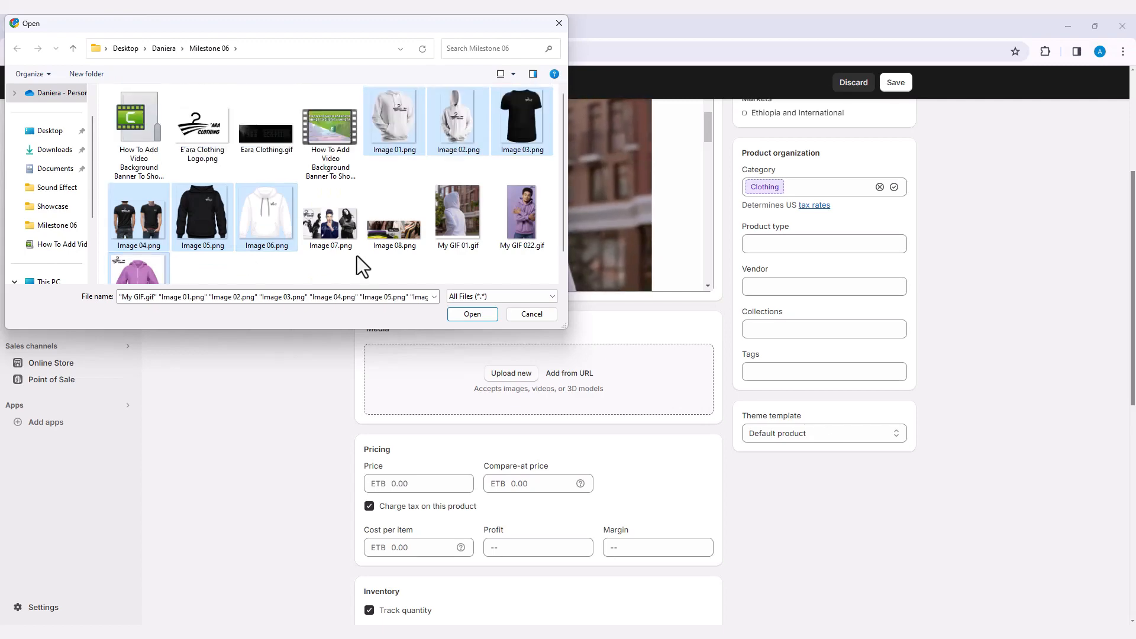
{"action": "left_click", "coordinate": [488, 314]}
Step: Move the image with the front and back views of the black t-shirt to the first place in the product media
{"action": "scroll", "coordinate": [317, 428], "scroll_direction": "down", "scroll_amount": 4}
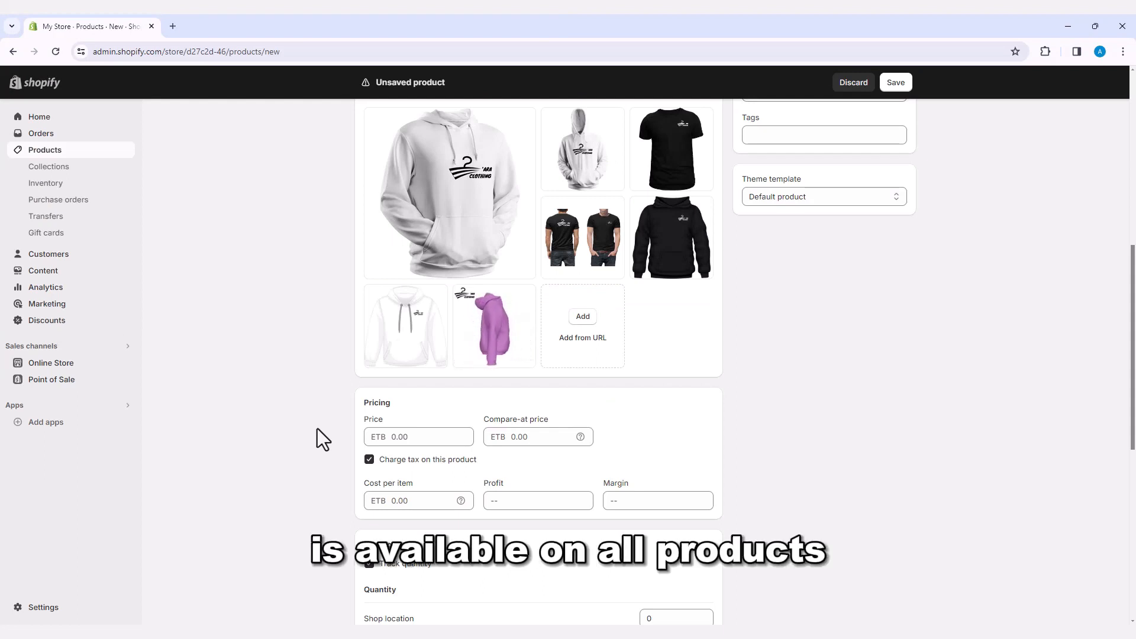
{"action": "scroll", "coordinate": [437, 366], "scroll_direction": "up", "scroll_amount": 2}
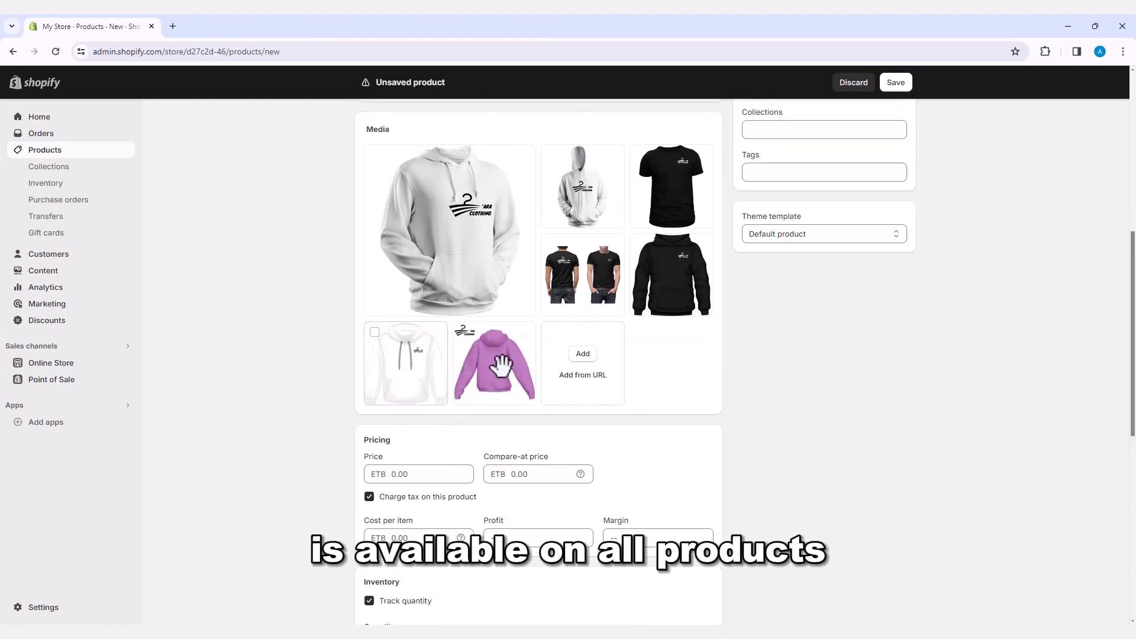
{"action": "left_click_drag", "start_coordinate": [550, 347], "coordinate": [473, 320]}
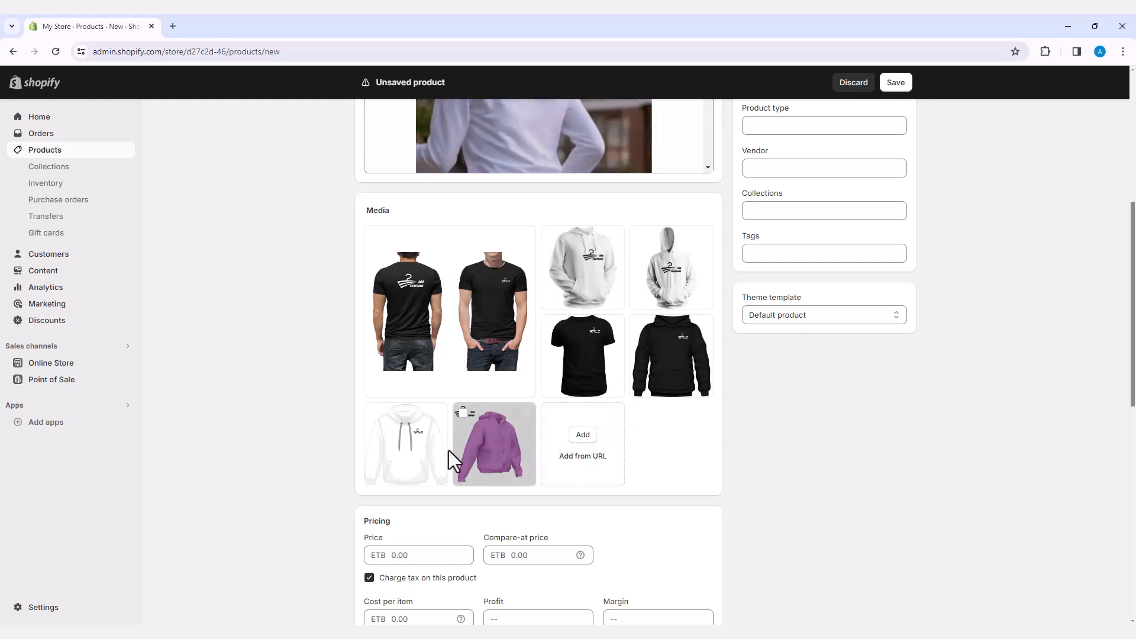
Step: Upload E'ara Clothing Logo.png to the product media and make it the first image
{"action": "scroll", "coordinate": [298, 446], "scroll_direction": "down", "scroll_amount": 1}
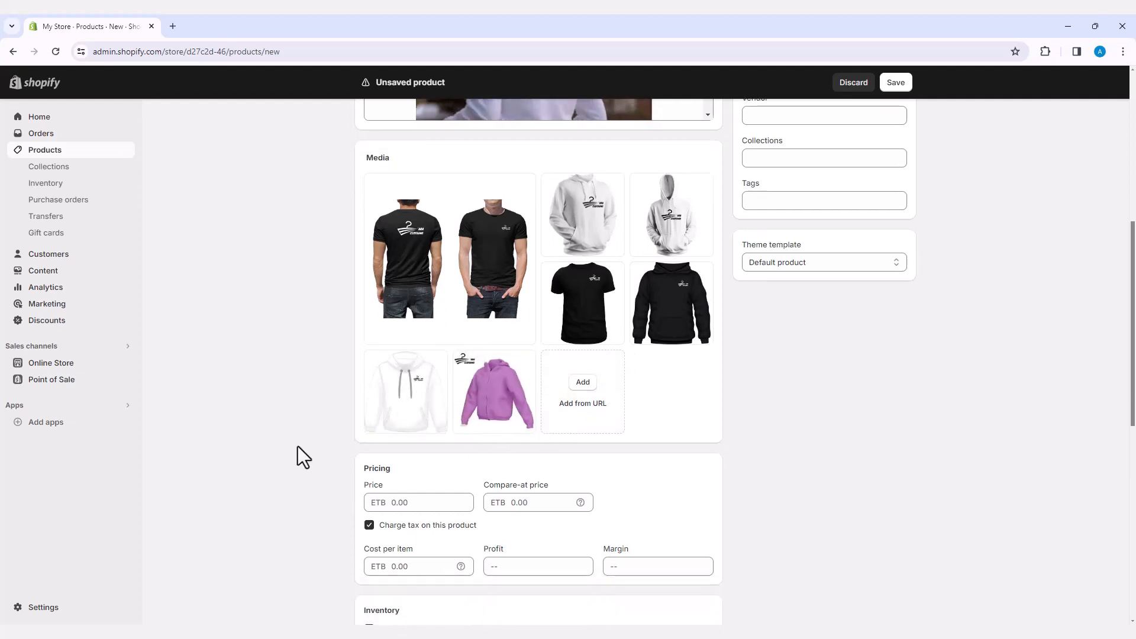
{"action": "left_click", "coordinate": [583, 381]}
{"action": "left_click", "coordinate": [207, 131]}
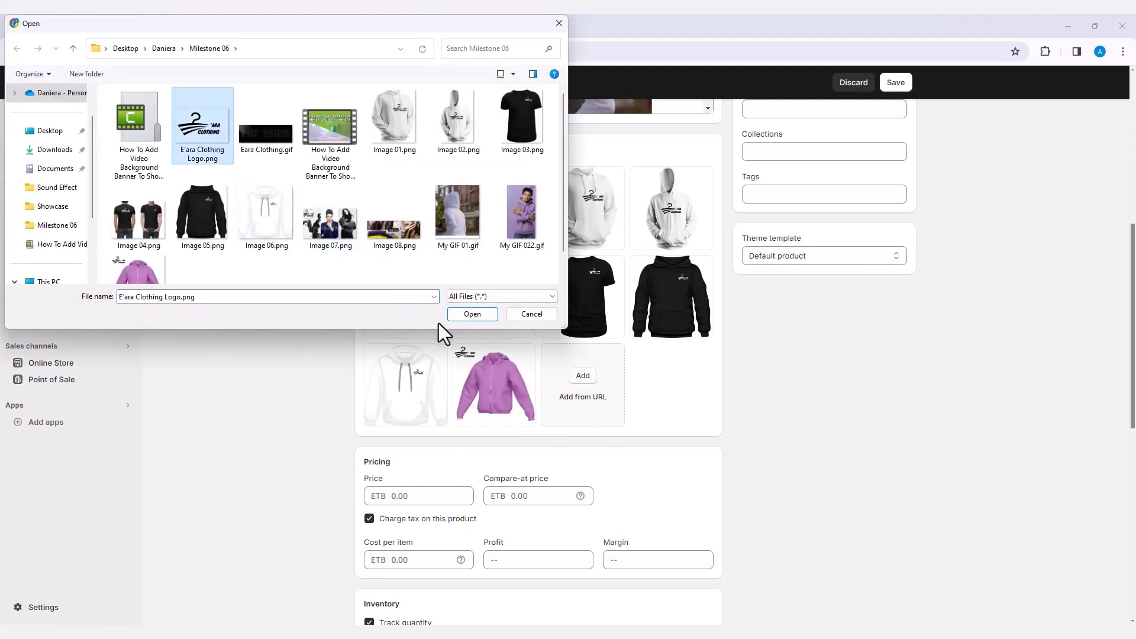
{"action": "left_click", "coordinate": [465, 319]}
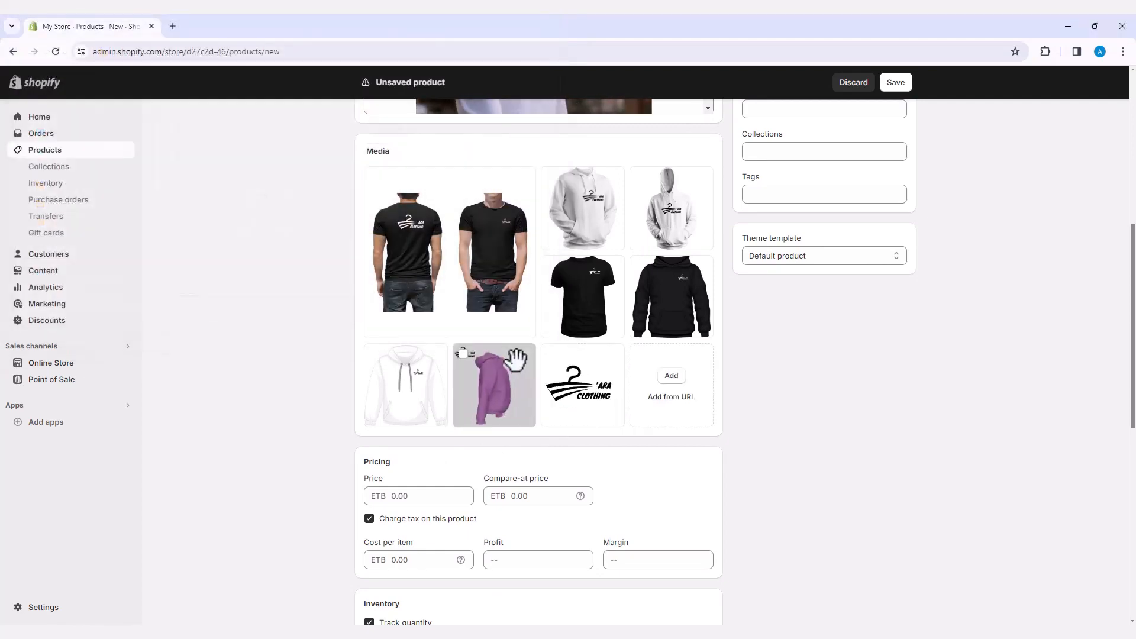
{"action": "left_click_drag", "start_coordinate": [583, 398], "coordinate": [463, 299]}
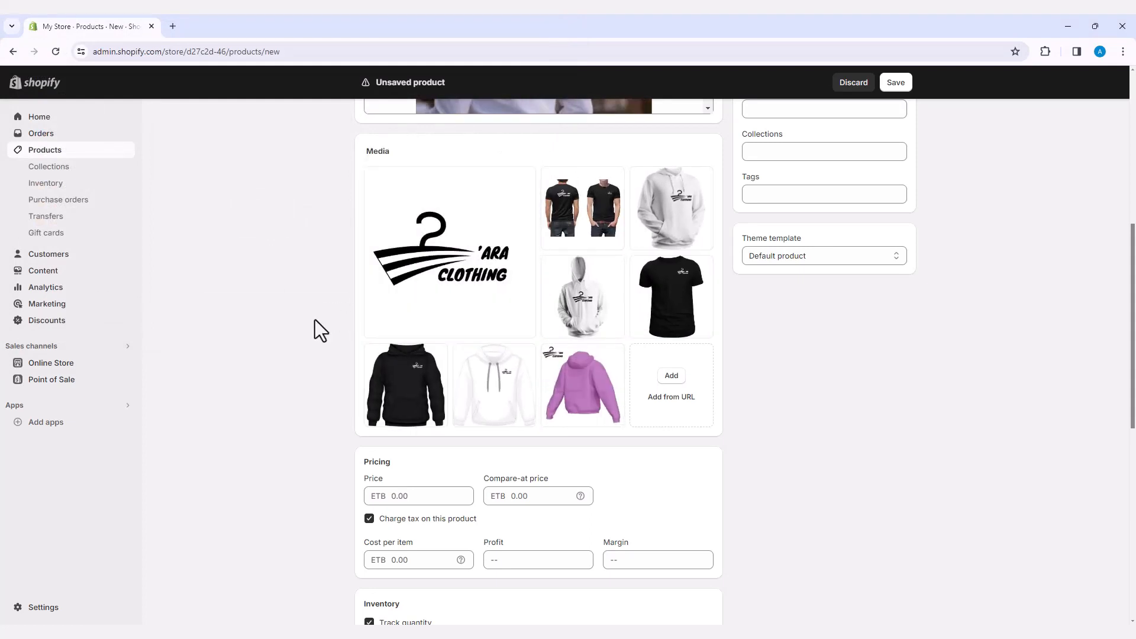
Step: Set the product's price to ETB 250, the compare-at price to ETB 200 and the cost per item to ETB 20
{"action": "scroll", "coordinate": [315, 321], "scroll_direction": "down", "scroll_amount": 1}
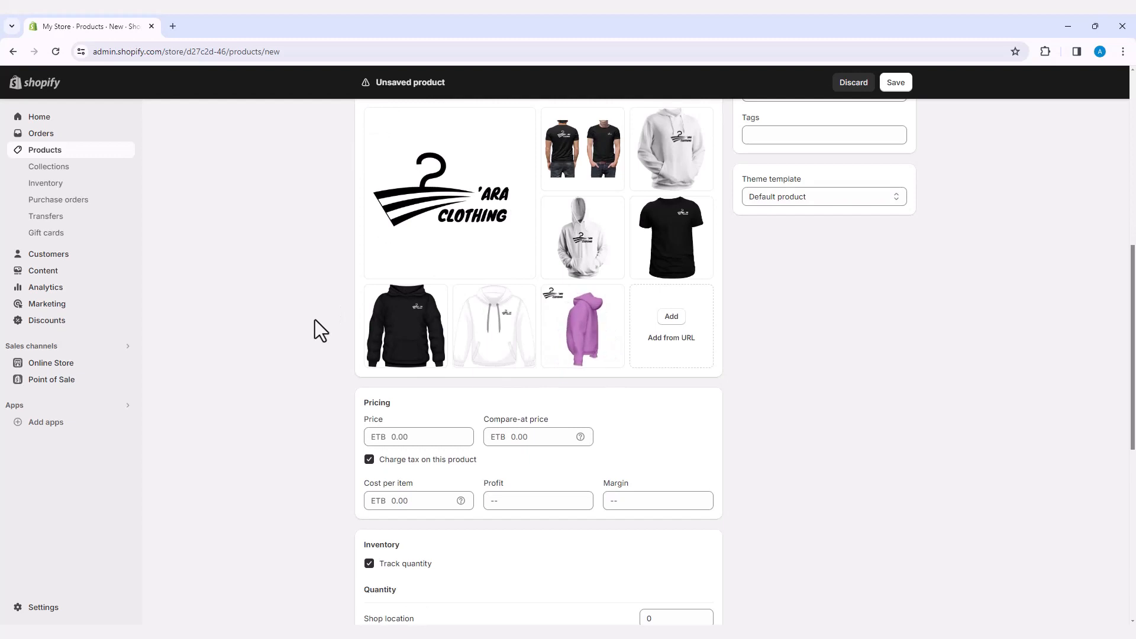
{"action": "scroll", "coordinate": [313, 331], "scroll_direction": "down", "scroll_amount": 1}
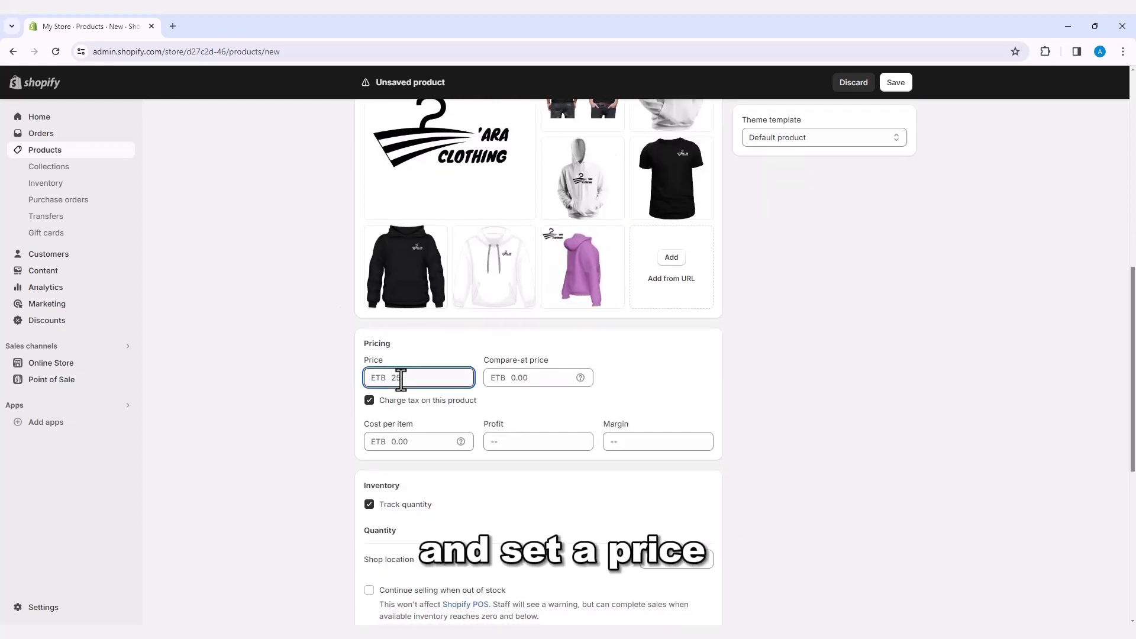
{"action": "left_click", "coordinate": [515, 378]}
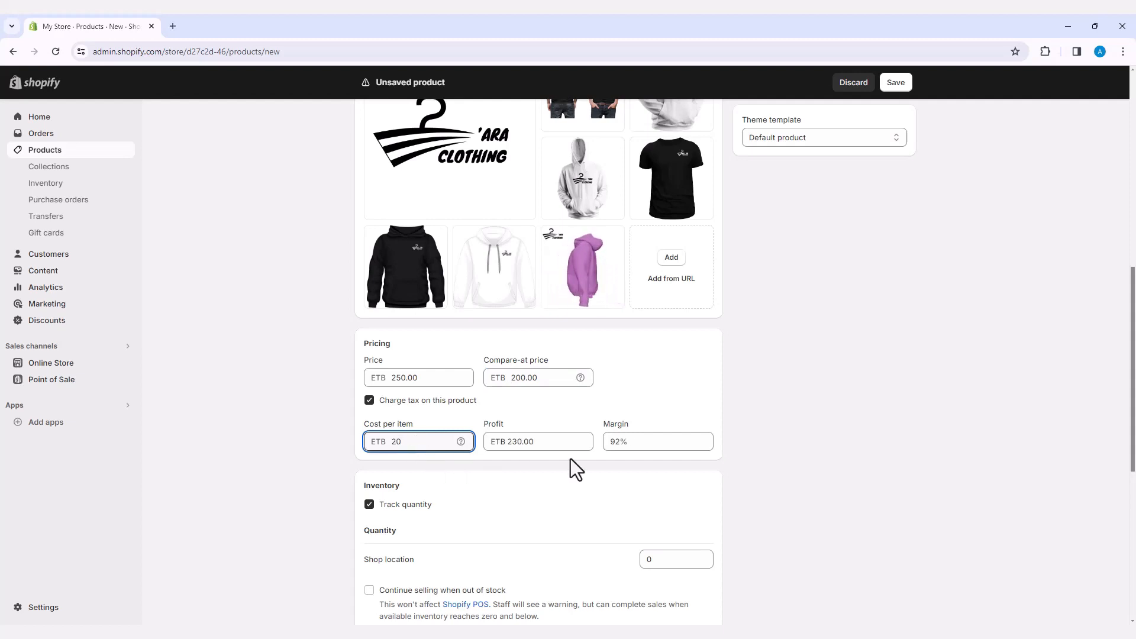
Step: Add a Material variant option with the values T-Shirt and Hoodies, and a Color option with Black and White
{"action": "scroll", "coordinate": [453, 507], "scroll_direction": "down", "scroll_amount": 2}
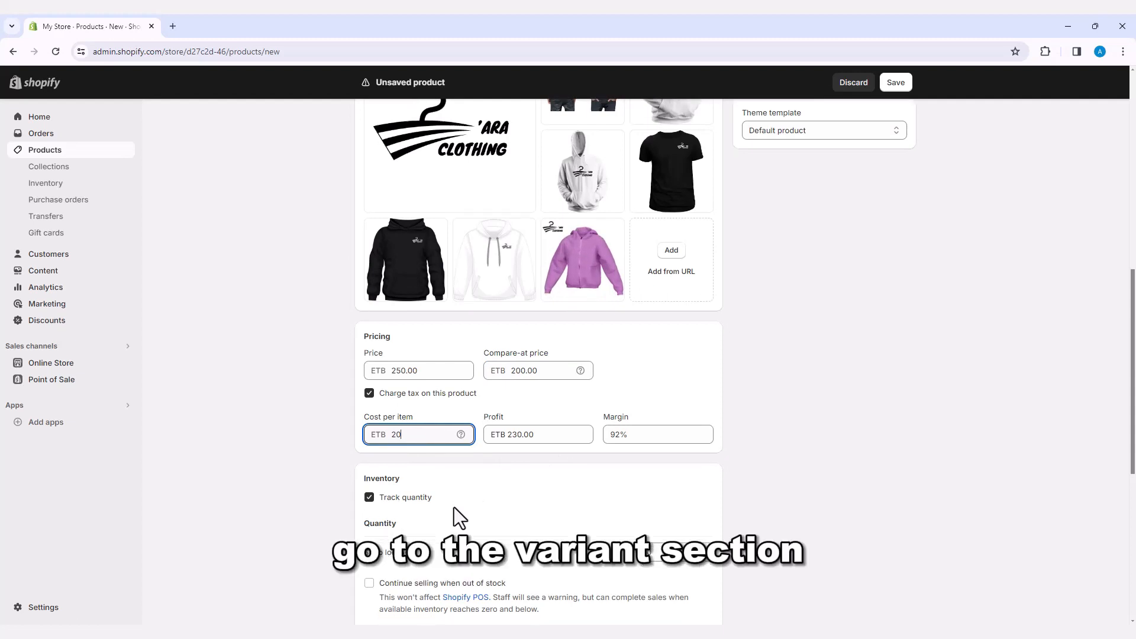
{"action": "scroll", "coordinate": [449, 441], "scroll_direction": "down", "scroll_amount": 5}
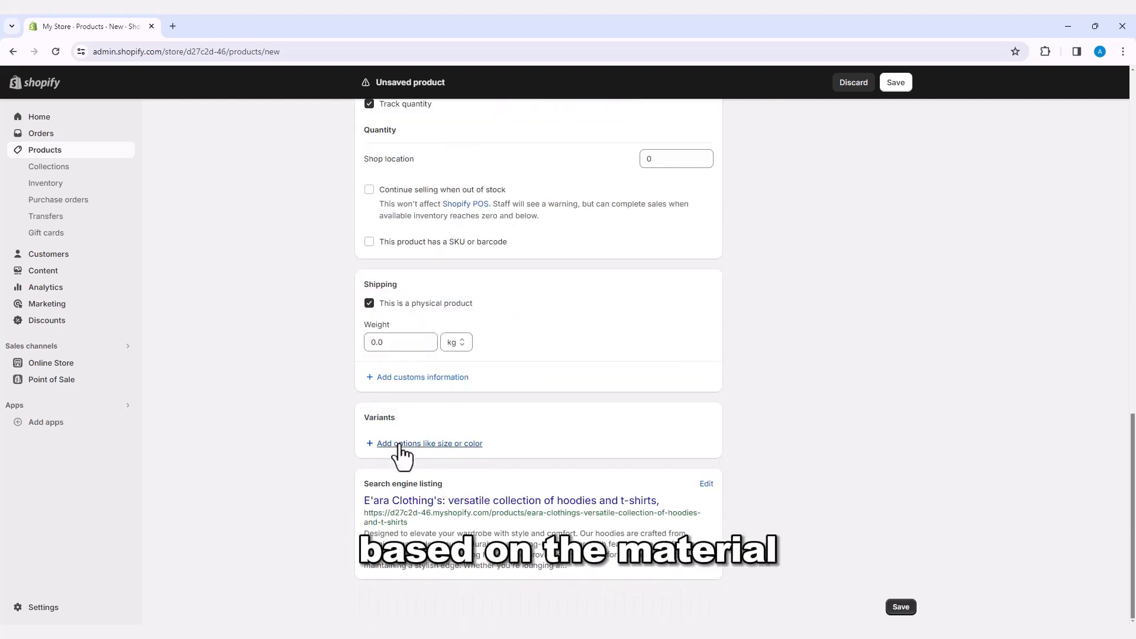
{"action": "left_click", "coordinate": [401, 455]}
{"action": "type", "text": "Material"}
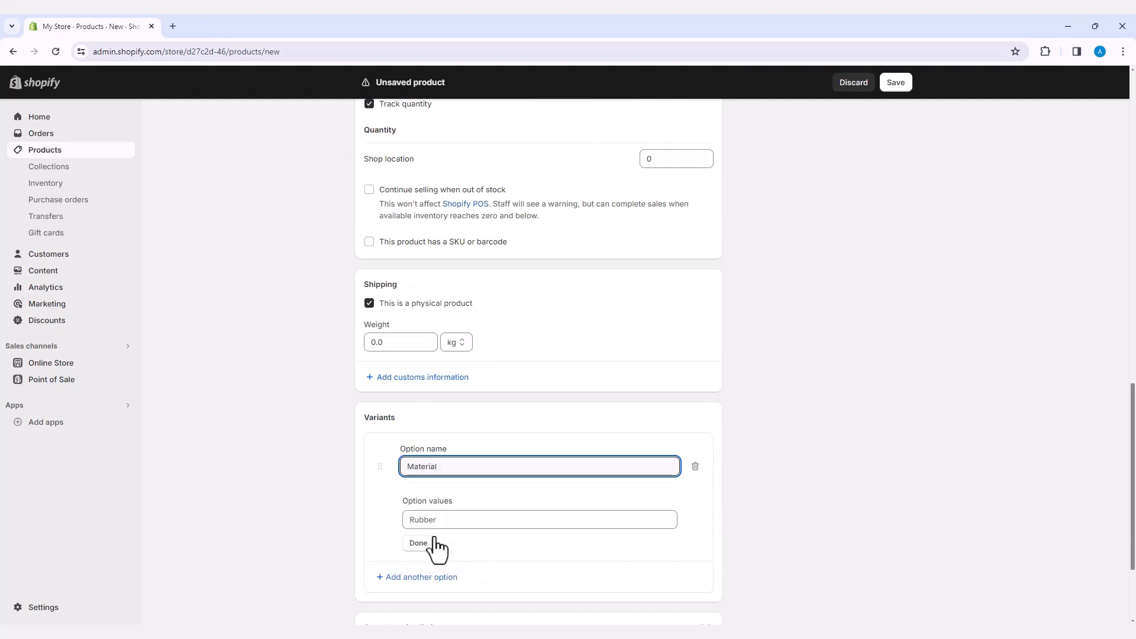
{"action": "left_click", "coordinate": [426, 521]}
{"action": "type", "text": "T"}
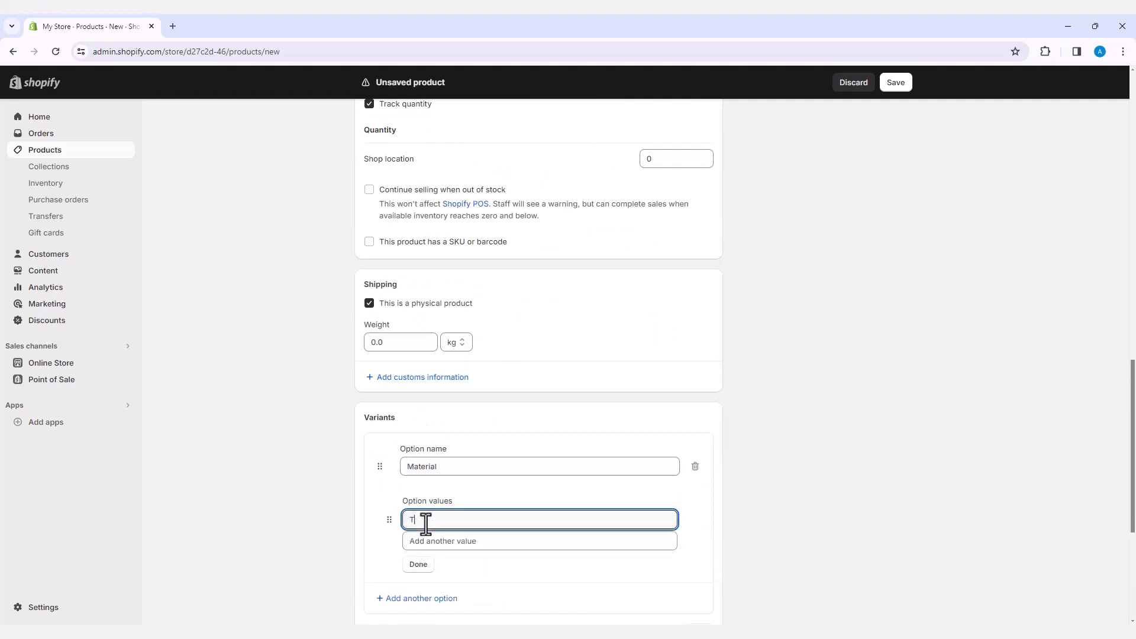
{"action": "type", "text": "-Shirt"}
{"action": "left_click", "coordinate": [429, 541]}
{"action": "type", "text": "Hoodies"}
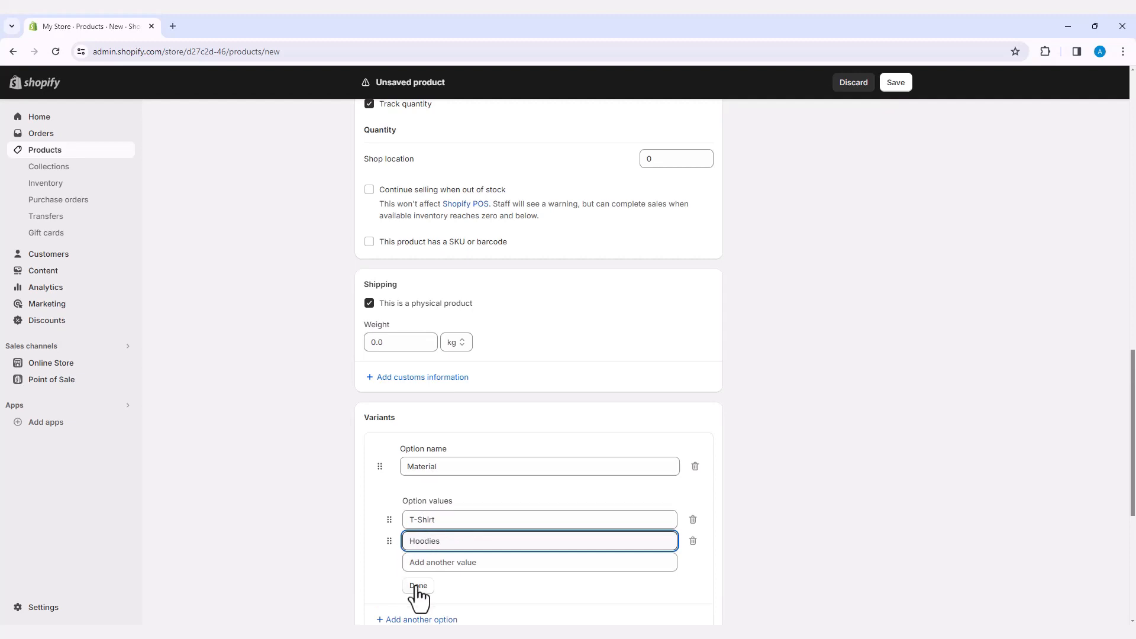
{"action": "left_click", "coordinate": [419, 586]}
{"action": "scroll", "coordinate": [390, 501], "scroll_direction": "down", "scroll_amount": 5}
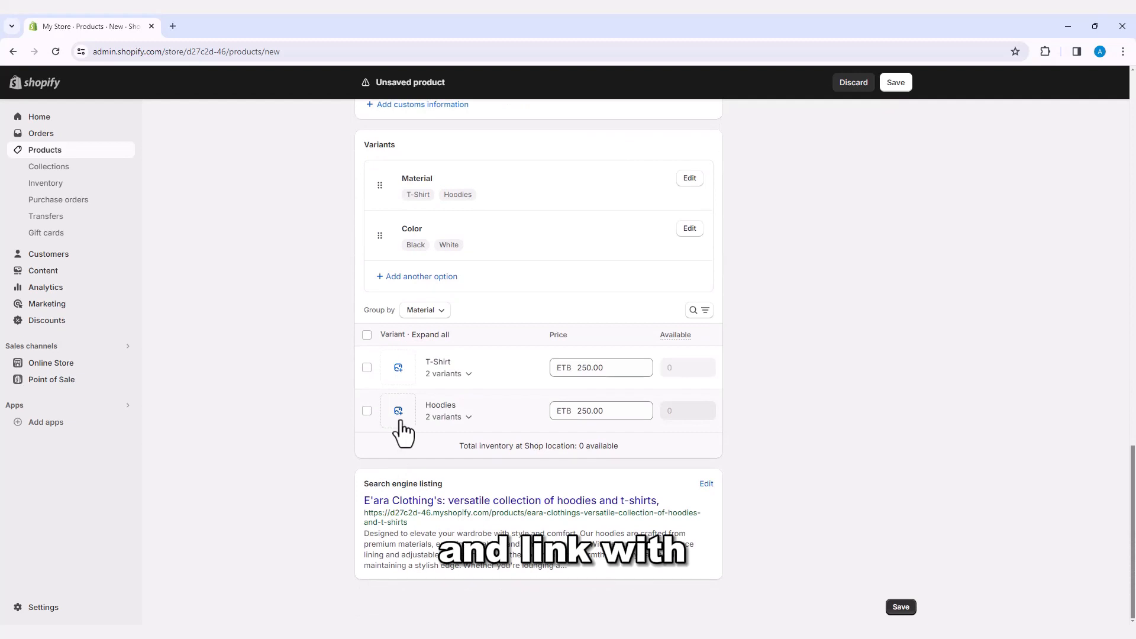
Step: Assign Image_03 to the T-Shirt variant group and Image_05 to the Hoodies variant group
{"action": "left_click", "coordinate": [398, 368]}
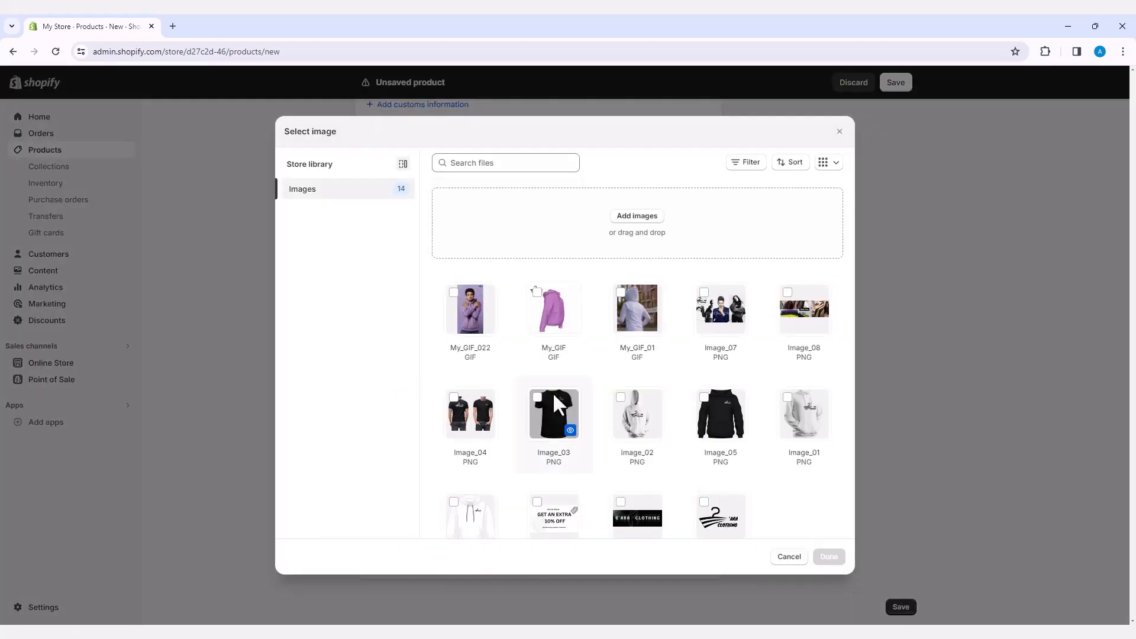
{"action": "left_click", "coordinate": [536, 402]}
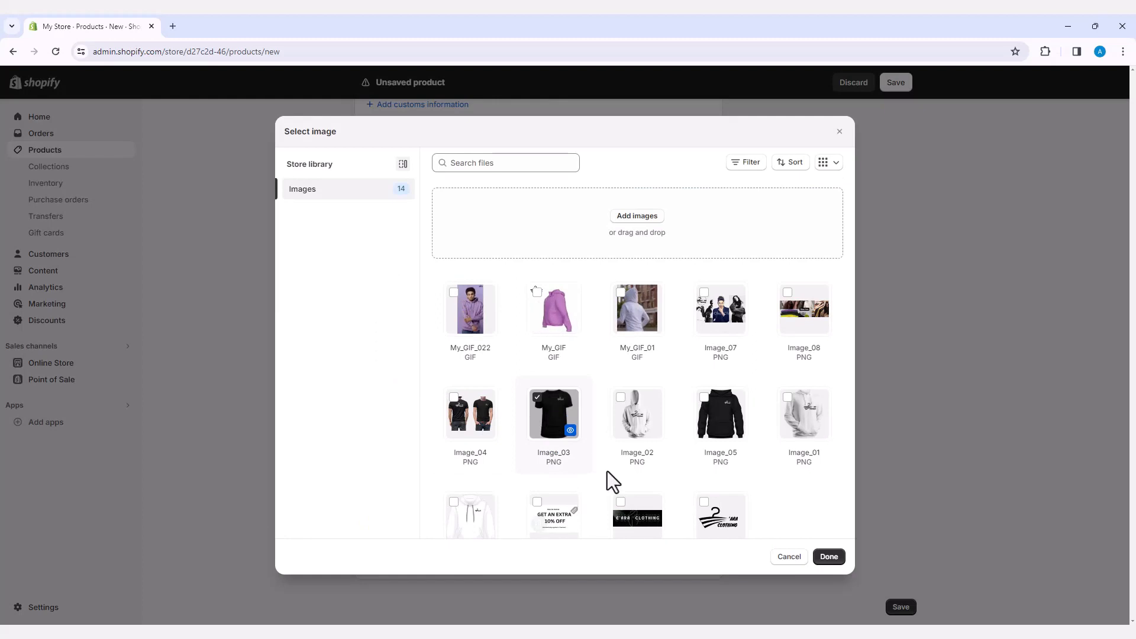
{"action": "left_click", "coordinate": [829, 557]}
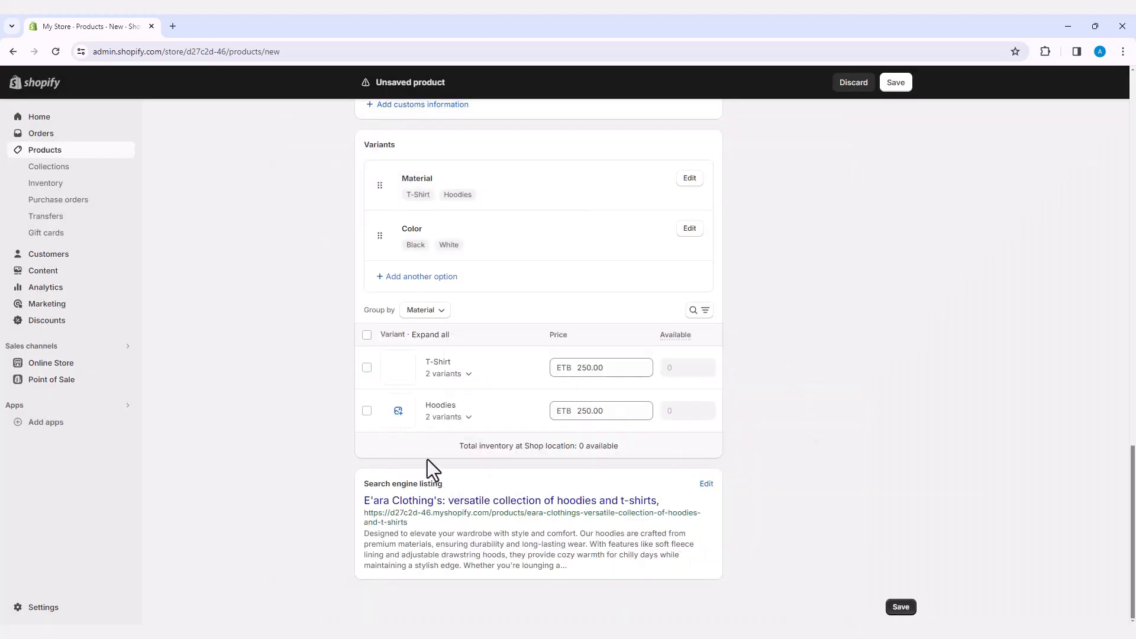
{"action": "left_click", "coordinate": [398, 410]}
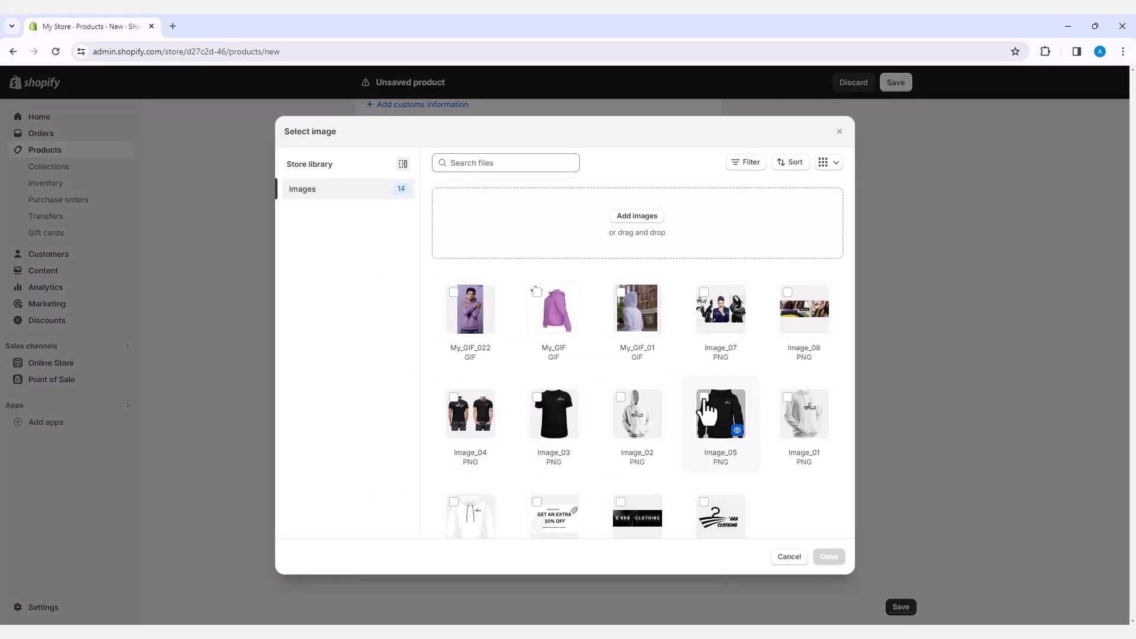
{"action": "left_click", "coordinate": [827, 558]}
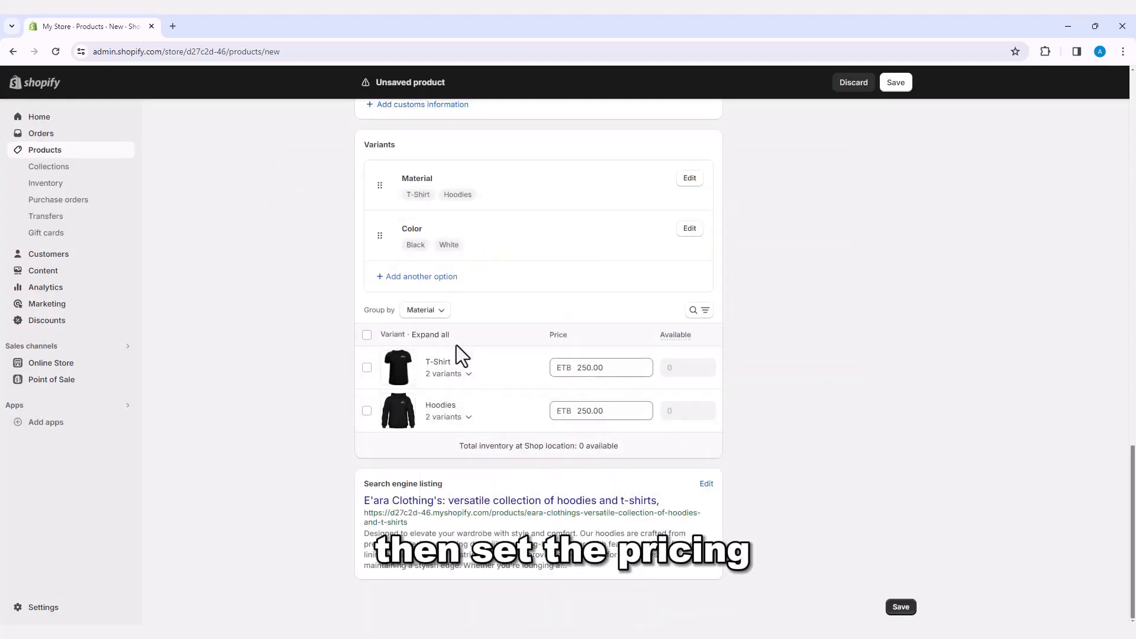
Step: Set the T-Shirt variants' price to ETB 200 and save the product
{"action": "left_click", "coordinate": [591, 367]}
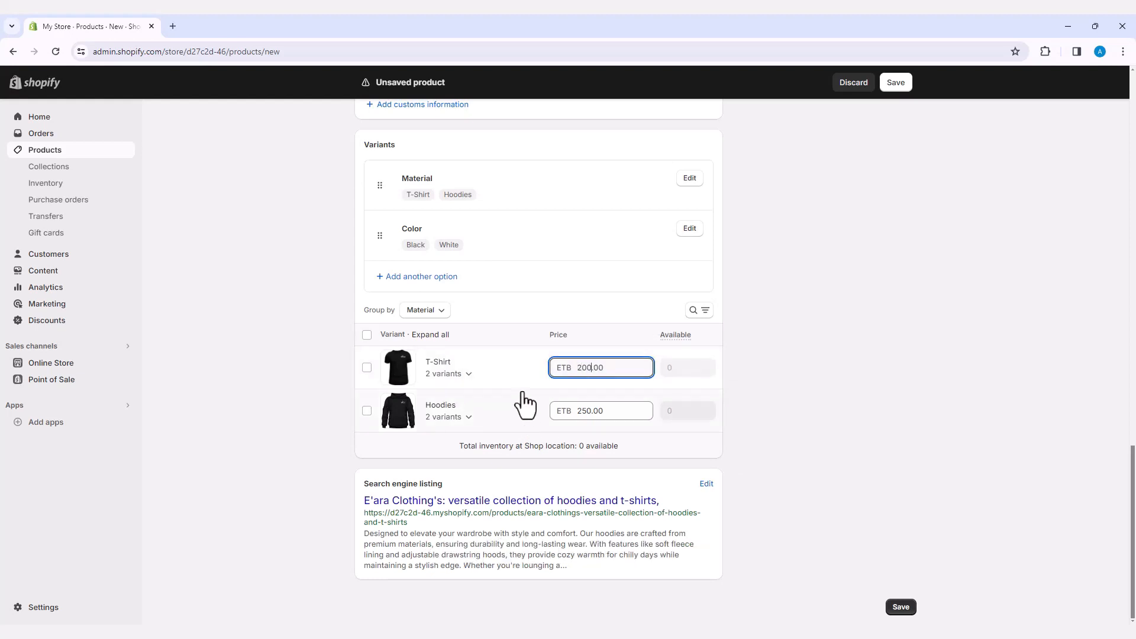
{"action": "left_click", "coordinate": [344, 454]}
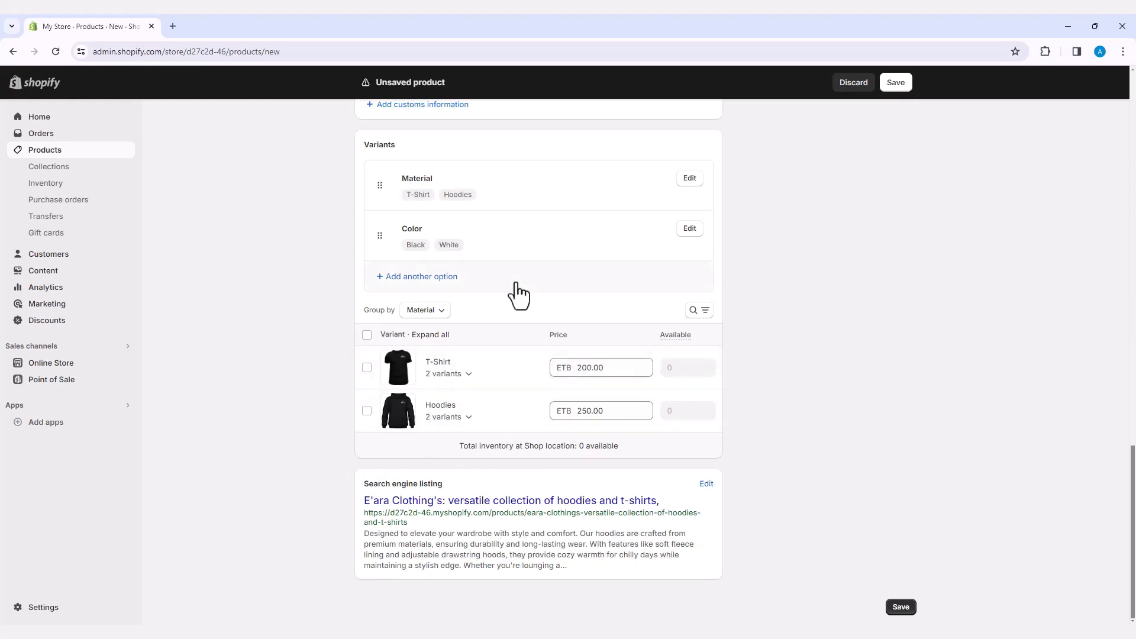
{"action": "scroll", "coordinate": [647, 506], "scroll_direction": "up", "scroll_amount": 15}
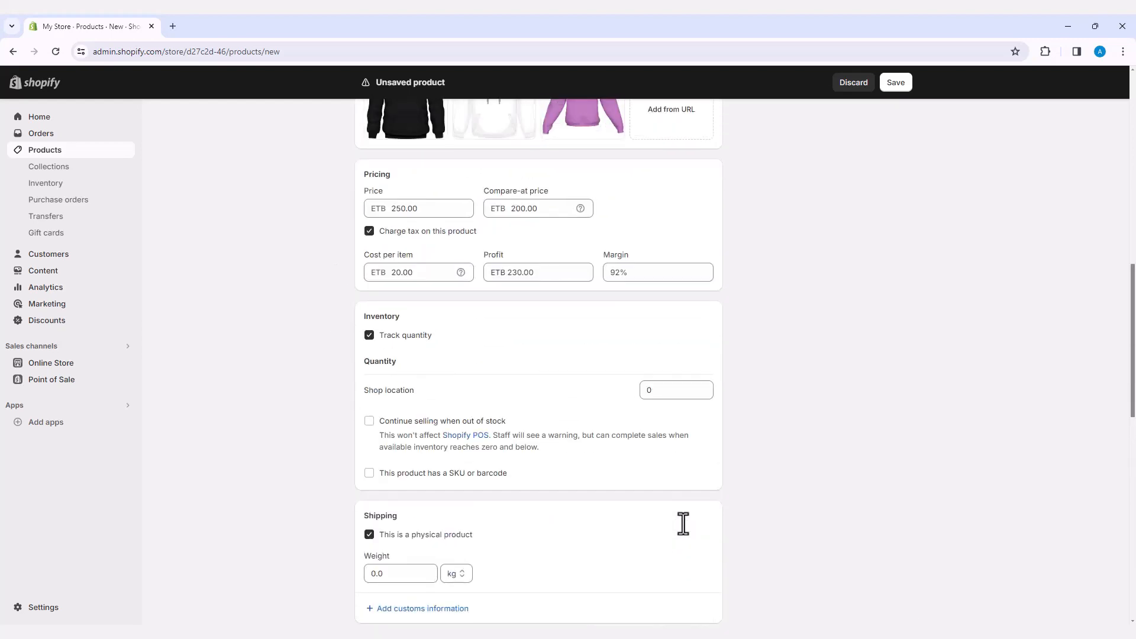
{"action": "left_click", "coordinate": [897, 83]}
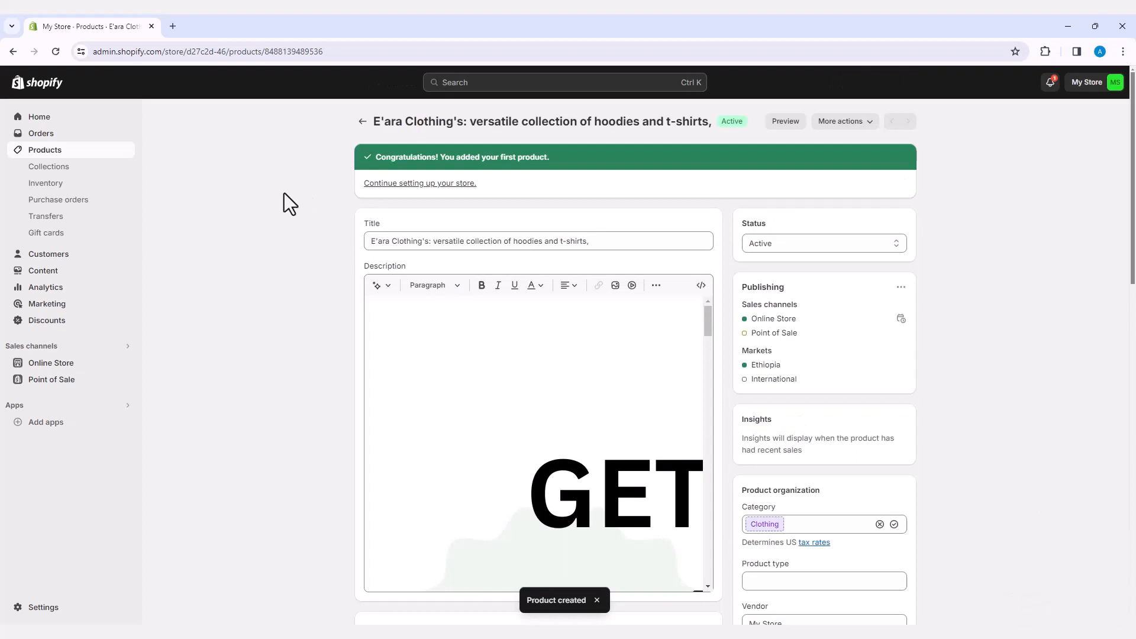
Step: Go from the saved product to the online store's themes and open the Refresh theme for customizing
{"action": "left_click", "coordinate": [43, 155]}
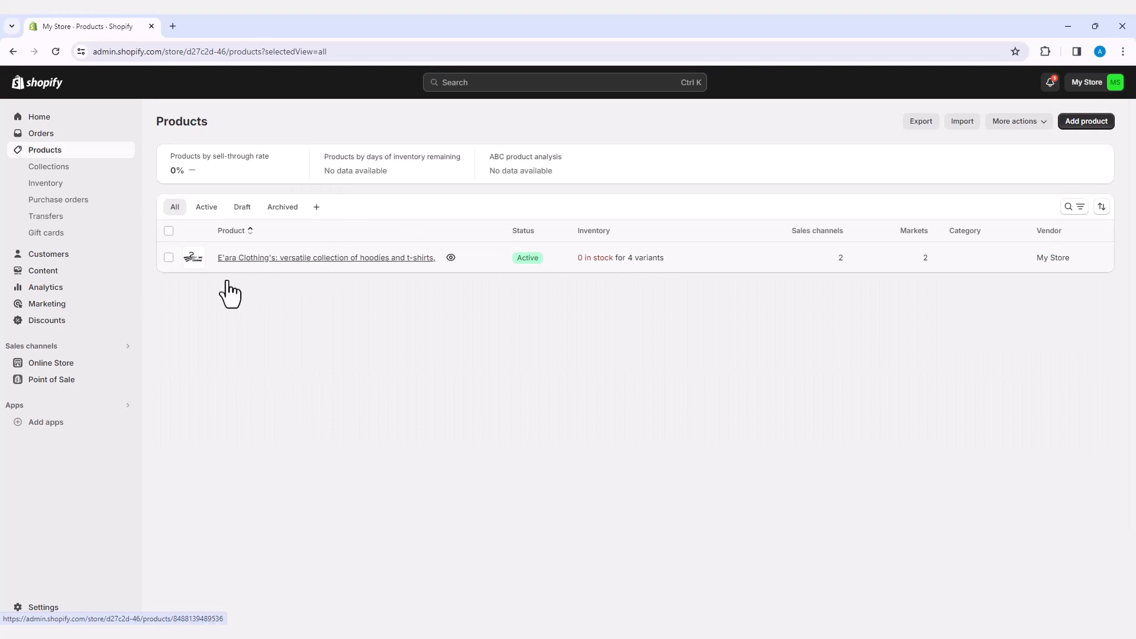
{"action": "left_click", "coordinate": [59, 365]}
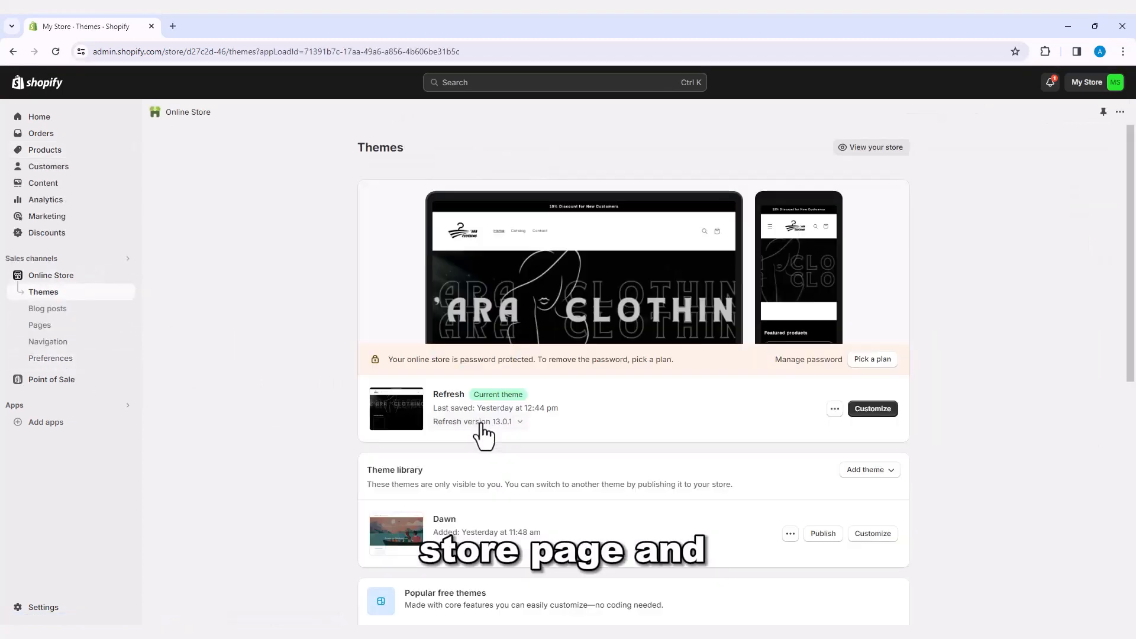
{"action": "left_click", "coordinate": [865, 411]}
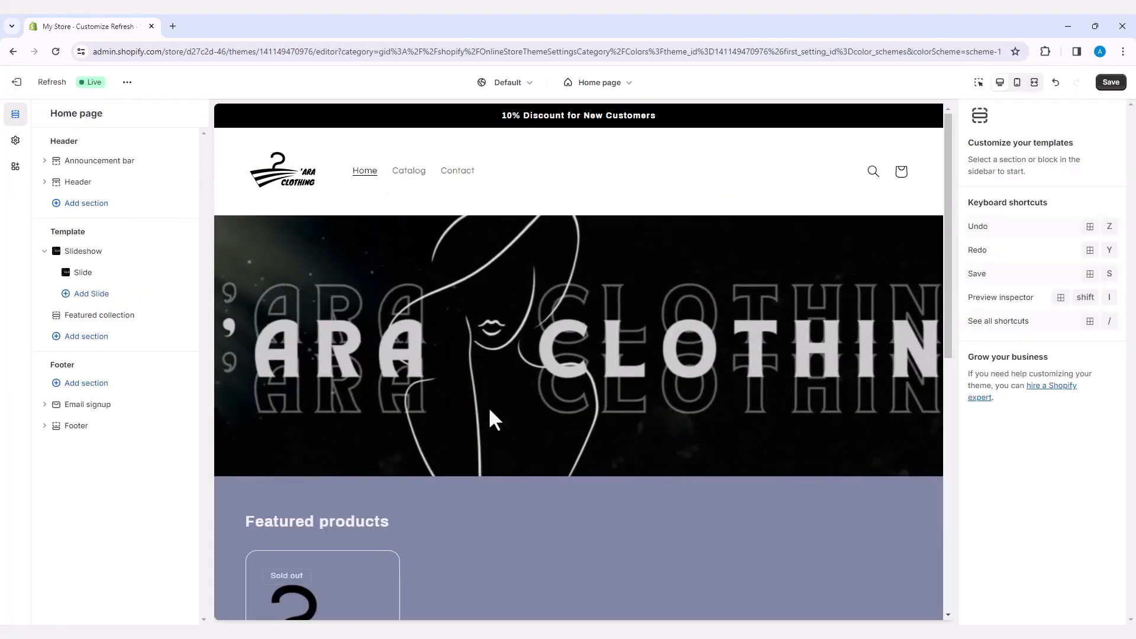
Step: Clear the heading of the home page's Featured collection section
{"action": "scroll", "coordinate": [497, 432], "scroll_direction": "down", "scroll_amount": 2}
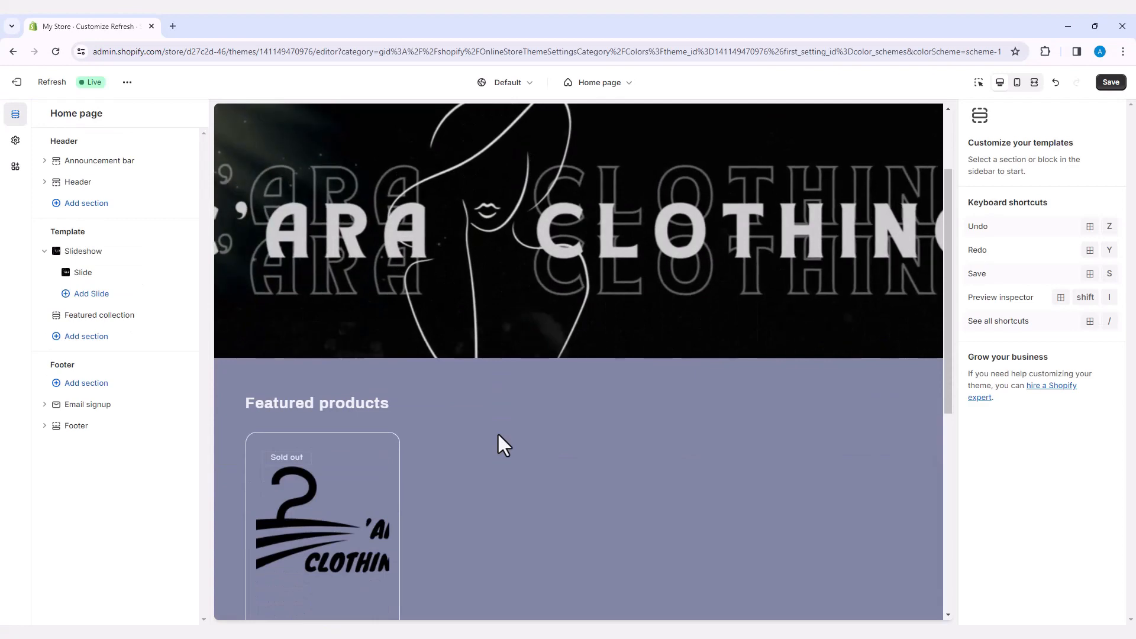
{"action": "scroll", "coordinate": [497, 432], "scroll_direction": "down", "scroll_amount": 3}
{"action": "left_click", "coordinate": [98, 317]}
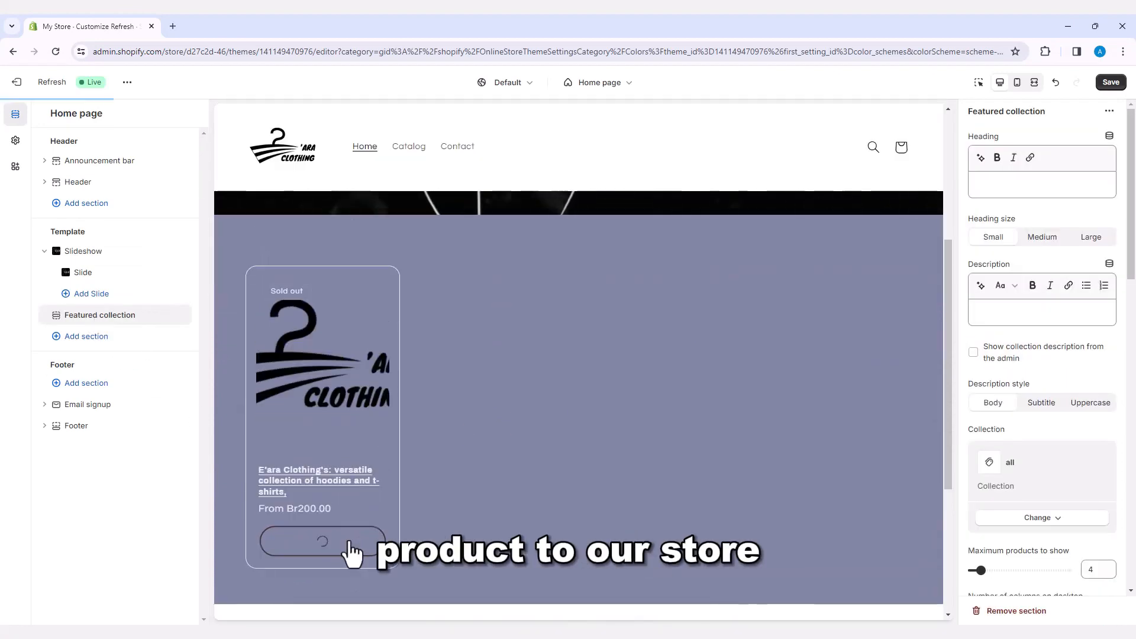
Step: Preview the product's options from the featured collection, then examine its full details page down to the end of the description
{"action": "left_click", "coordinate": [325, 540]}
{"action": "scroll", "coordinate": [601, 438], "scroll_direction": "up", "scroll_amount": 3}
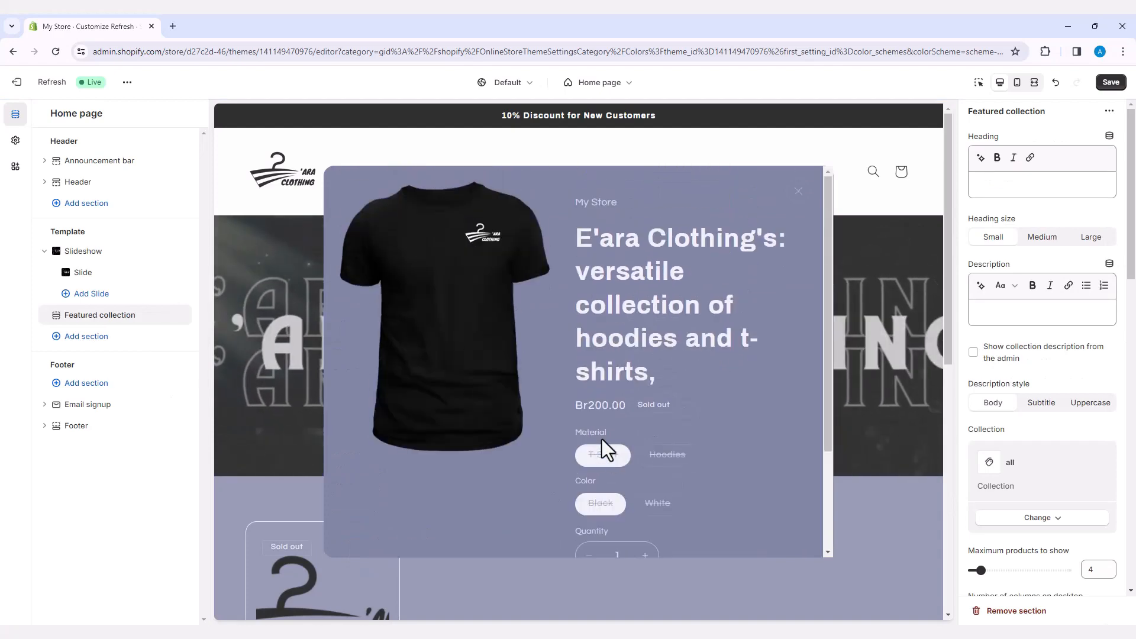
{"action": "scroll", "coordinate": [601, 438], "scroll_direction": "down", "scroll_amount": 5}
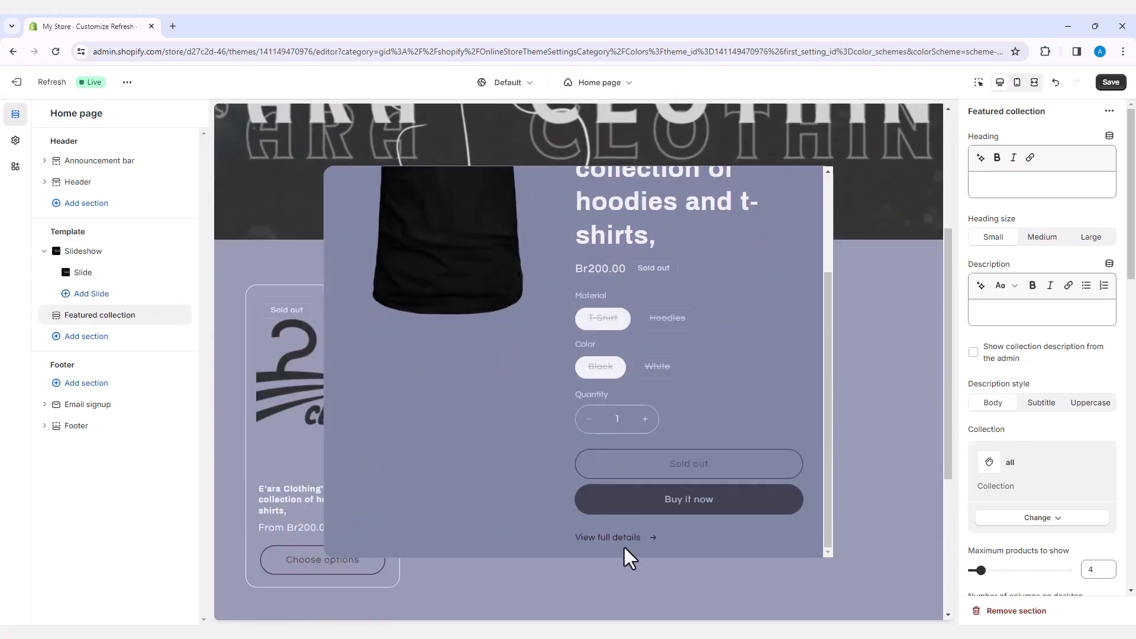
{"action": "left_click", "coordinate": [621, 540]}
{"action": "scroll", "coordinate": [634, 442], "scroll_direction": "down", "scroll_amount": 15}
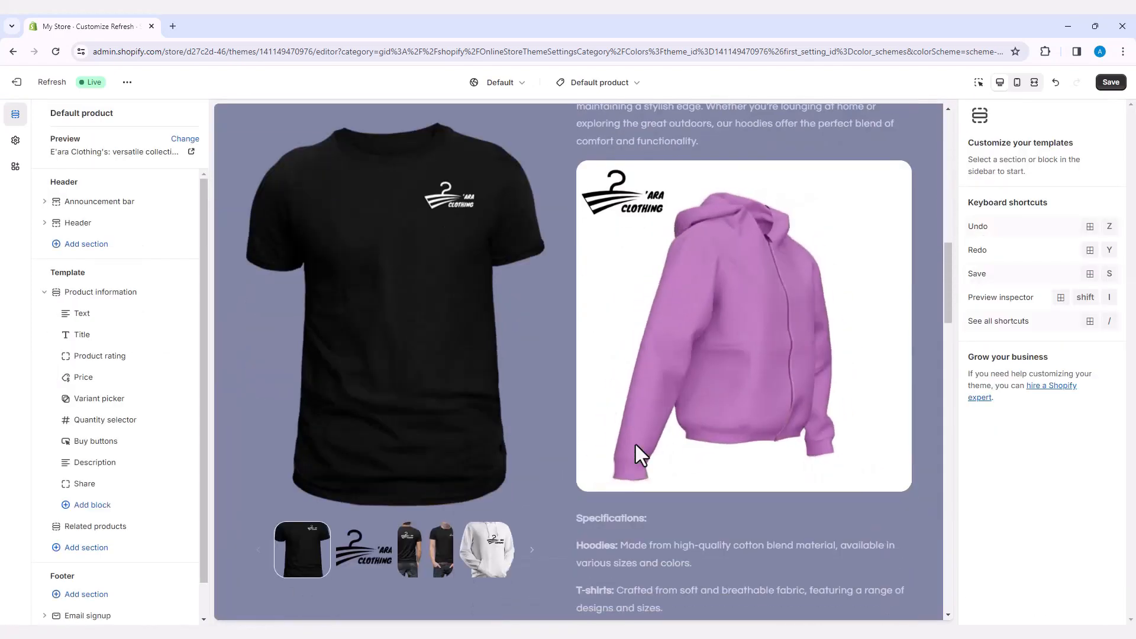
{"action": "scroll", "coordinate": [636, 450], "scroll_direction": "down", "scroll_amount": 15}
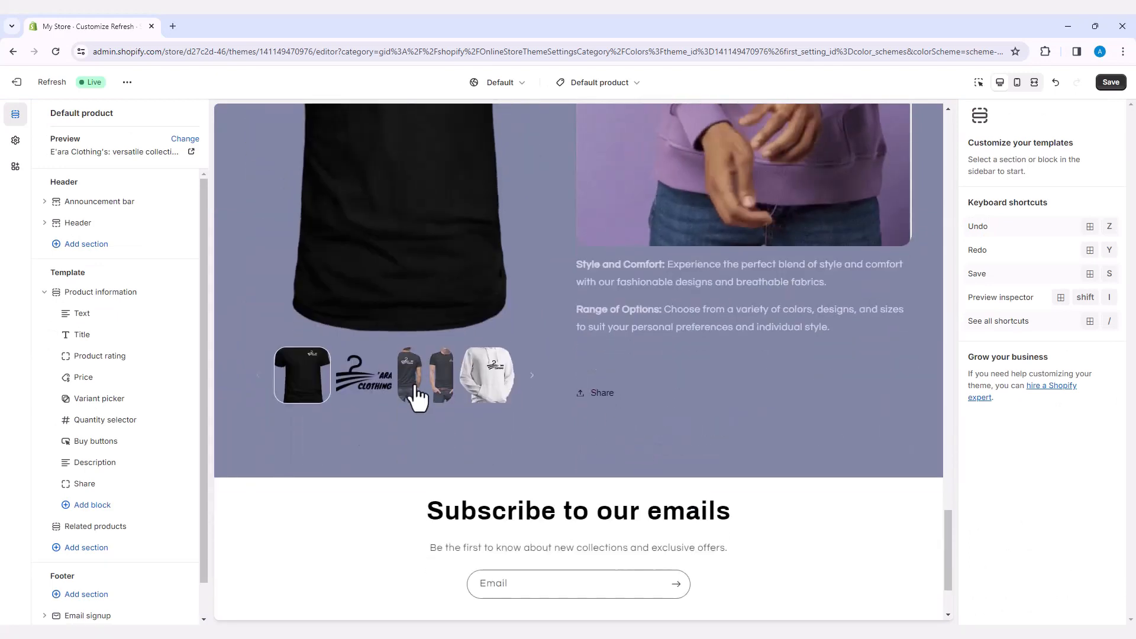
Step: Look through the t-shirt, logo and hoodie images in the product page's gallery
{"action": "left_click", "coordinate": [417, 386]}
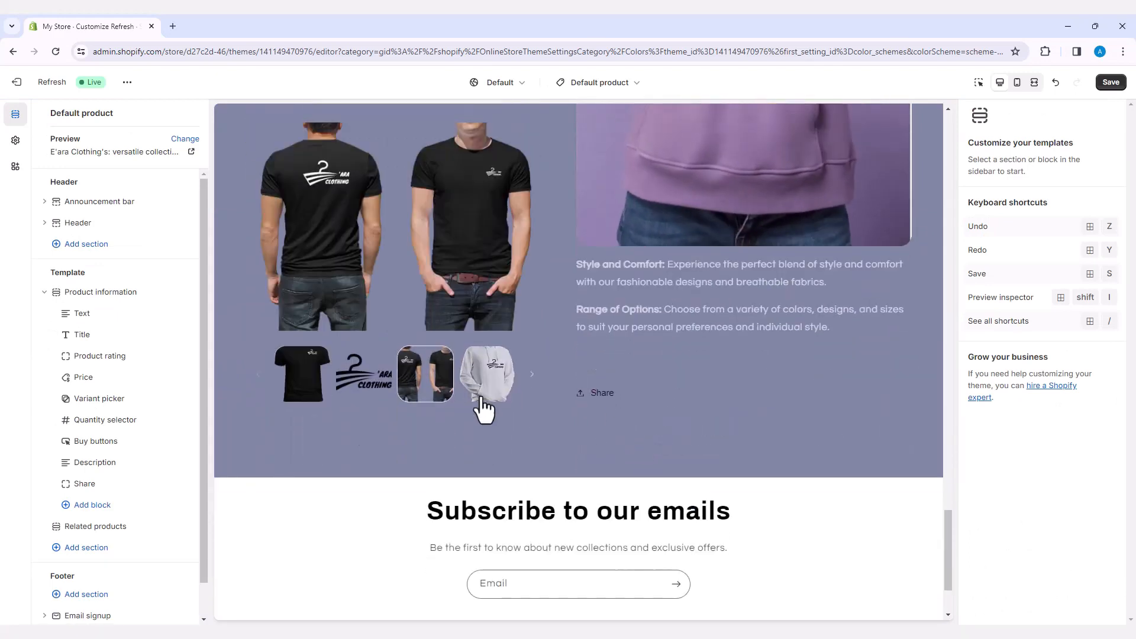
{"action": "left_click", "coordinate": [372, 381]}
{"action": "left_click", "coordinate": [497, 379]}
{"action": "left_click", "coordinate": [376, 530]}
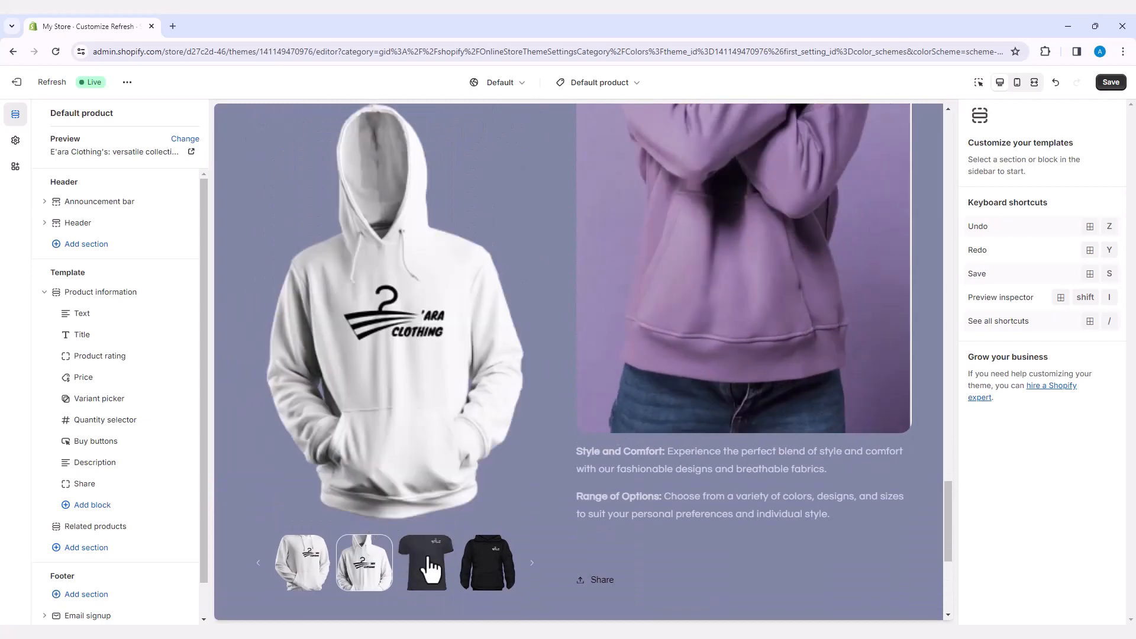
{"action": "left_click", "coordinate": [431, 568]}
{"action": "left_click", "coordinate": [485, 575]}
{"action": "left_click", "coordinate": [444, 503]}
Step: Return to the home page and add an Image banner section below the featured collection with Image_07 as its first image
{"action": "scroll", "coordinate": [464, 487], "scroll_direction": "up", "scroll_amount": 8}
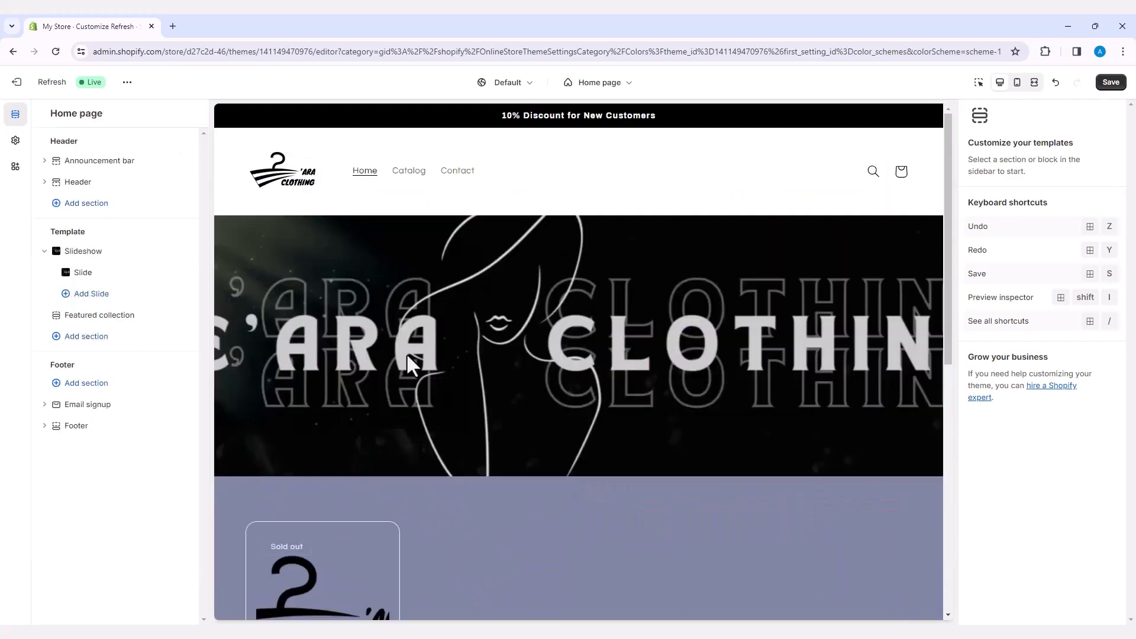
{"action": "scroll", "coordinate": [406, 354], "scroll_direction": "down", "scroll_amount": 2}
{"action": "scroll", "coordinate": [406, 354], "scroll_direction": "down", "scroll_amount": 5}
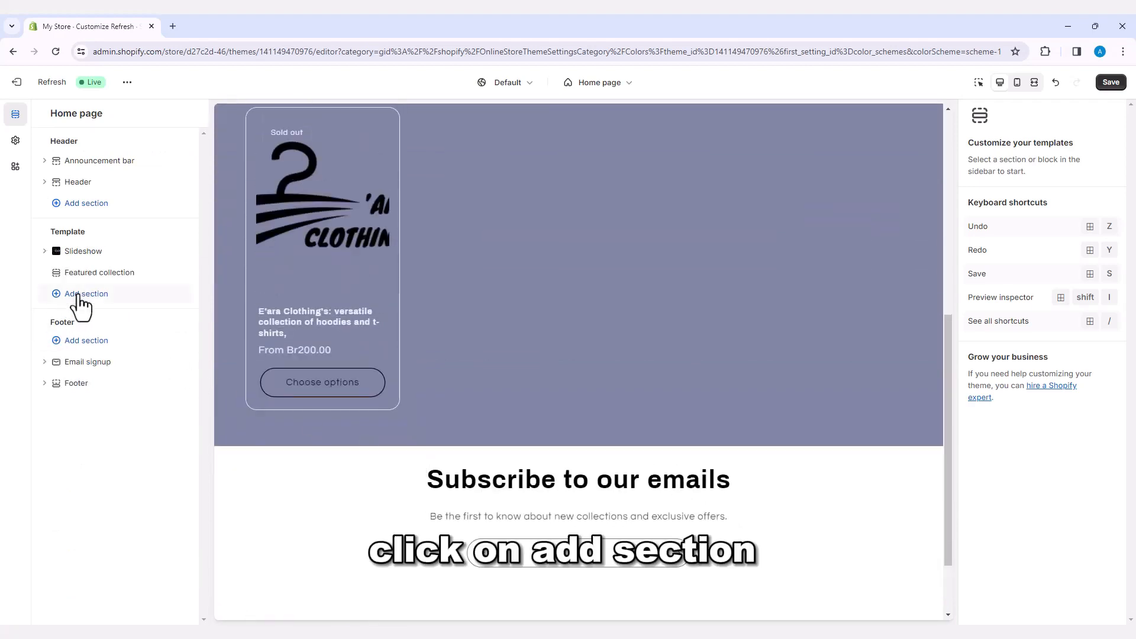
{"action": "left_click", "coordinate": [83, 295]}
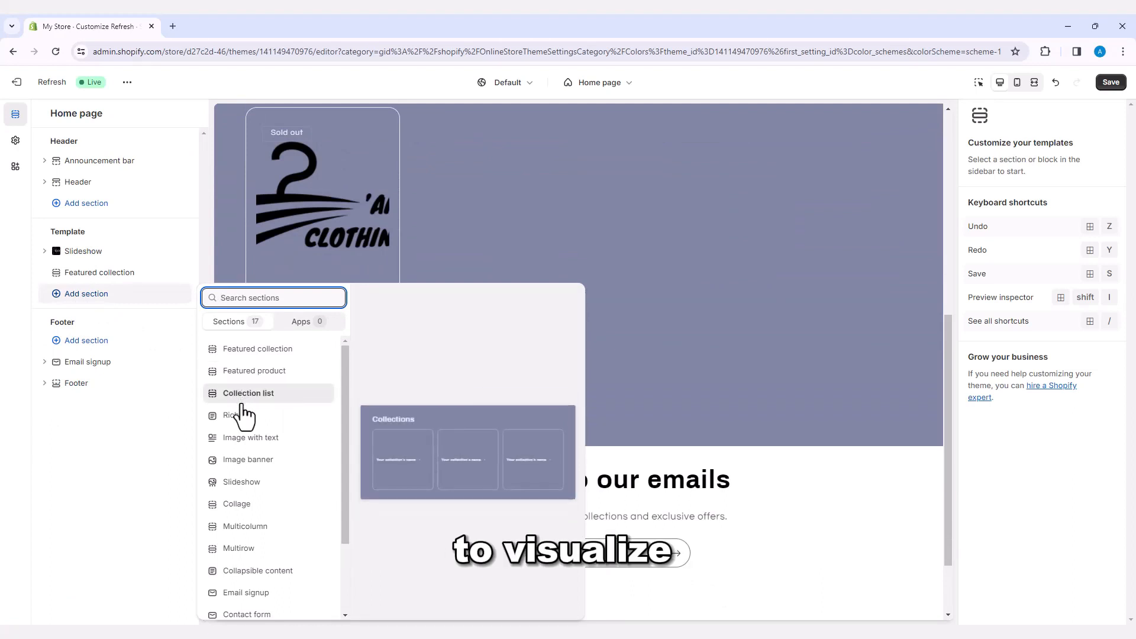
{"action": "left_click", "coordinate": [246, 461]}
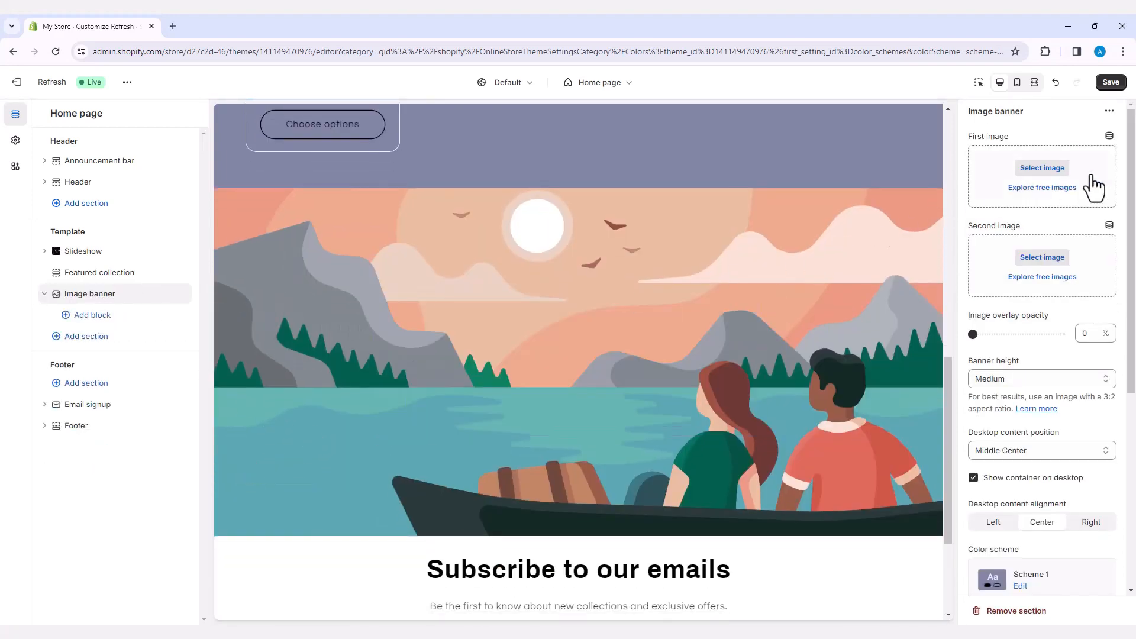
{"action": "left_click", "coordinate": [1059, 170]}
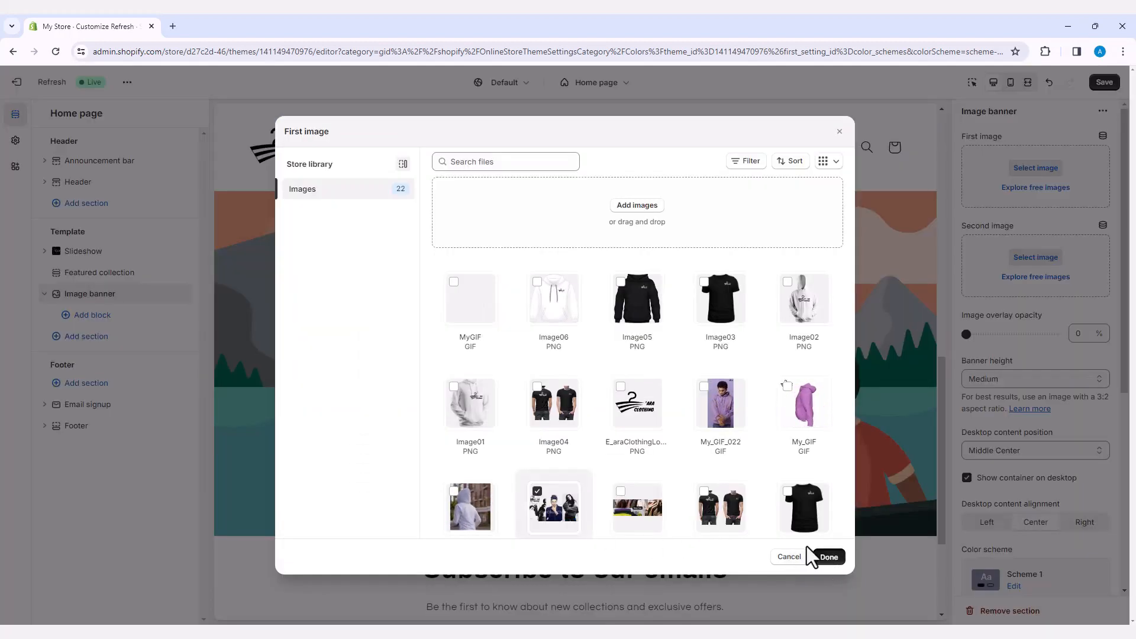
{"action": "left_click", "coordinate": [829, 557]}
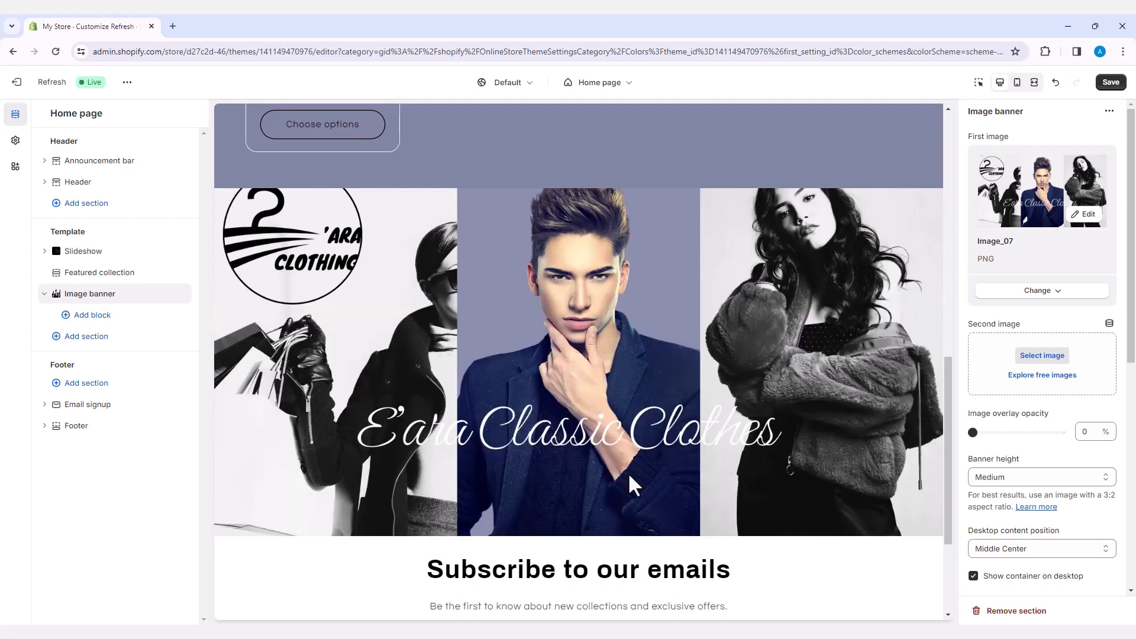
Step: Add a Collage section to the home page below the image banner
{"action": "scroll", "coordinate": [236, 372], "scroll_direction": "up", "scroll_amount": 1}
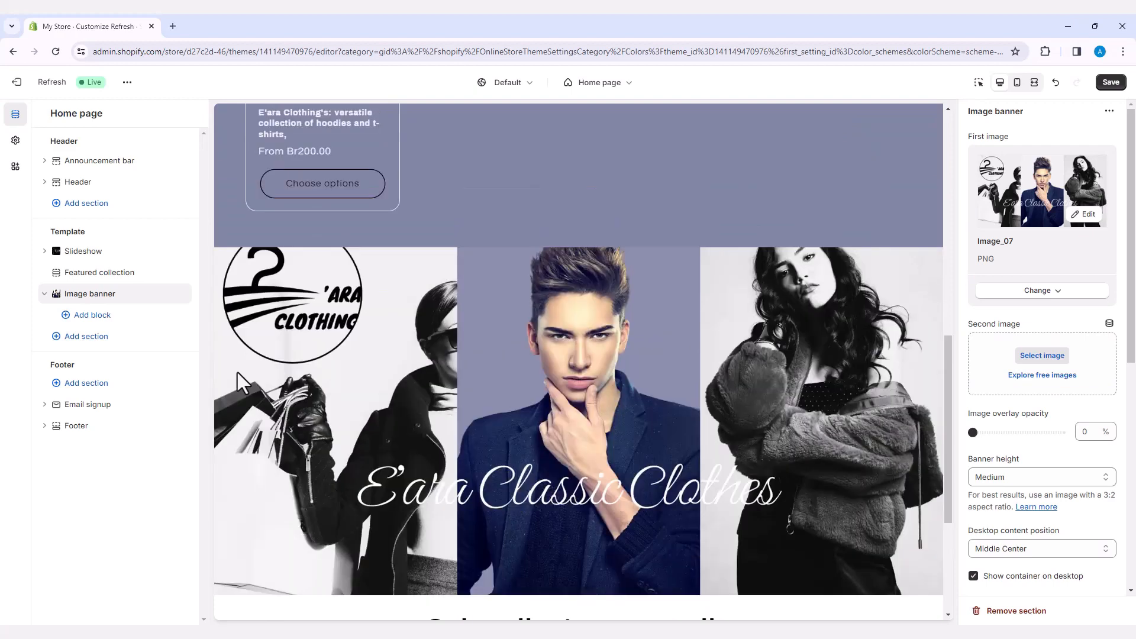
{"action": "left_click", "coordinate": [89, 337]}
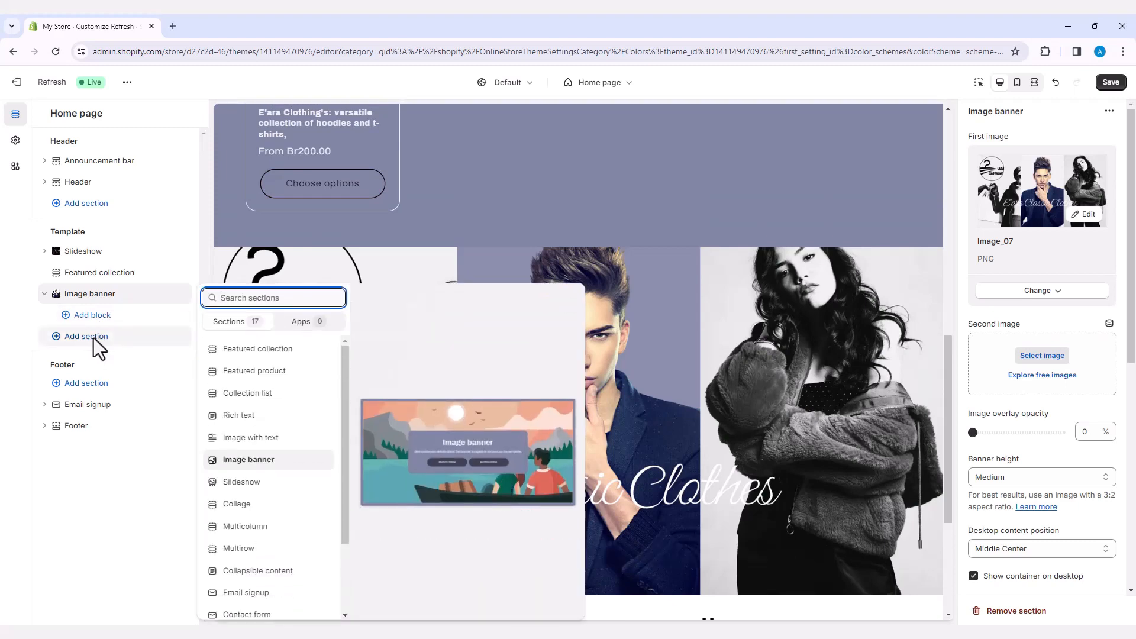
{"action": "left_click", "coordinate": [266, 506]}
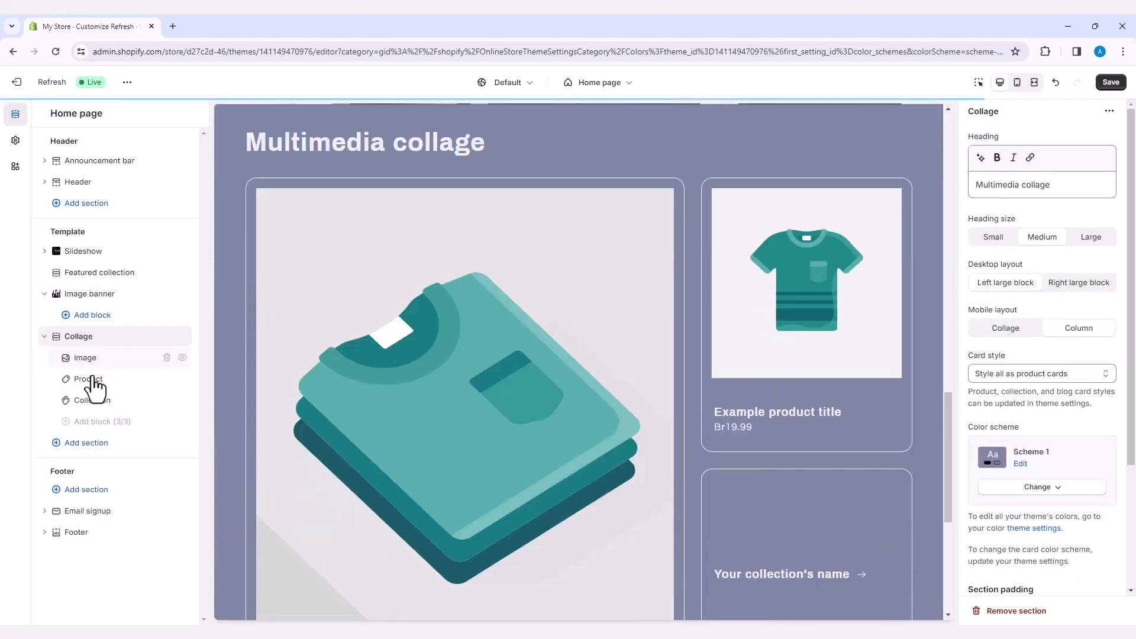
Step: Replace the Collage's collection block with a second image block and use Image01 in the first image block
{"action": "left_click", "coordinate": [86, 361]}
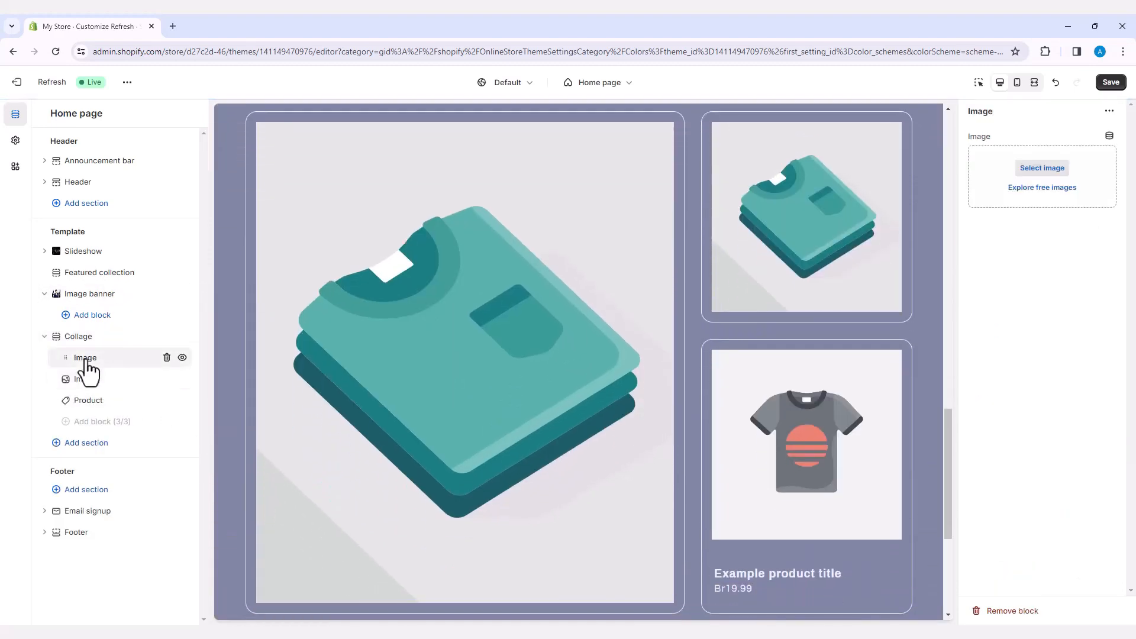
{"action": "left_click", "coordinate": [1038, 170]}
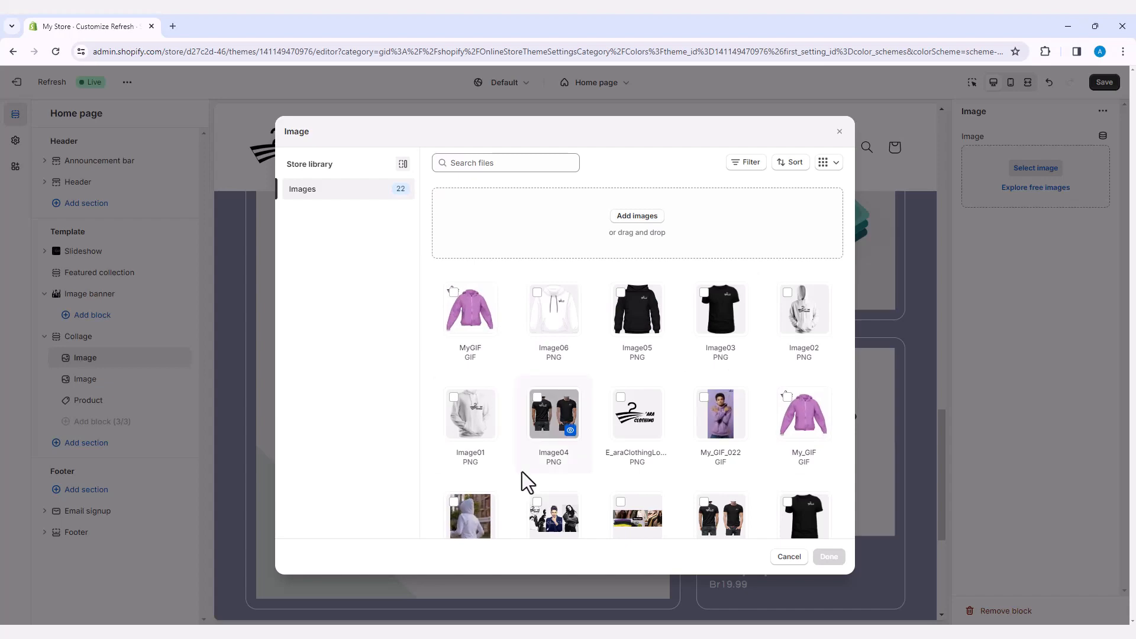
{"action": "left_click", "coordinate": [456, 408]}
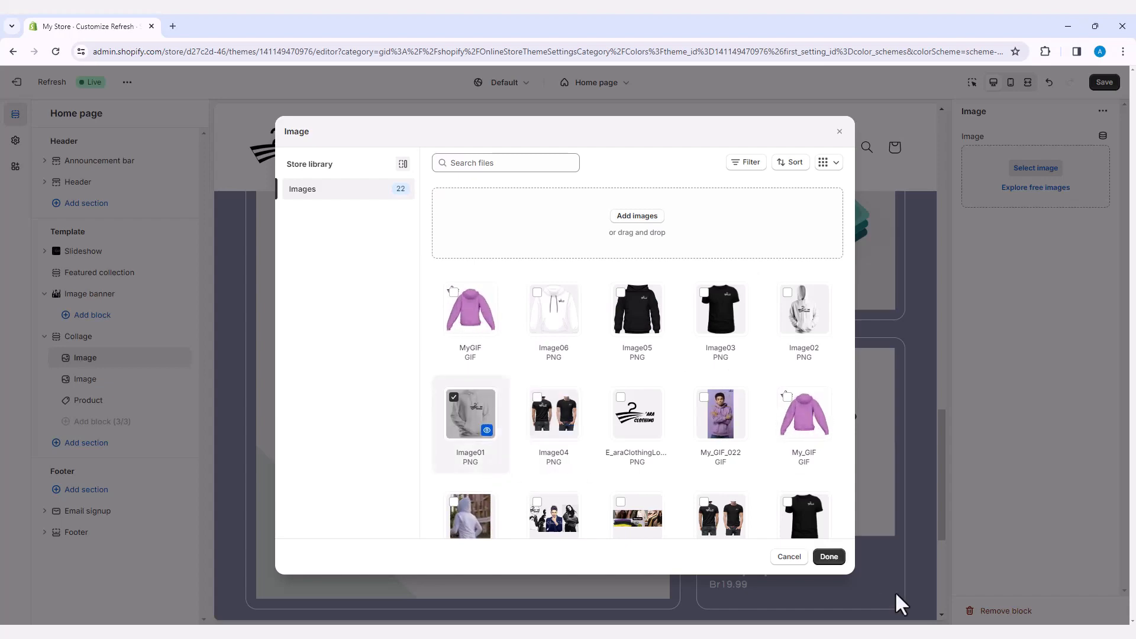
{"action": "left_click", "coordinate": [829, 557]}
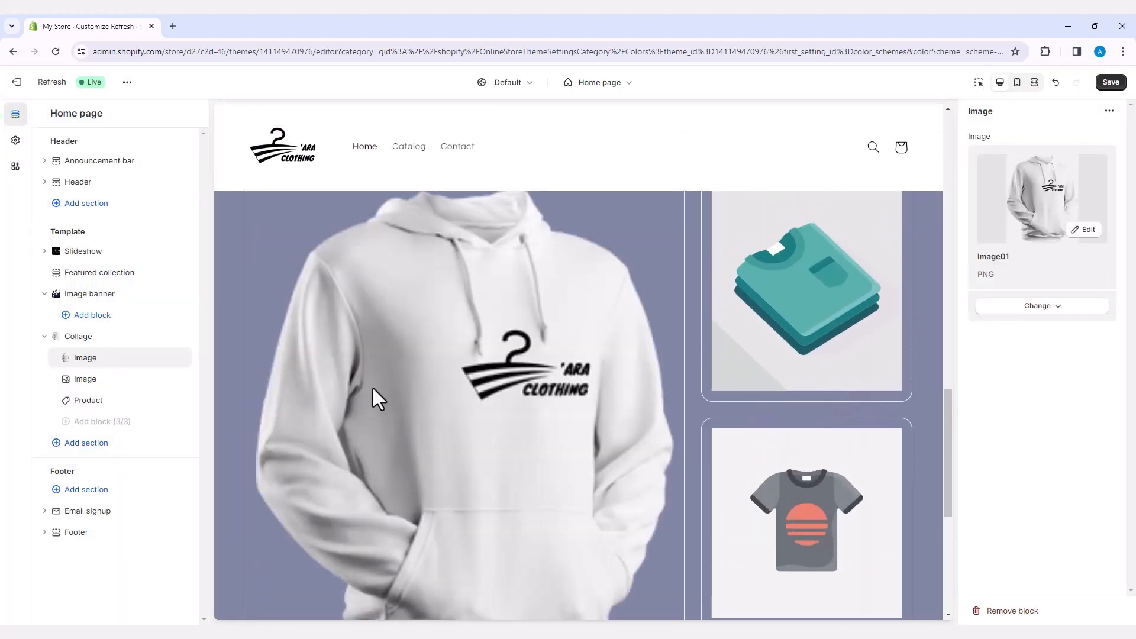
Step: Remove the product block from the Collage and use My_GIF_022 in its second image block
{"action": "left_click", "coordinate": [865, 251]}
{"action": "left_click", "coordinate": [1024, 173]}
{"action": "left_click", "coordinate": [710, 408]}
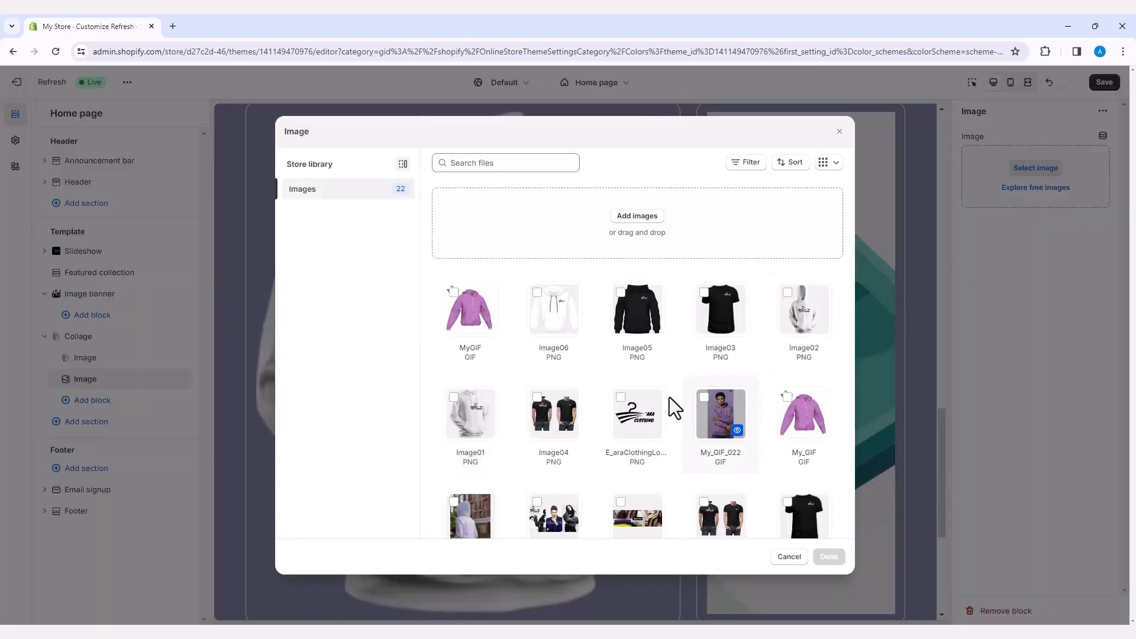
{"action": "left_click", "coordinate": [825, 557]}
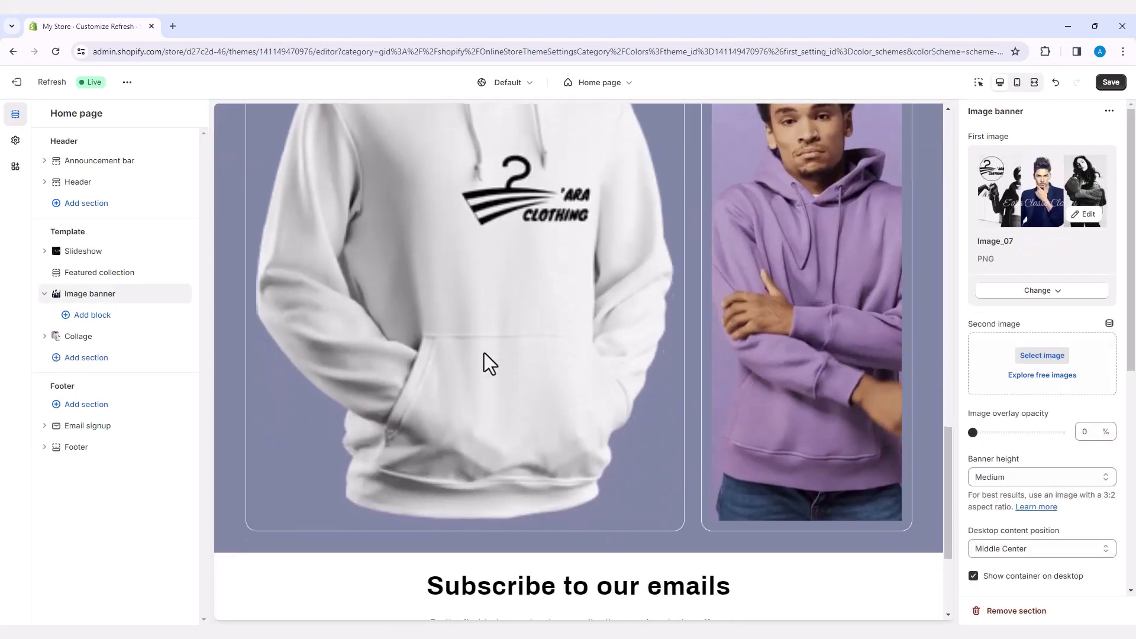
Step: Add an Image with text section to the home page below the Collage and use Image03 as its image
{"action": "scroll", "coordinate": [484, 353], "scroll_direction": "down", "scroll_amount": 3}
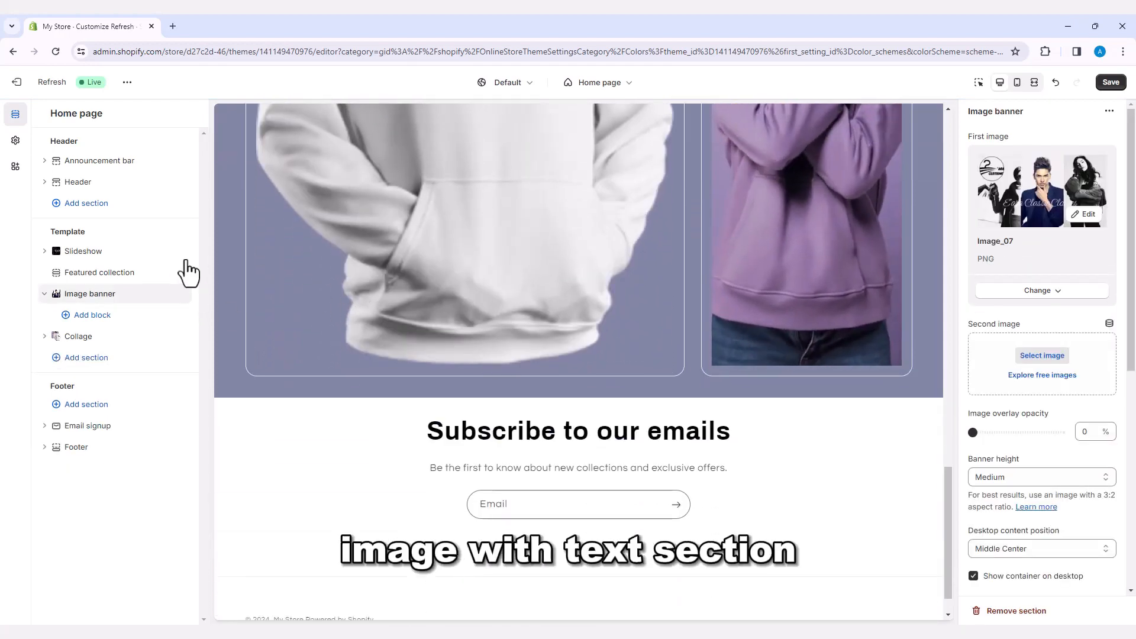
{"action": "left_click", "coordinate": [88, 358]}
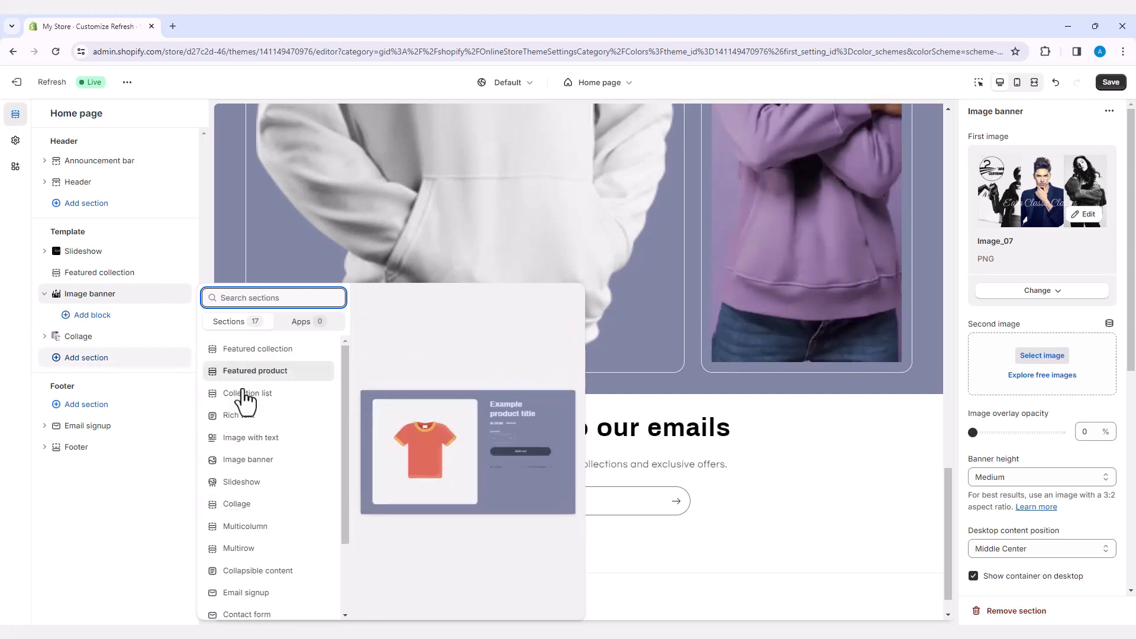
{"action": "left_click", "coordinate": [244, 439]}
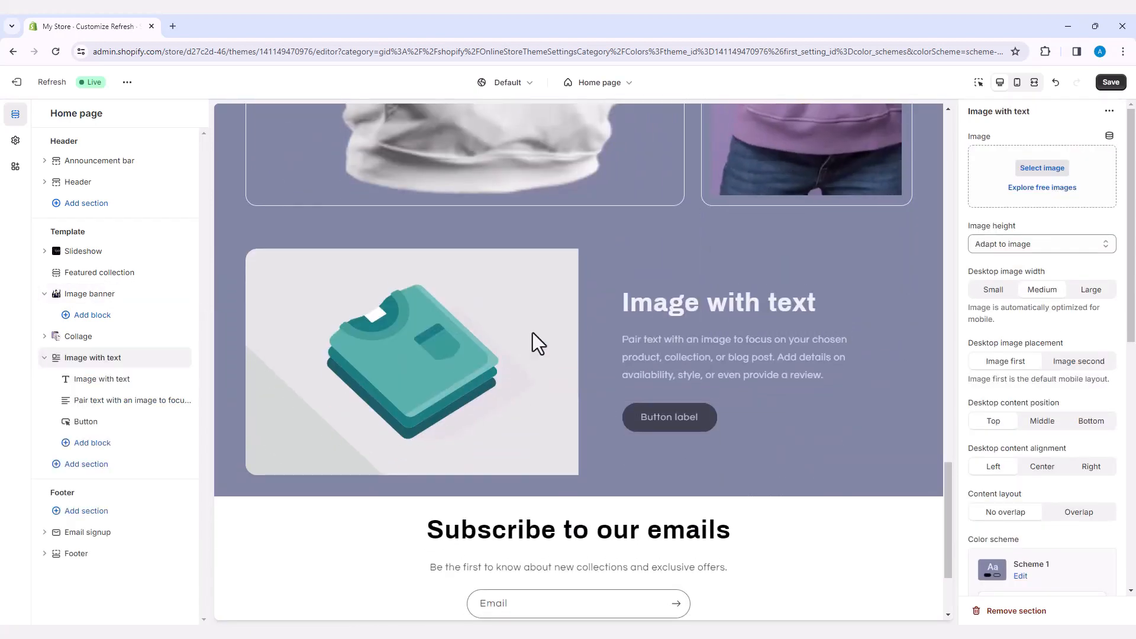
{"action": "left_click", "coordinate": [1047, 169]}
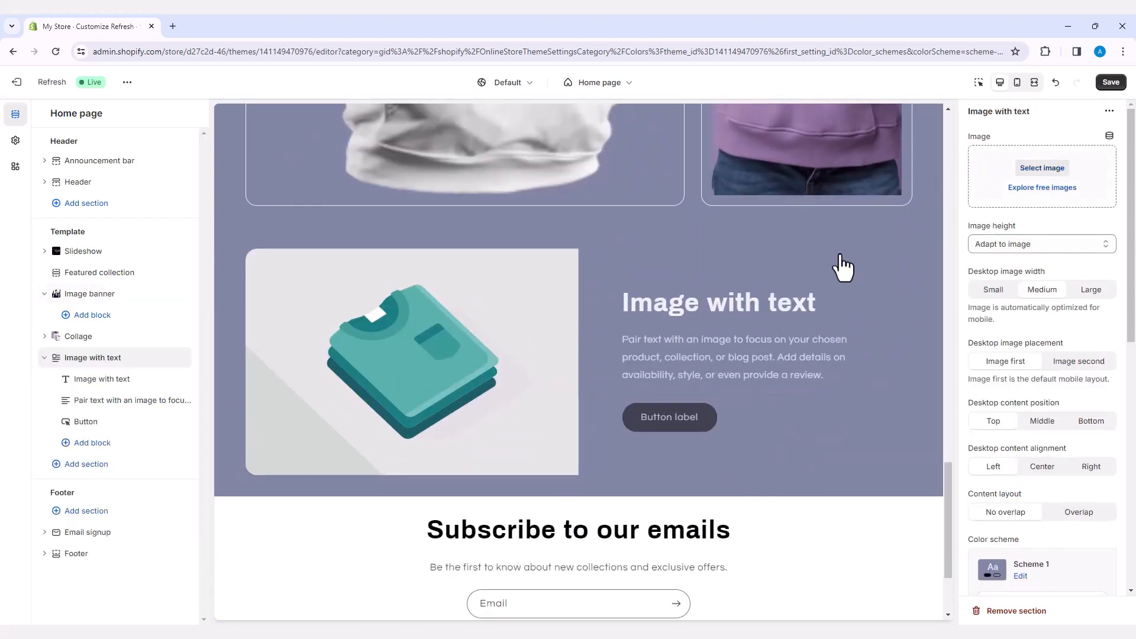
{"action": "left_click", "coordinate": [708, 299]}
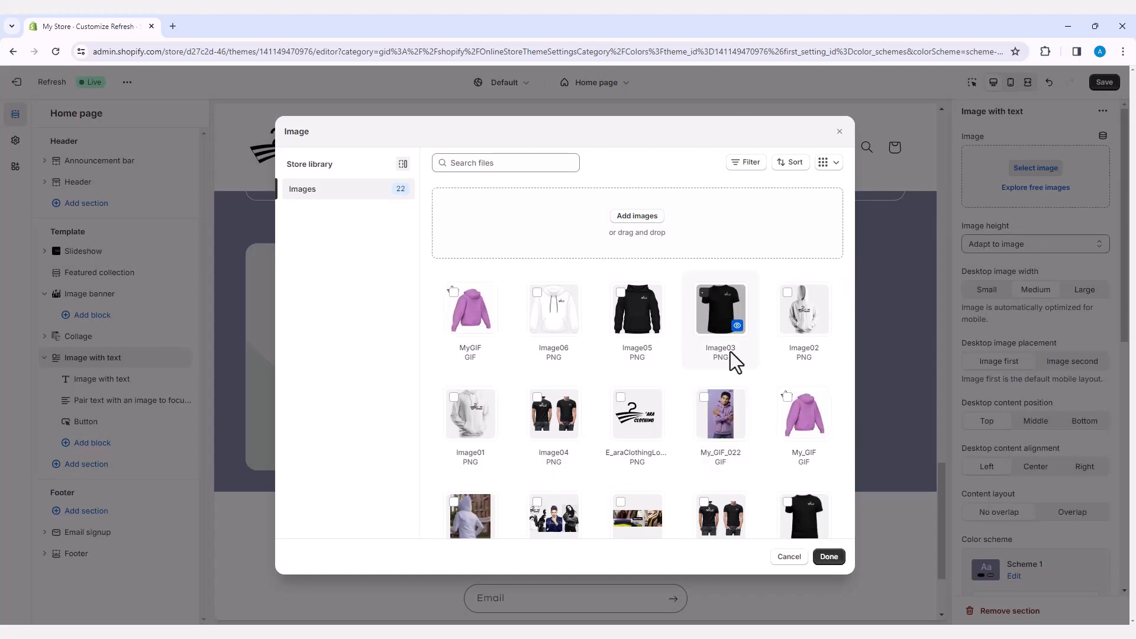
{"action": "left_click", "coordinate": [825, 561]}
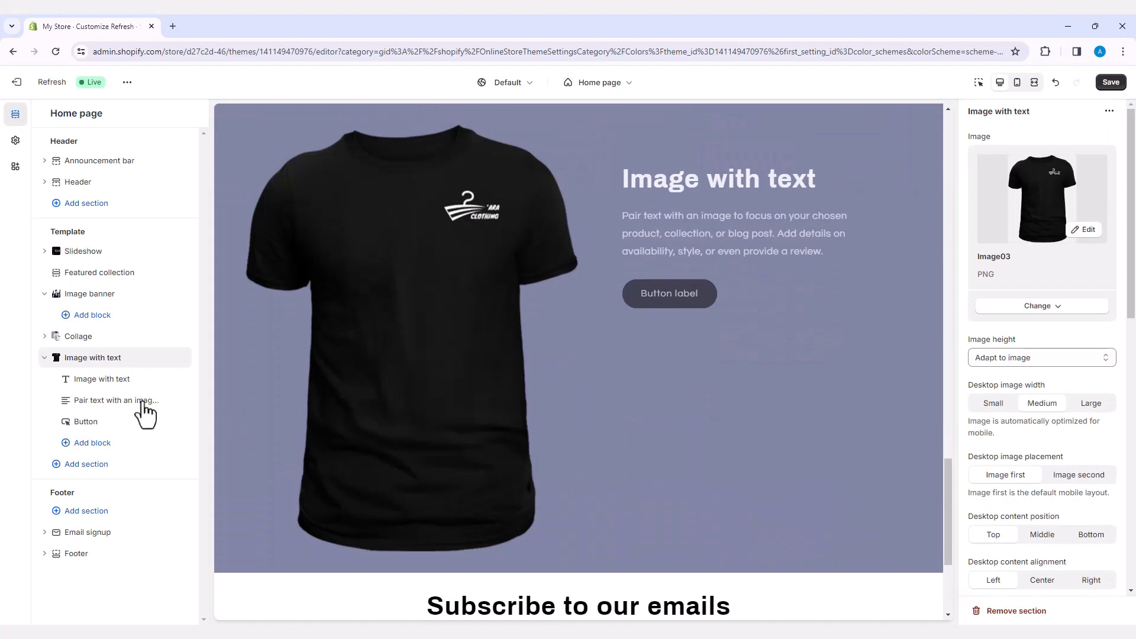
Step: Set the Image with text heading to "T-shirts:" and its text to "Crafted from soft and breathable fabric, featuring a range of designs and sizes."
{"action": "left_click", "coordinate": [116, 391]}
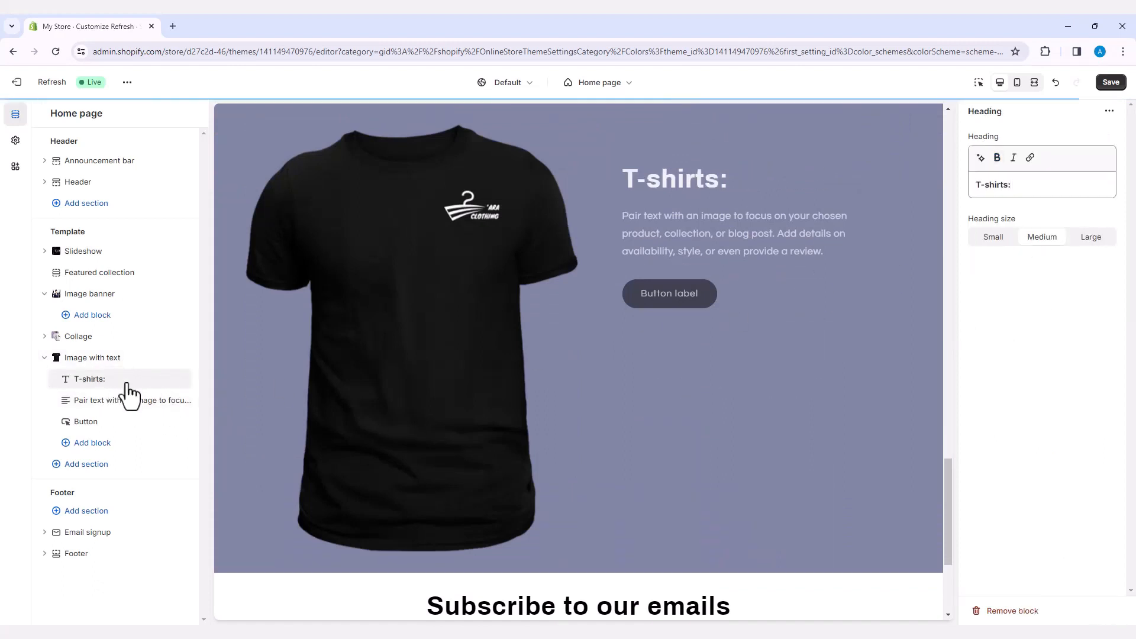
{"action": "left_click", "coordinate": [119, 404]}
{"action": "key", "text": "ctrl+a"}
{"action": "type", "text": "Crafted from soft and breathable fabric,featuring a range of designs and sizes."}
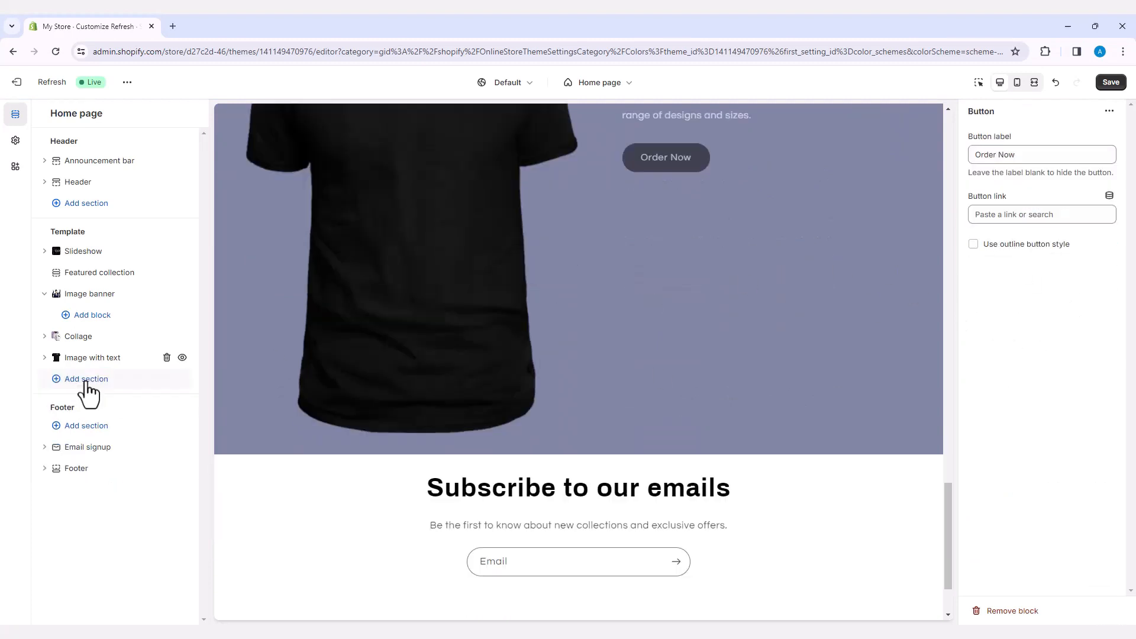
Step: Add a second Image banner section below the Image with text section and use Image_08 as its first image
{"action": "left_click", "coordinate": [87, 379]}
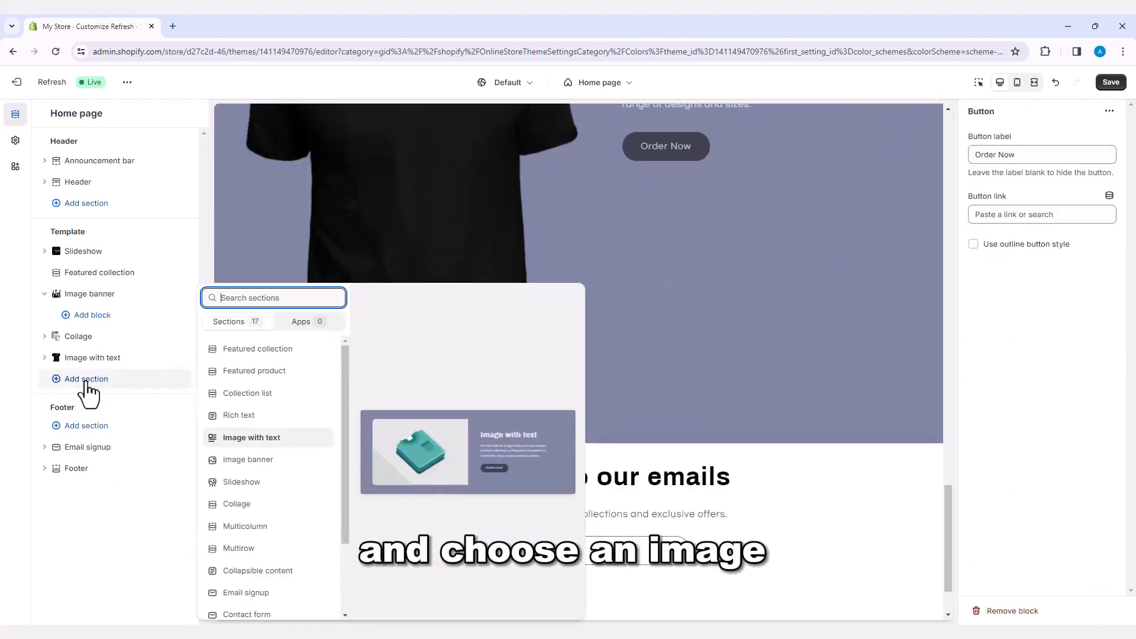
{"action": "left_click", "coordinate": [258, 461]}
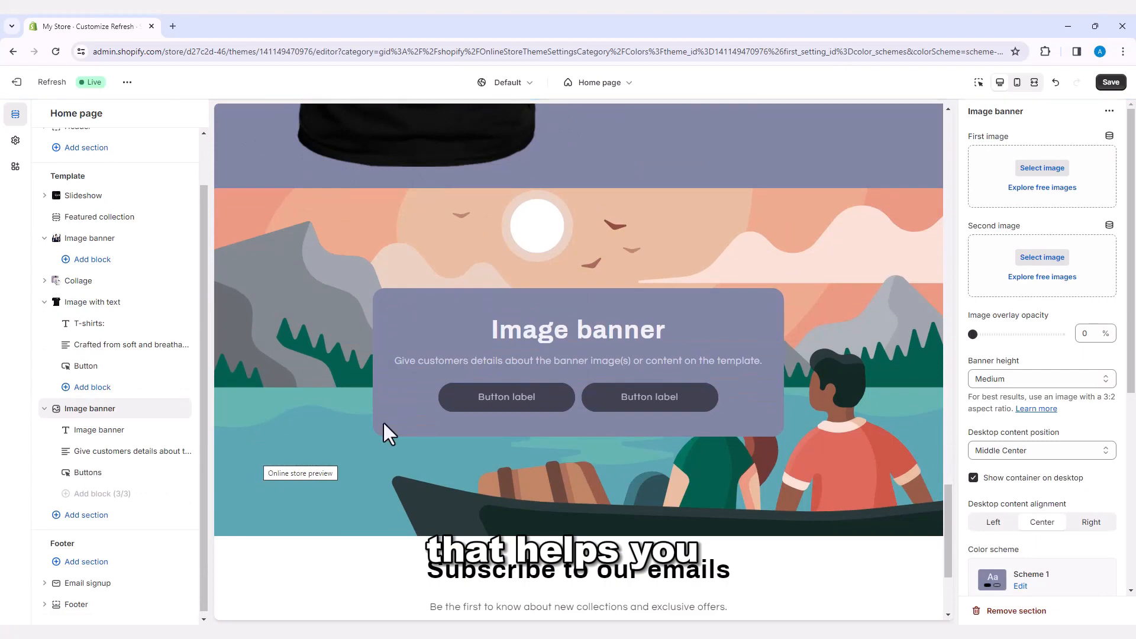
{"action": "left_click", "coordinate": [1032, 171]}
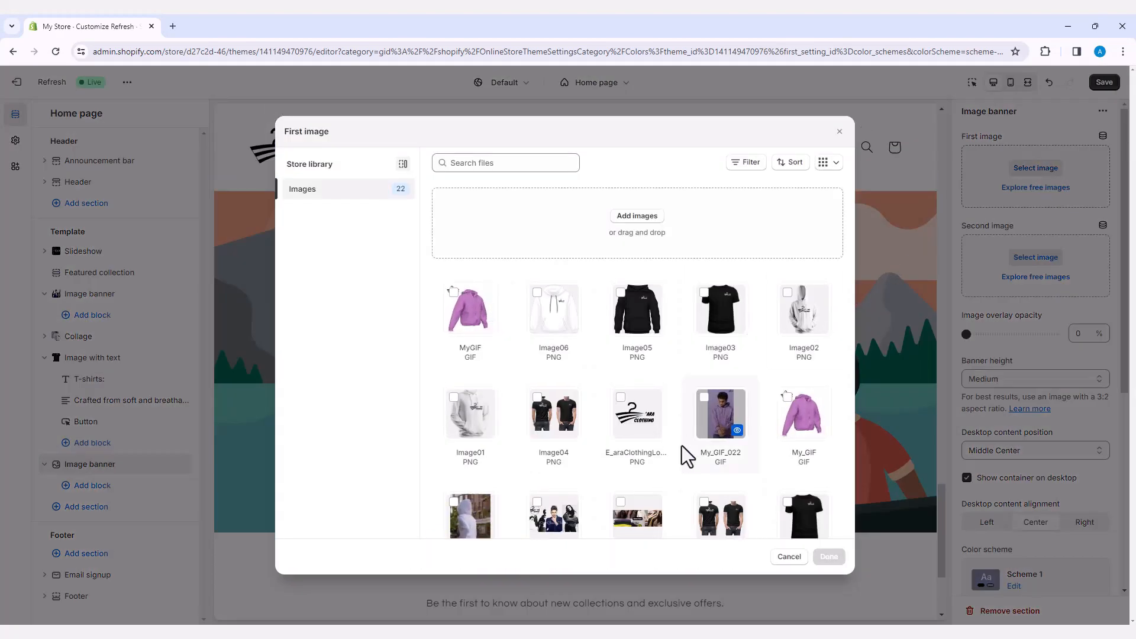
{"action": "left_click", "coordinate": [651, 529]}
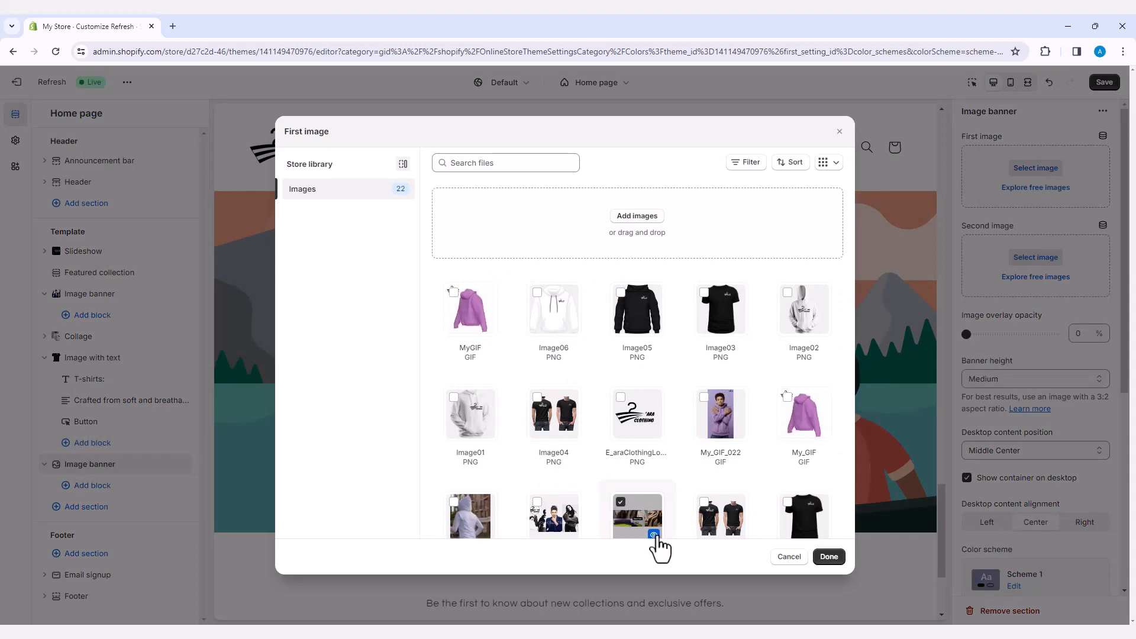
{"action": "left_click", "coordinate": [832, 559]}
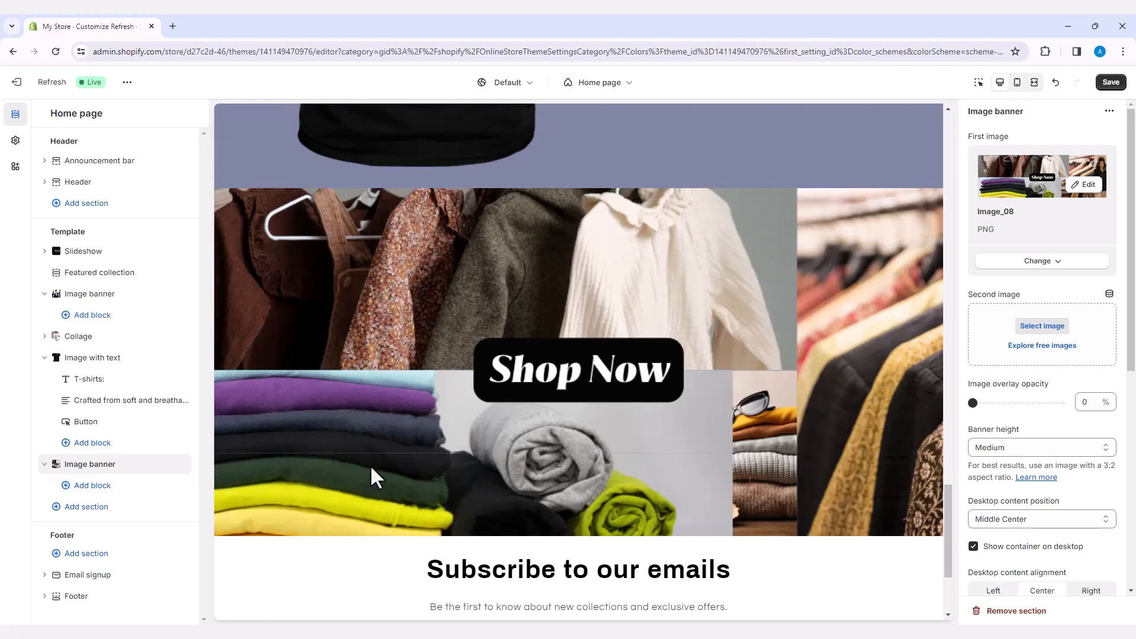
Step: Add a Rich text section below the second image banner and set its heading to "About Our Brand"
{"action": "scroll", "coordinate": [459, 442], "scroll_direction": "down", "scroll_amount": 3}
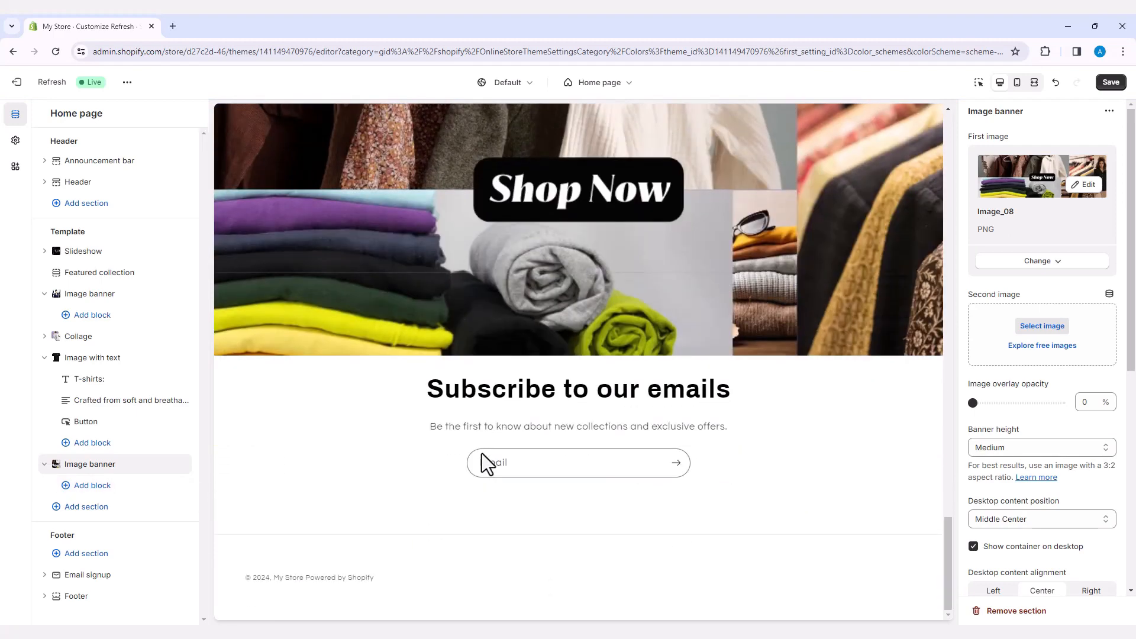
{"action": "left_click", "coordinate": [87, 422]}
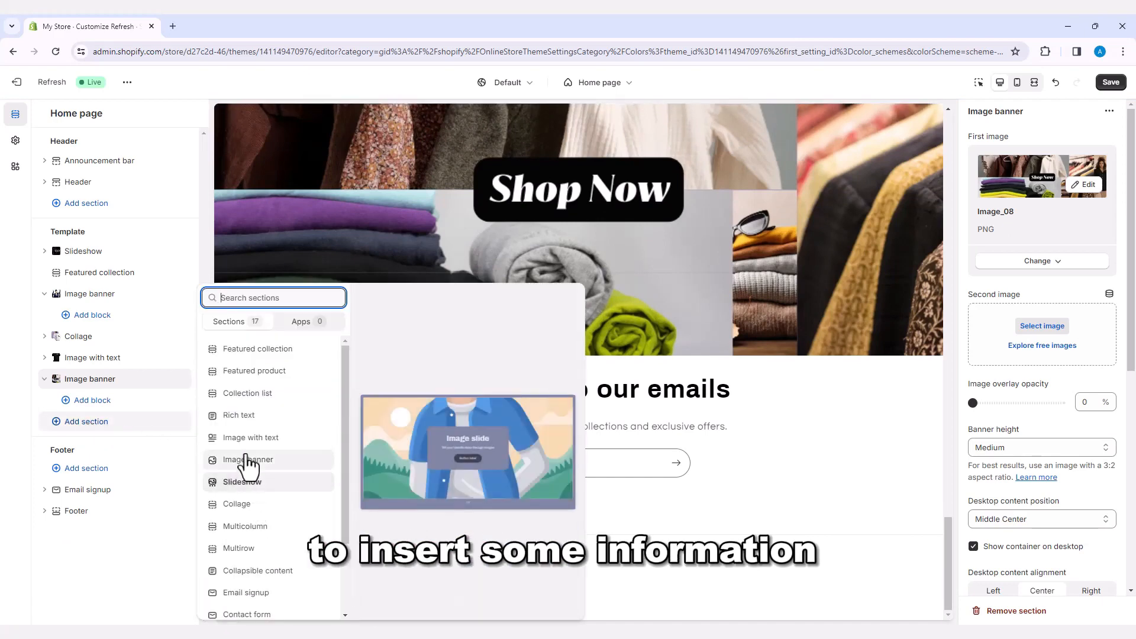
{"action": "left_click", "coordinate": [250, 420]}
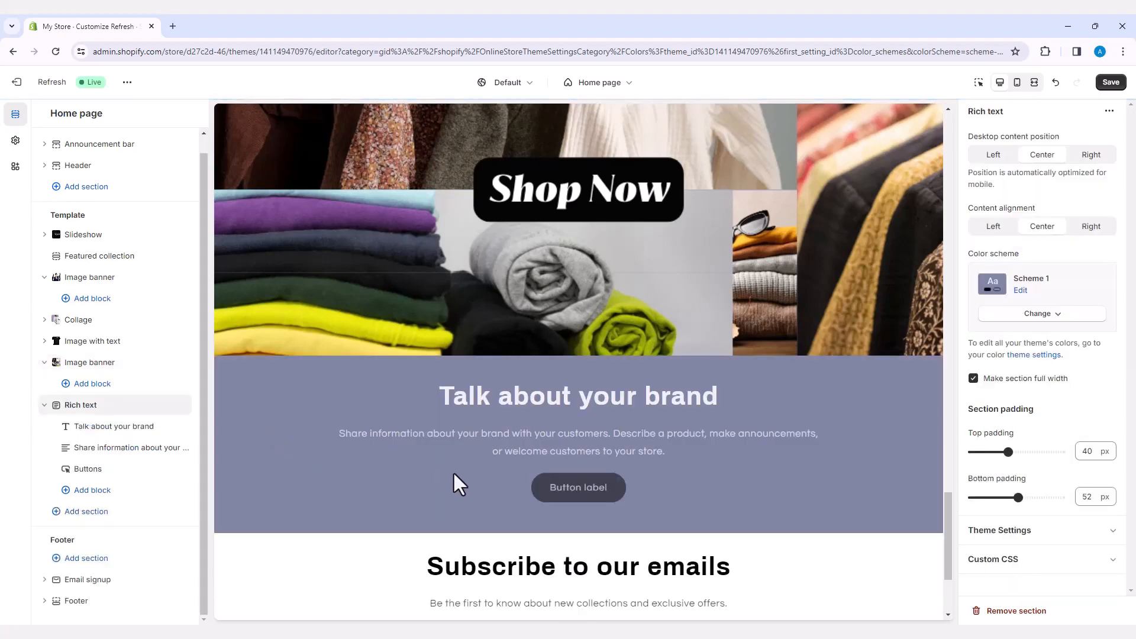
{"action": "left_click", "coordinate": [124, 435]}
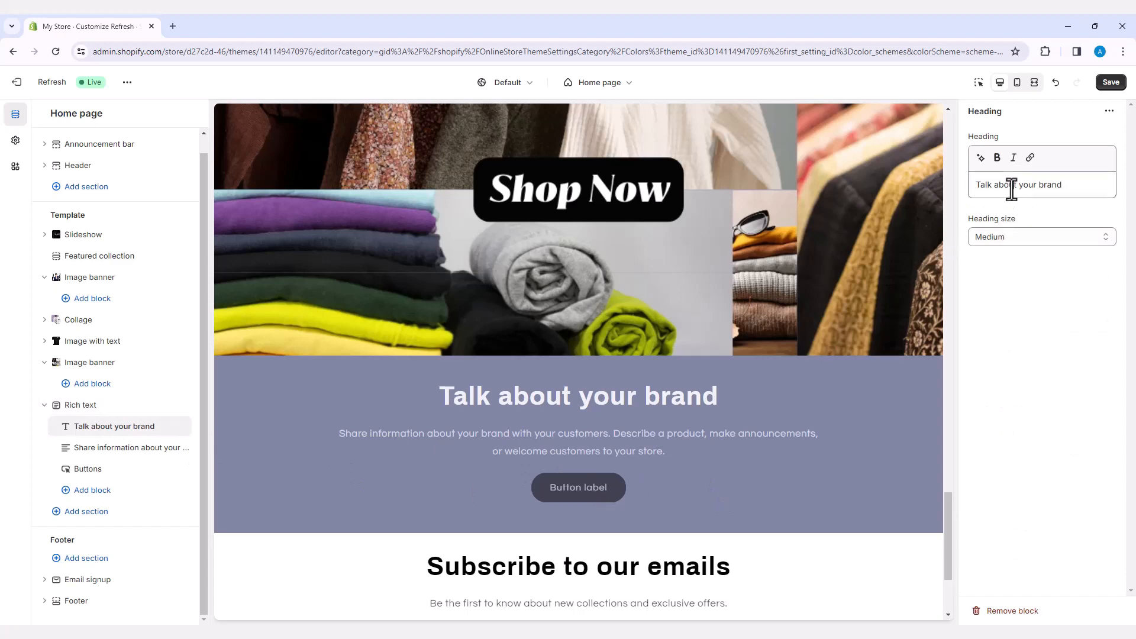
{"action": "type", "text": "About Our BrandE'ara Clothing, where style meets comfort in every stitch.Elevate your wardrobe with our premium collection of fashion-forward appareldesigned to inspire confidence and sophistication."}
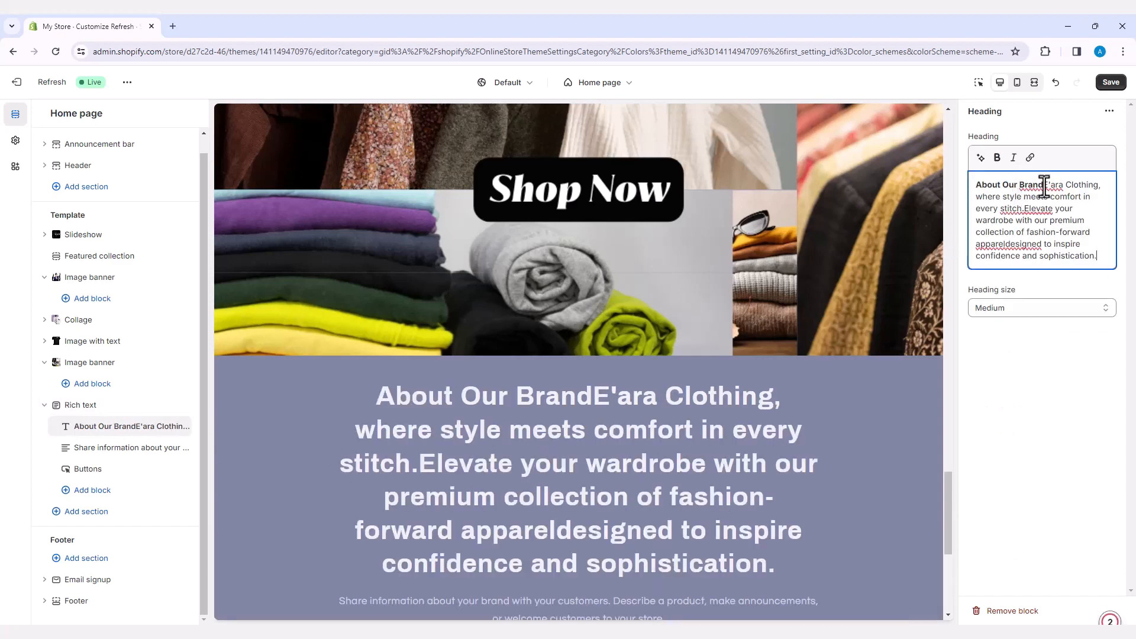
{"action": "left_click_drag", "start_coordinate": [1044, 187], "coordinate": [1078, 271]}
{"action": "key", "text": "BackSpace"}
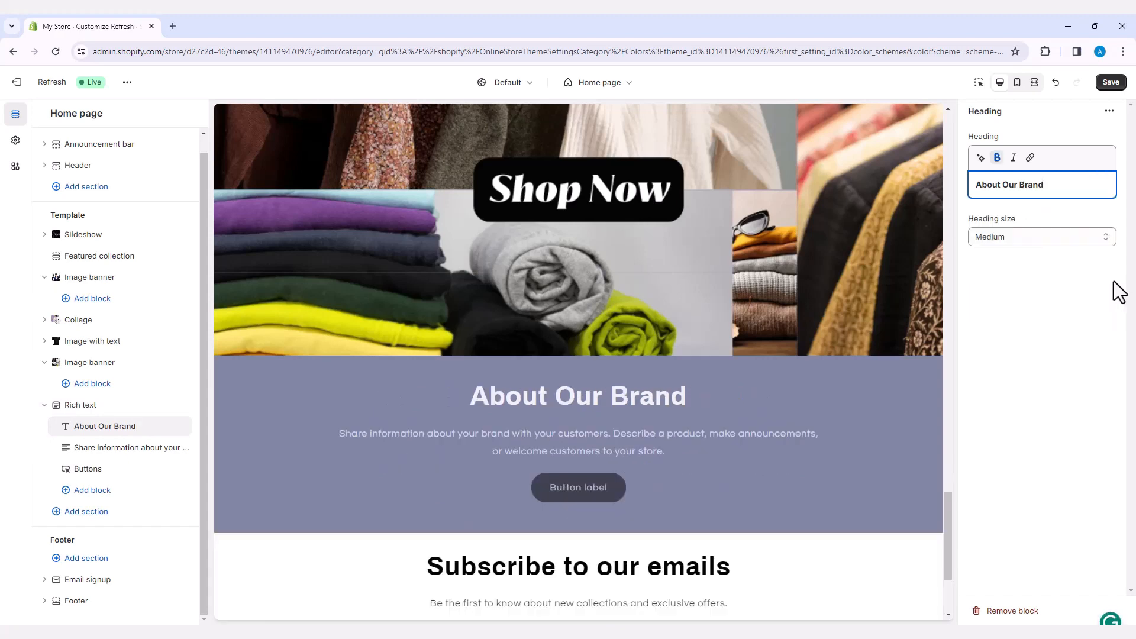
Step: Replace the Rich text description with the "E'ara Clothing, where style meets comfort in every stitch" blurb and label the first button "Read More"
{"action": "left_click", "coordinate": [145, 451]}
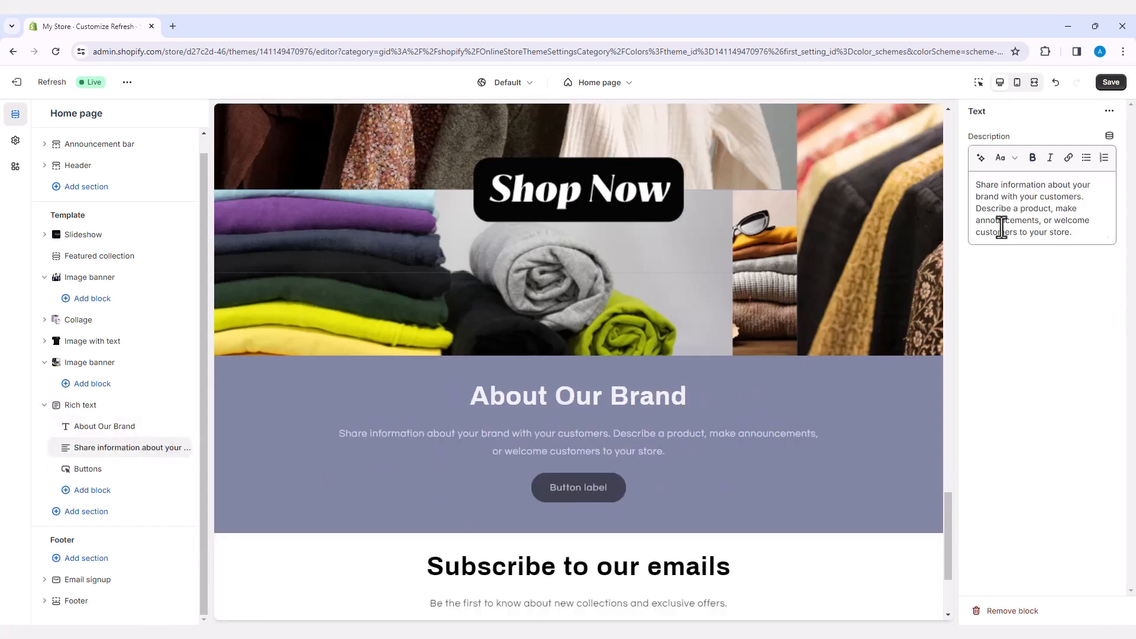
{"action": "key", "text": "ctrl+a"}
{"action": "type", "text": "E'ara Clothing, where style meets comfort in every stitch. Elevate your wardrobe with our premium collection of fashion-forward apparel designed to inspire confidence and sophistication."}
{"action": "left_click", "coordinate": [87, 468]}
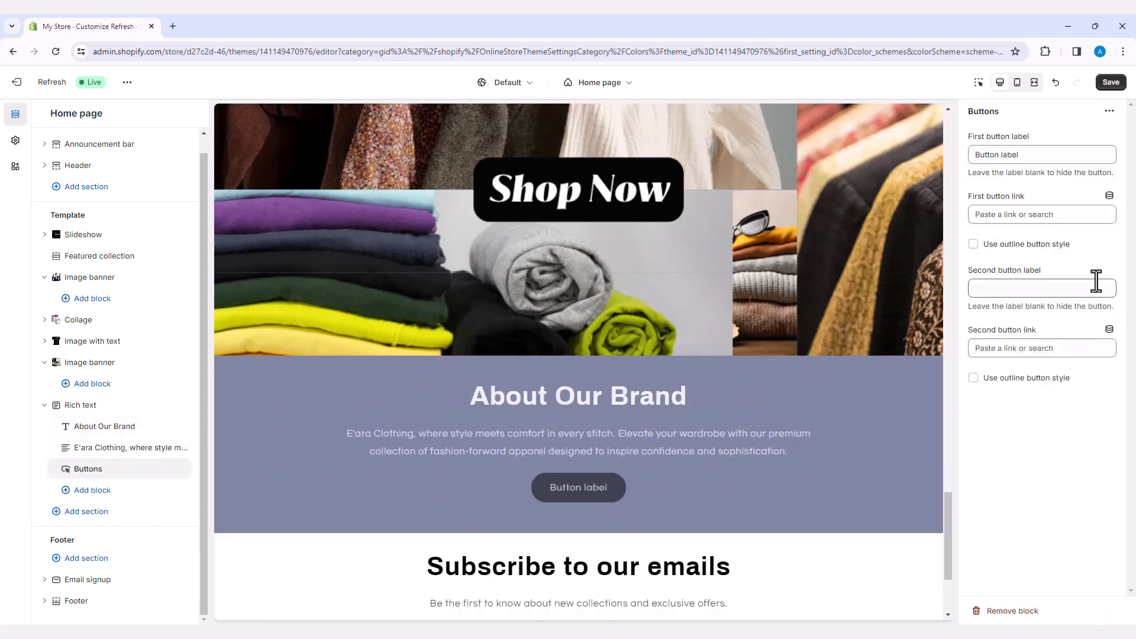
{"action": "triple_click", "coordinate": [1016, 154]}
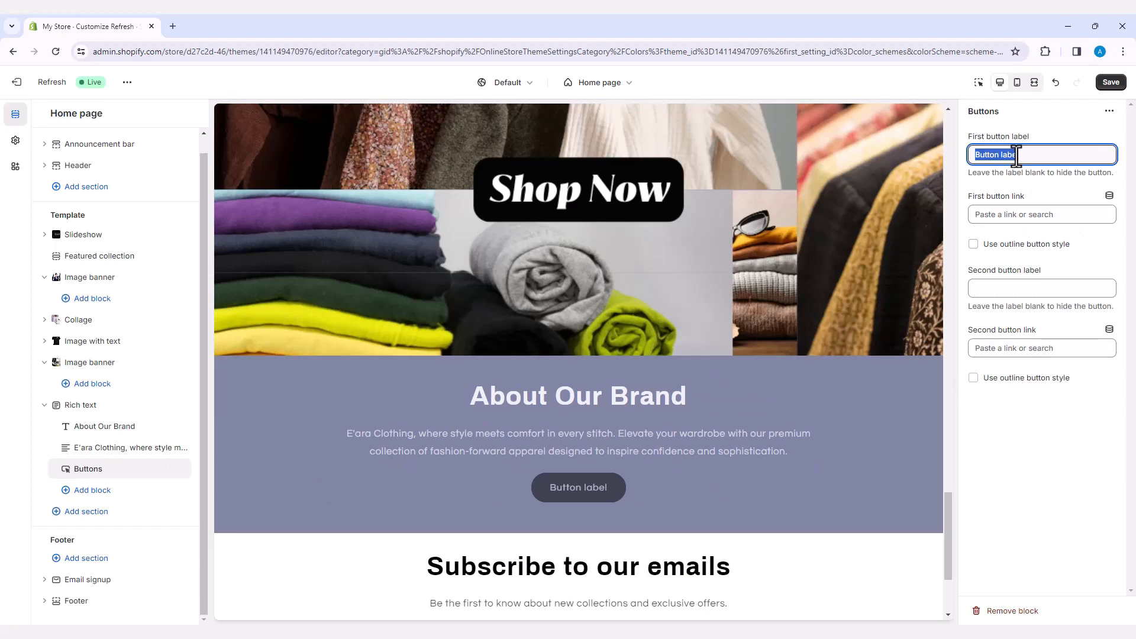
{"action": "type", "text": "Read More"}
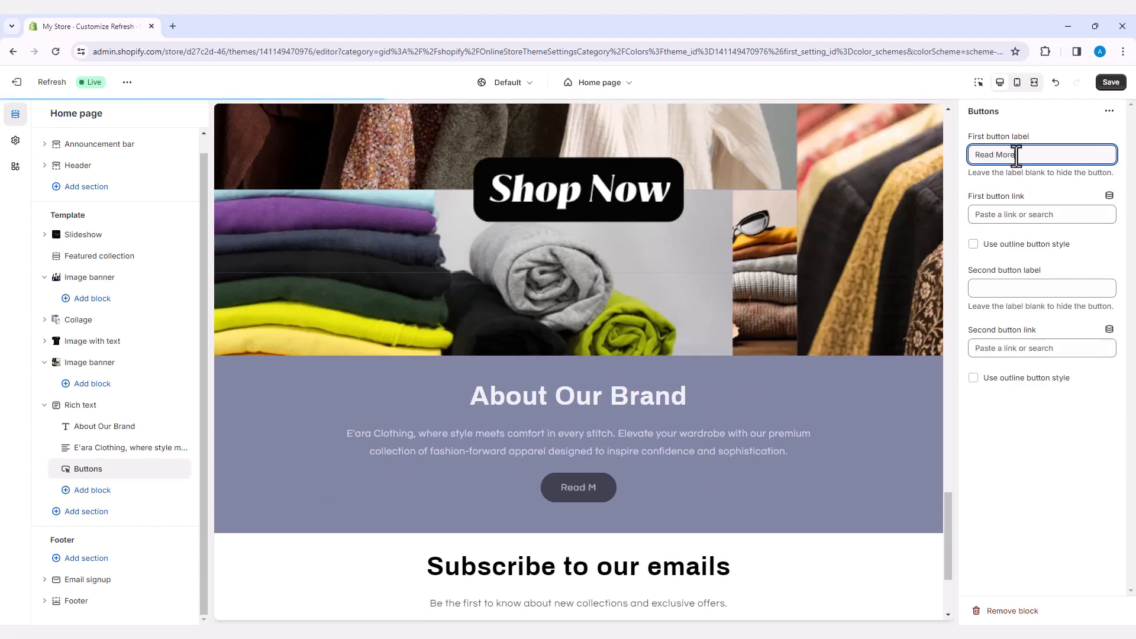
{"action": "left_click", "coordinate": [1049, 439]}
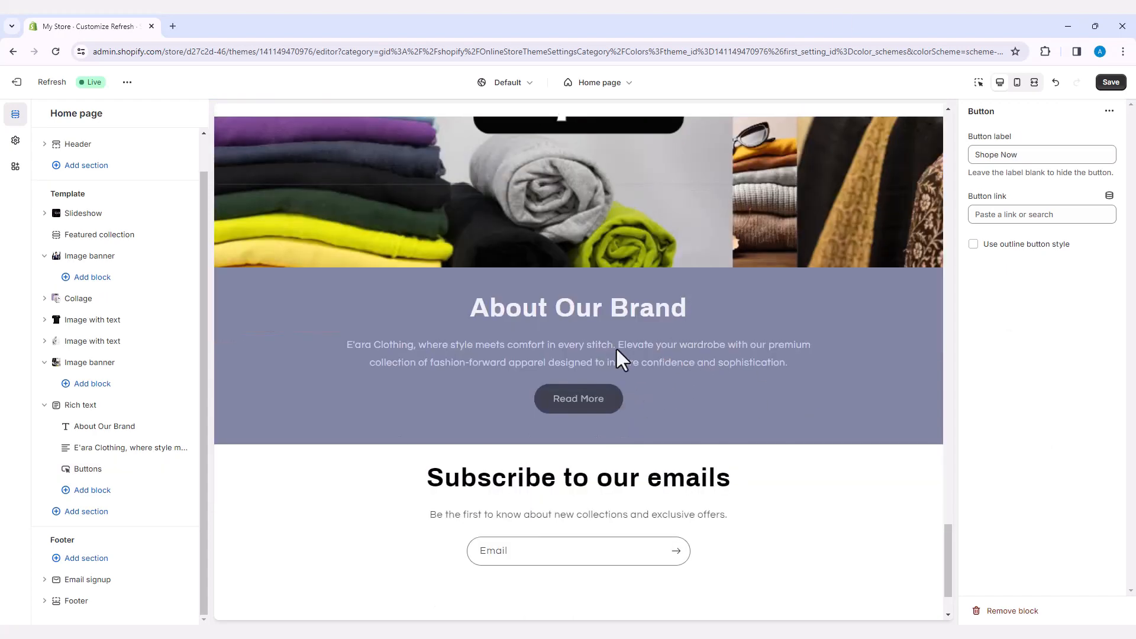
Step: Add a second Rich text section below the About Our Brand section and set its color scheme to Scheme 2
{"action": "scroll", "coordinate": [616, 349], "scroll_direction": "up", "scroll_amount": 10}
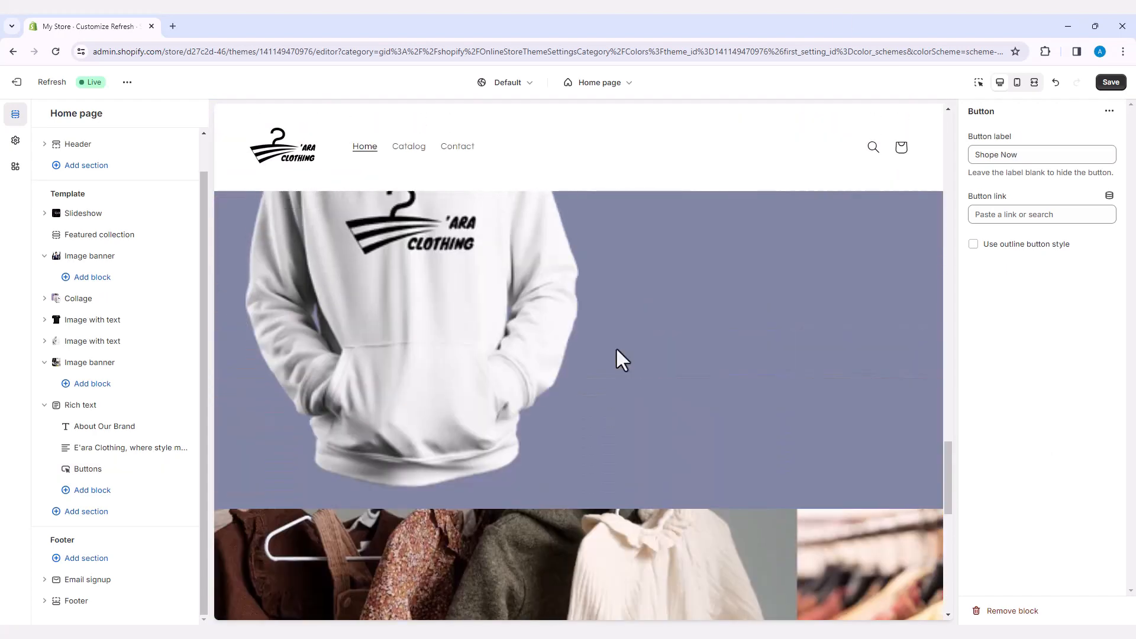
{"action": "scroll", "coordinate": [617, 349], "scroll_direction": "up", "scroll_amount": 10}
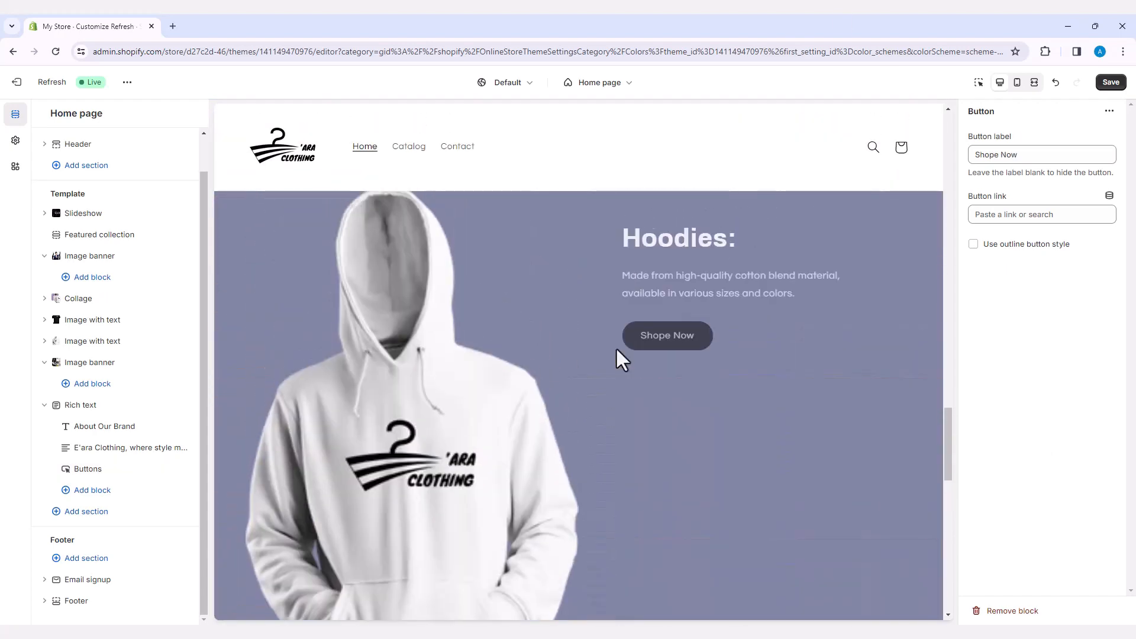
{"action": "scroll", "coordinate": [615, 347], "scroll_direction": "up", "scroll_amount": 10}
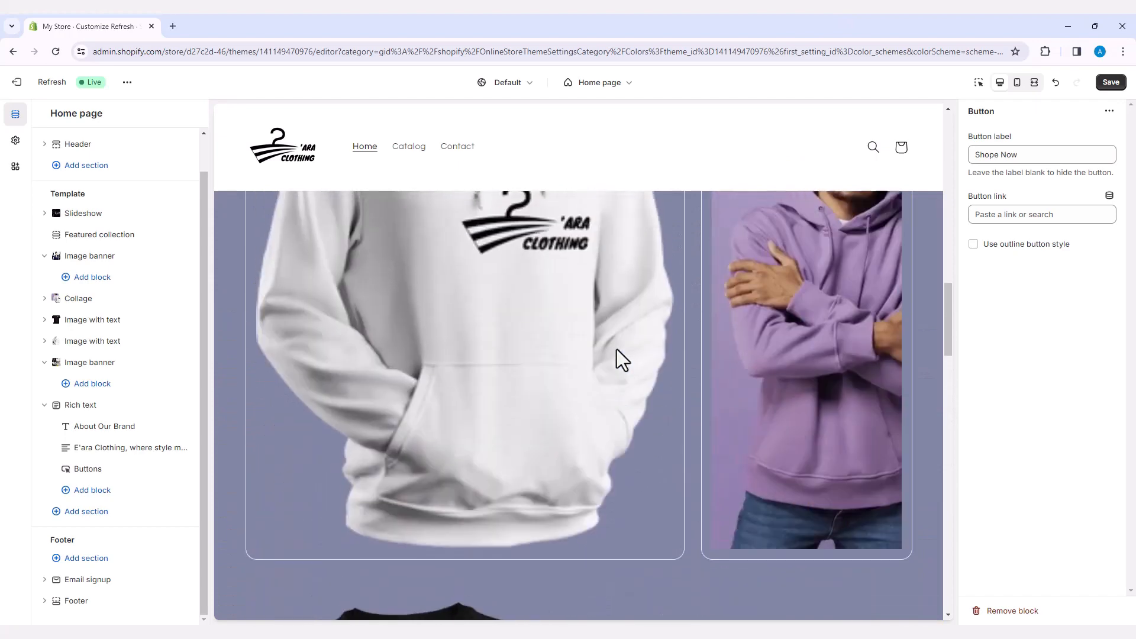
{"action": "scroll", "coordinate": [616, 347], "scroll_direction": "up", "scroll_amount": 10}
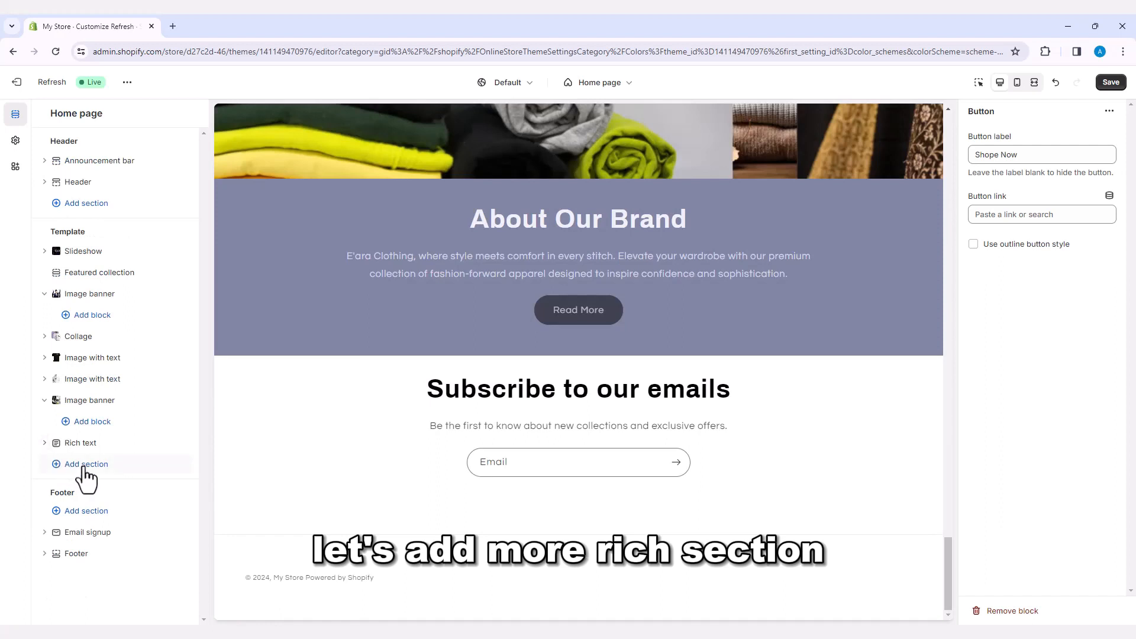
{"action": "left_click", "coordinate": [86, 465]}
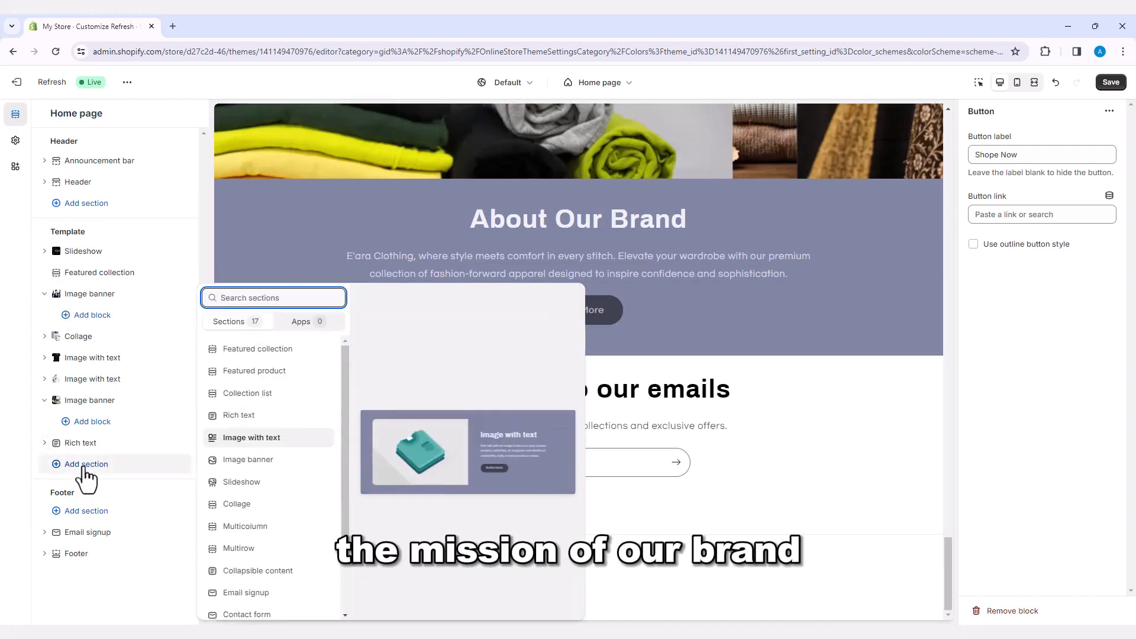
{"action": "left_click", "coordinate": [254, 392]}
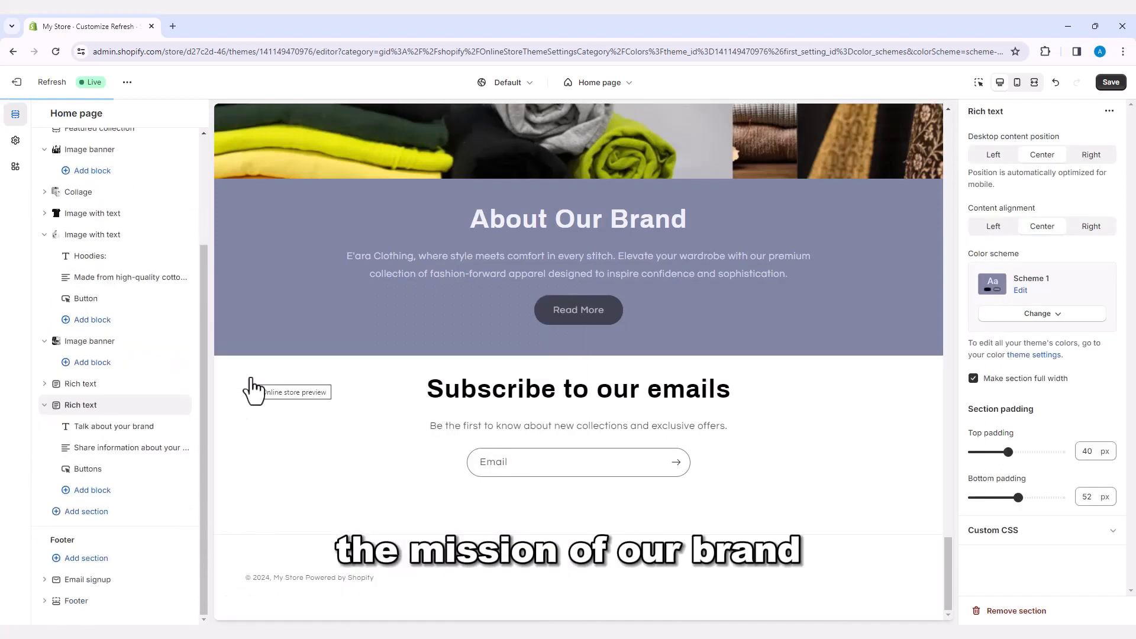
{"action": "left_click", "coordinate": [1059, 315]}
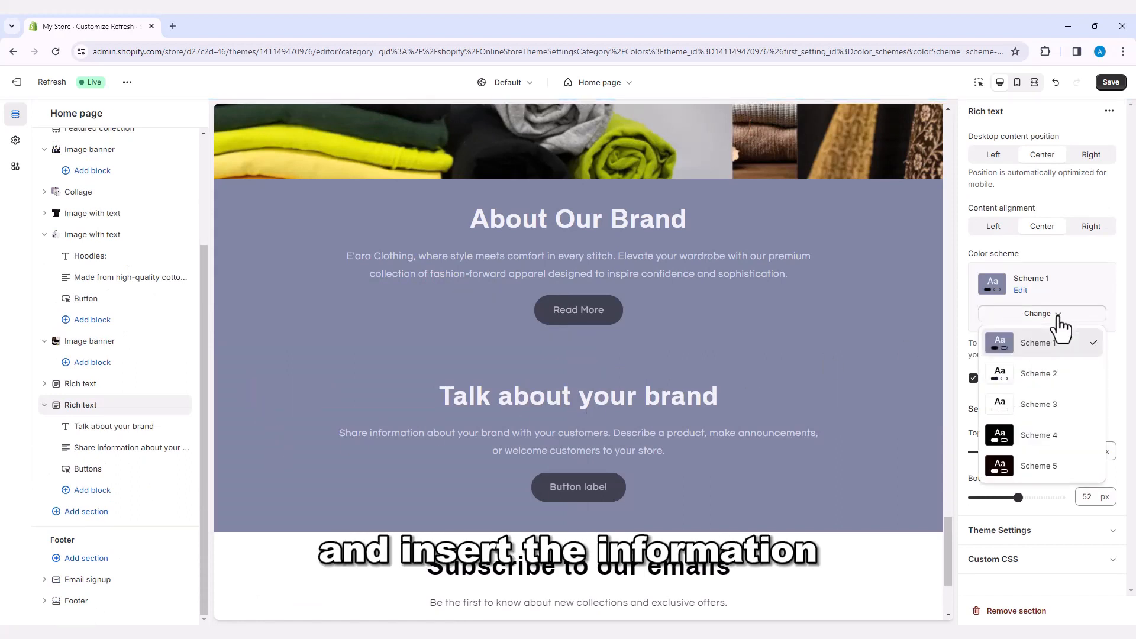
{"action": "left_click", "coordinate": [1043, 378]}
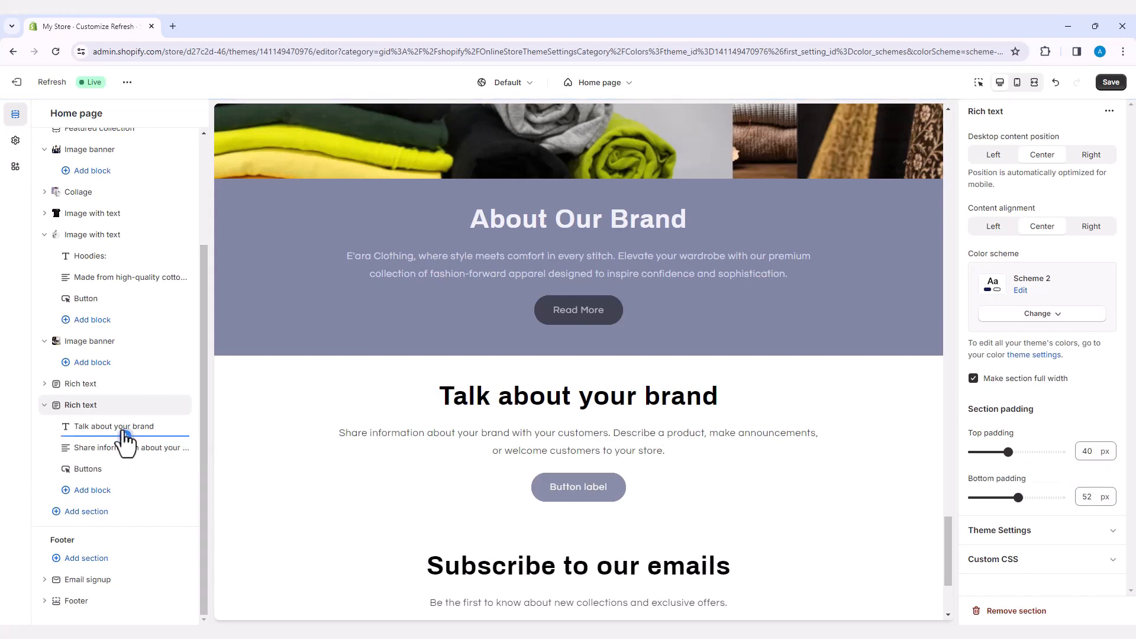
Step: Replace the "Talk about your brand" heading in the second Rich text section with "Mission"
{"action": "left_click", "coordinate": [96, 427]}
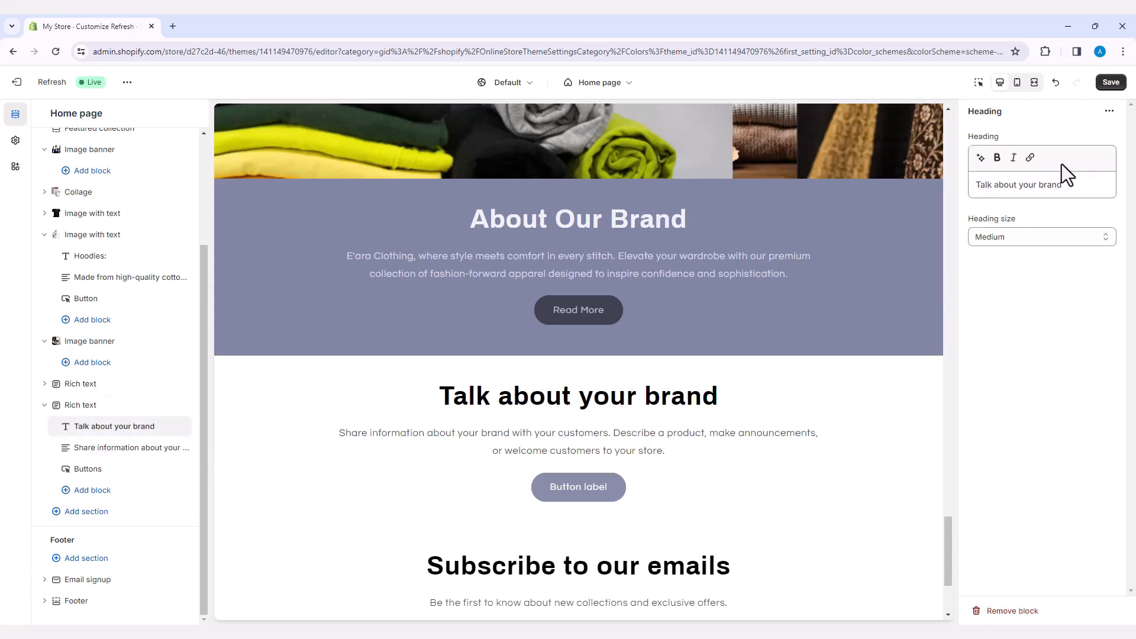
{"action": "triple_click", "coordinate": [1064, 189]}
{"action": "key", "text": "ctrl+v"}
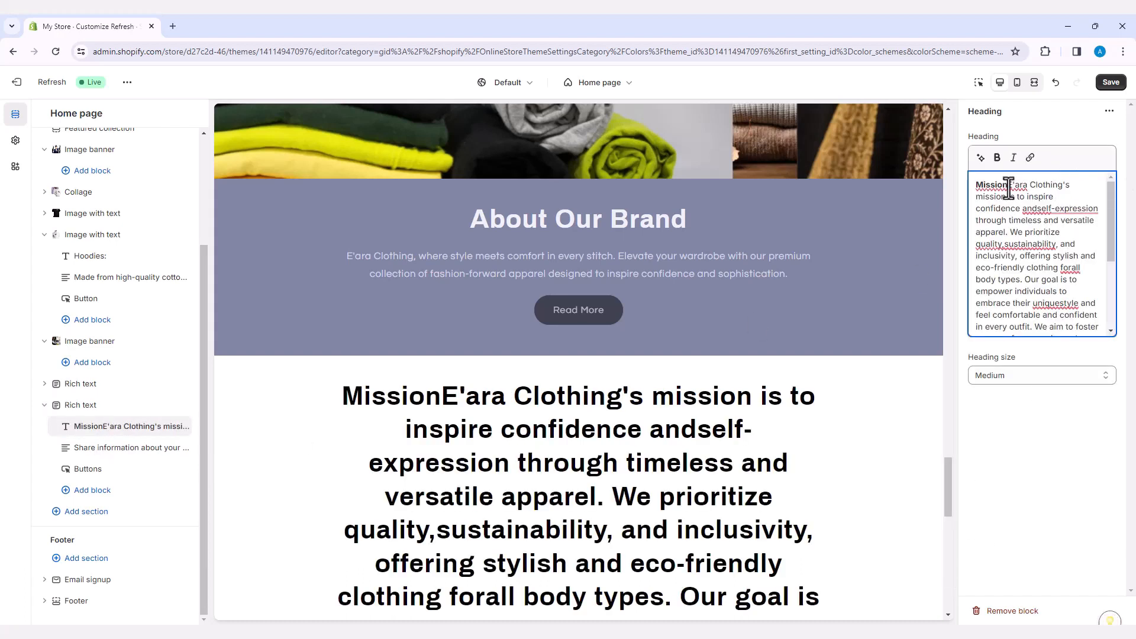
{"action": "left_click_drag", "start_coordinate": [1009, 188], "coordinate": [1101, 346]}
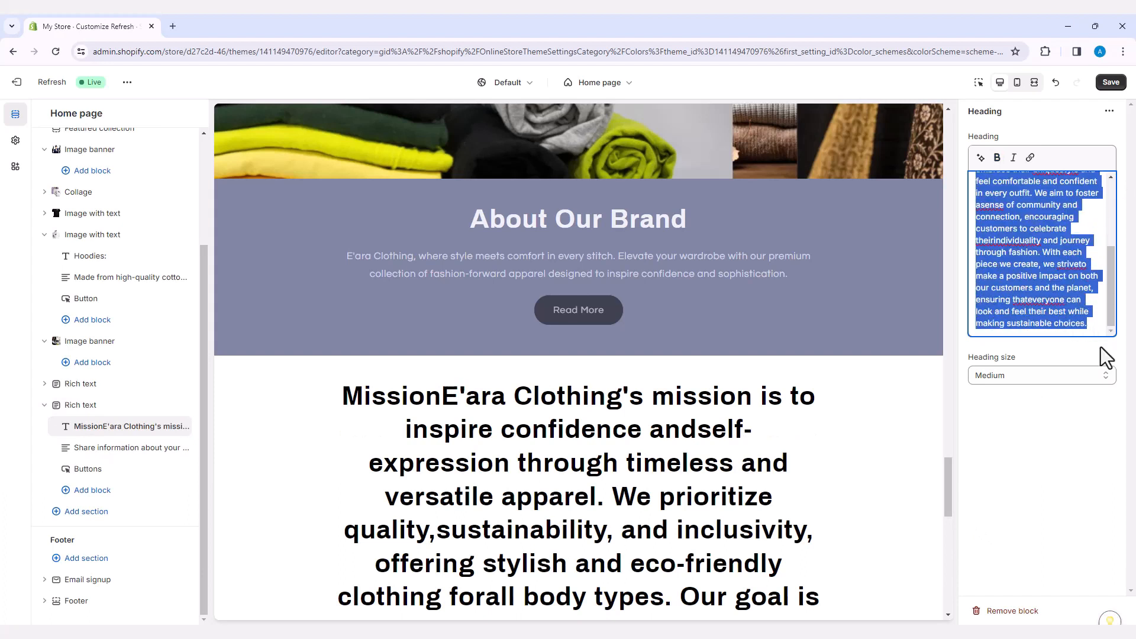
{"action": "key", "text": "BackSpace"}
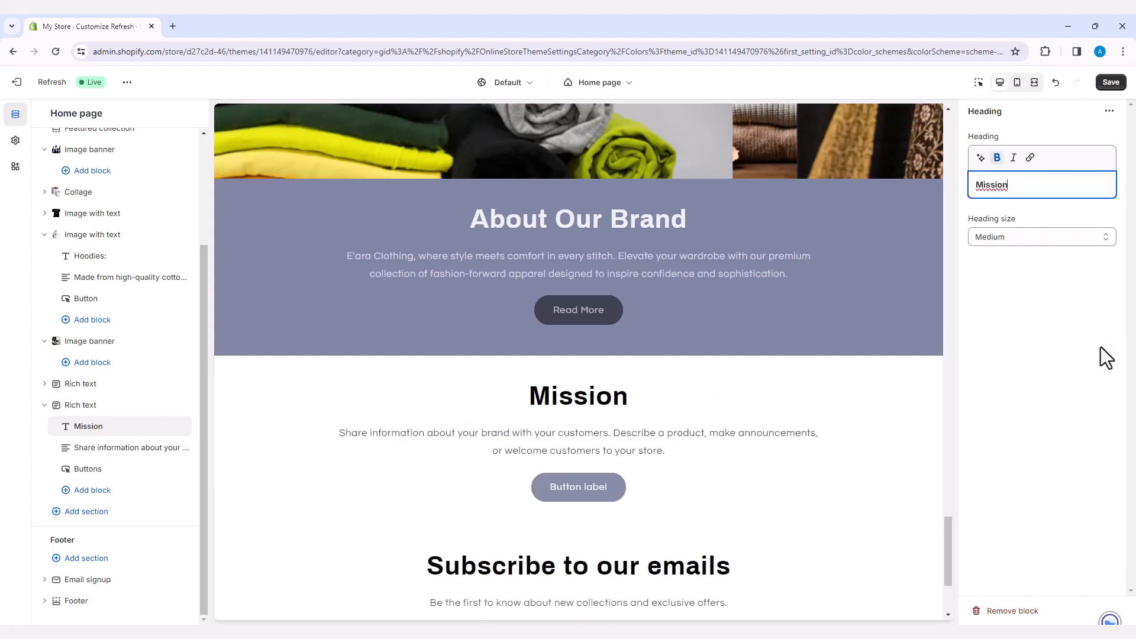
{"action": "left_click", "coordinate": [1012, 308]}
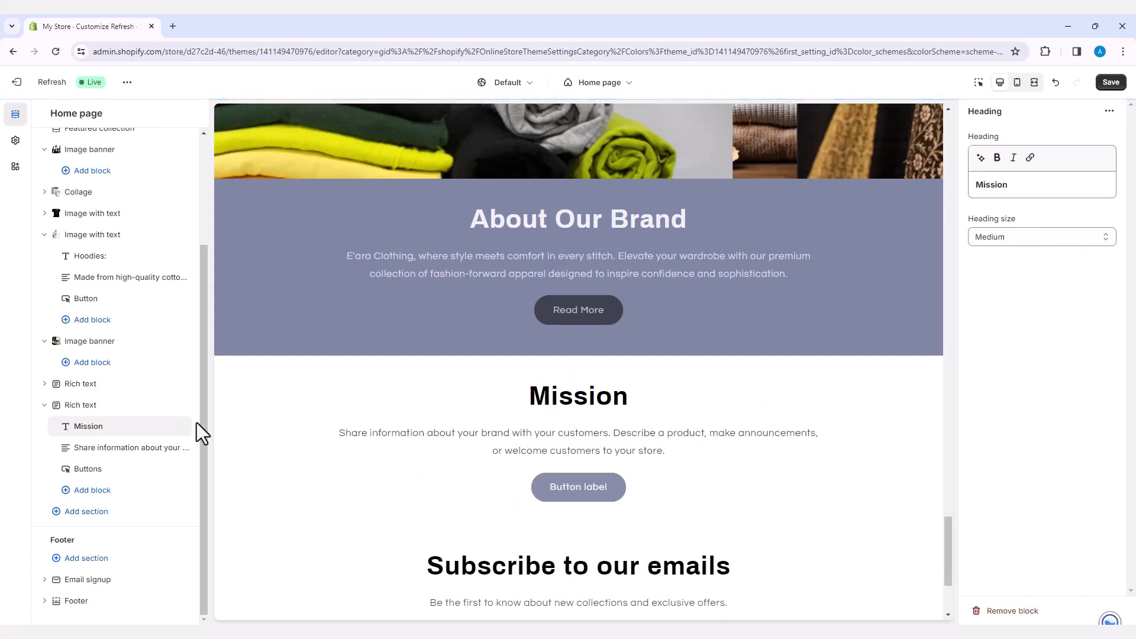
Step: Replace the Mission section's placeholder description with the "E'ara Clothing's mission is to inspire confidence and self-expression" statement
{"action": "left_click", "coordinate": [128, 448]}
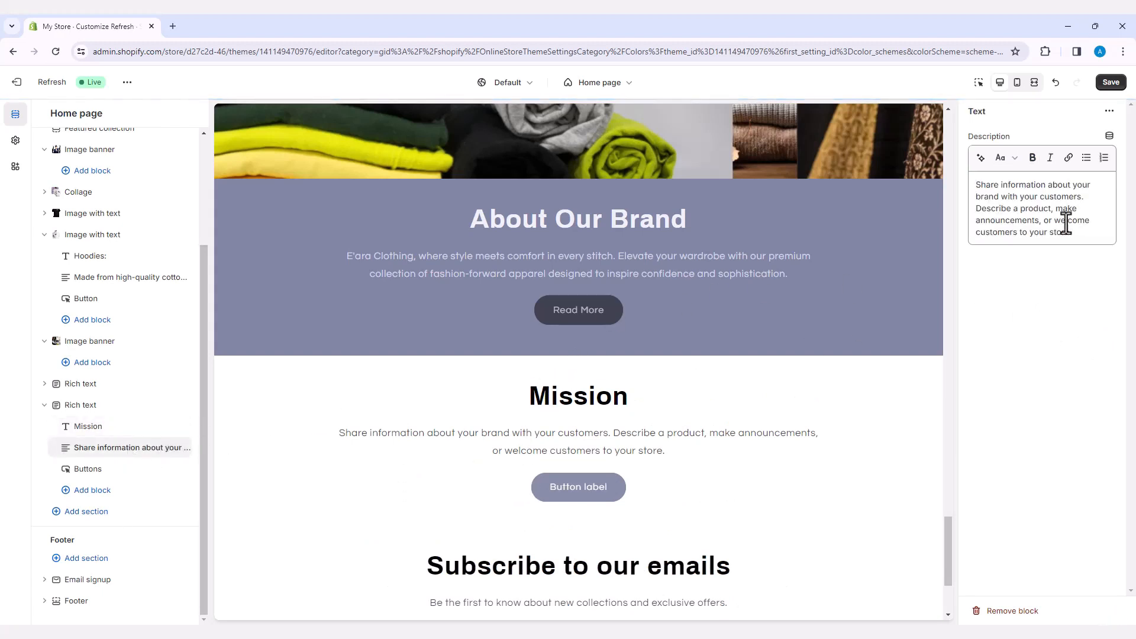
{"action": "key", "text": "ctrl+a"}
{"action": "type", "text": "E'ara Clothing's mission is to inspire confidence and self-expression through timeless and versatile apparel. We prioritize quality, sustainability, and inclusivity, offering stylish and eco-friendly clothing for all body types. Our goal is to empower individuals to embrace their unique style and feel comfortable and confident in every outfit. We aim to foster a sense of community and connection, encouraging customers to celebrate their individuality and journey through fashion. With each piece we create, we strive to make a positive impact on both our customers and the planet, ensuring that everyone can look and feel their best while making sustainable choices."}
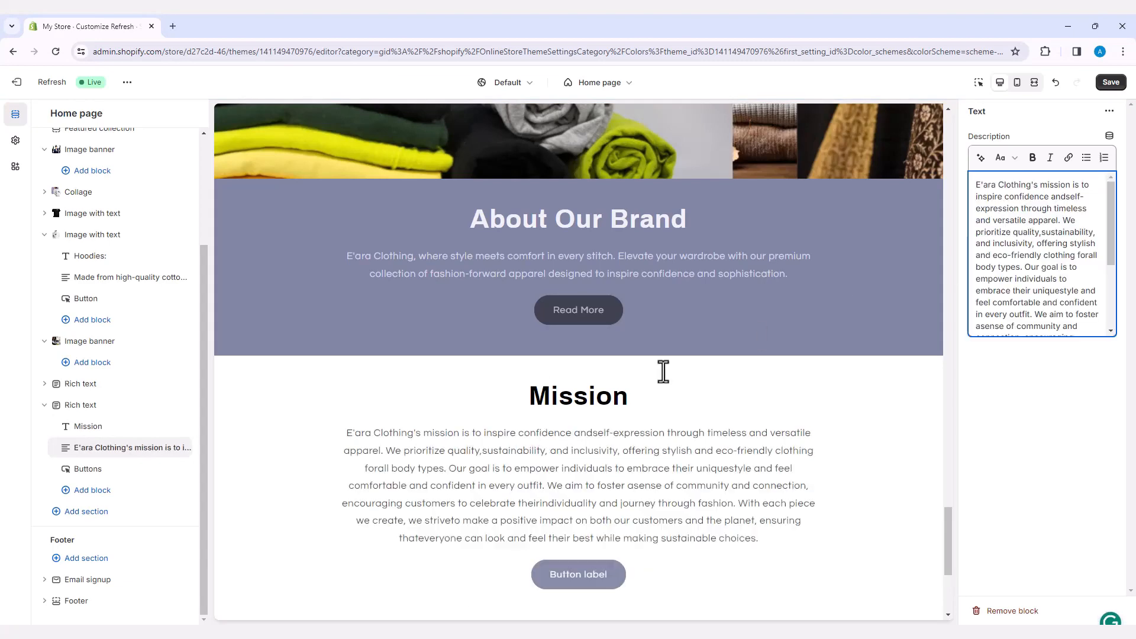
Step: Set the footer Email signup section's color scheme to Scheme 4 and save the theme changes
{"action": "left_click", "coordinate": [88, 583]}
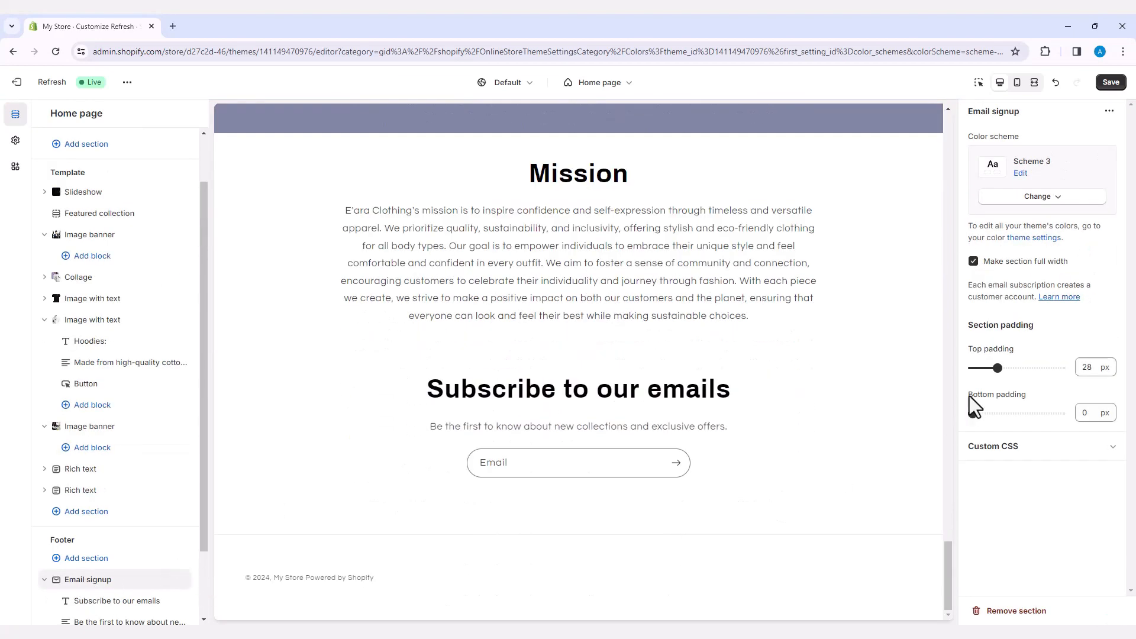
{"action": "left_click", "coordinate": [1059, 201]}
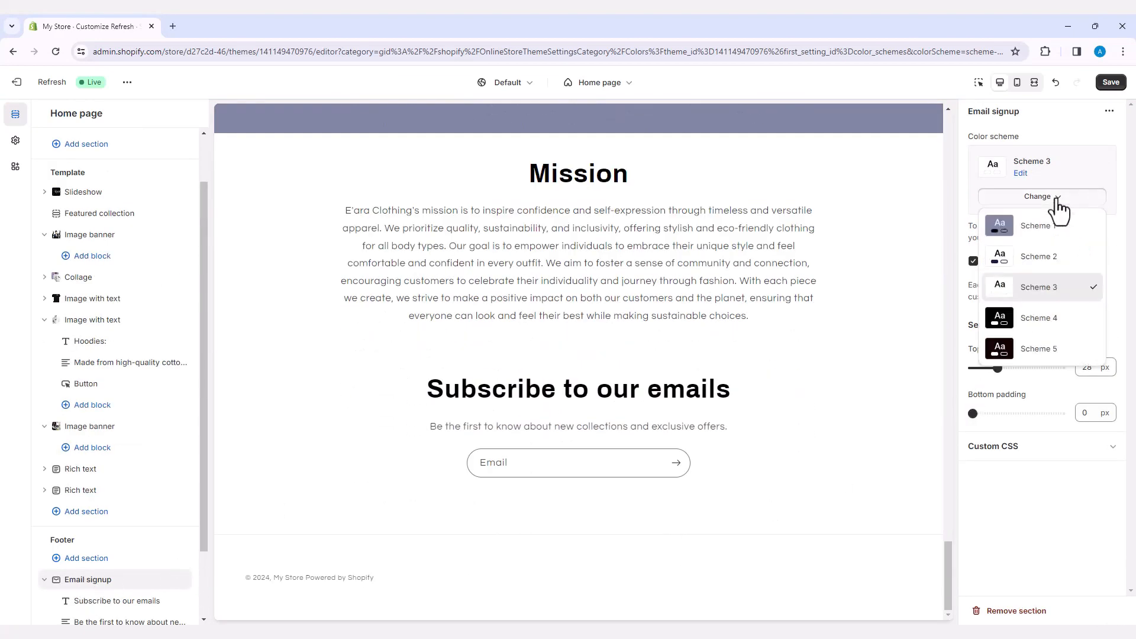
{"action": "left_click", "coordinate": [1047, 323]}
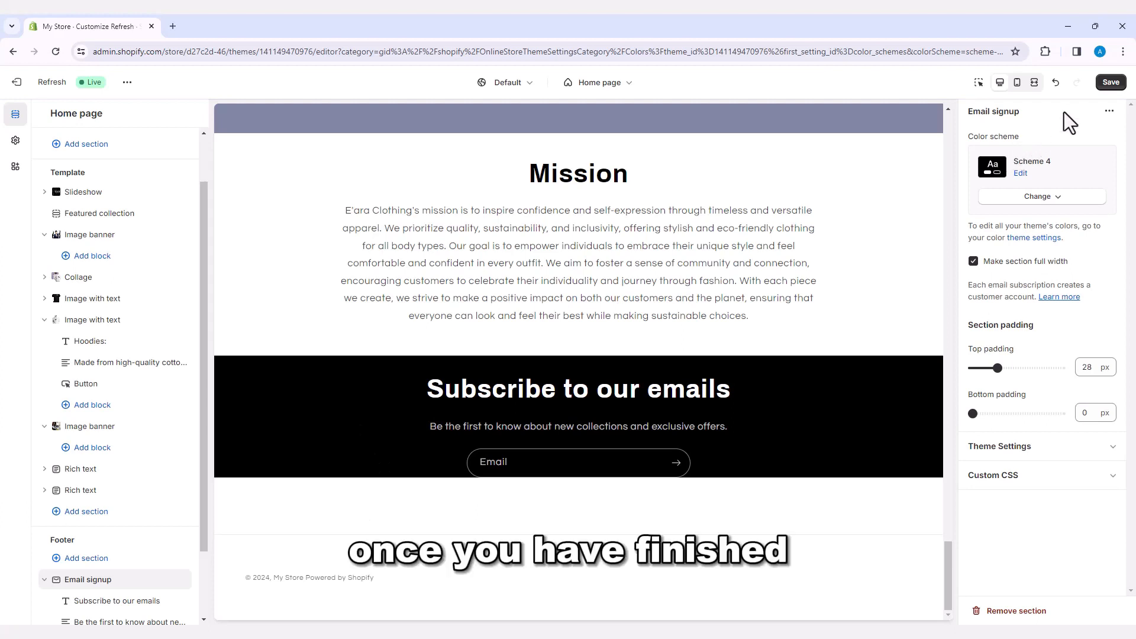
{"action": "left_click", "coordinate": [1109, 84]}
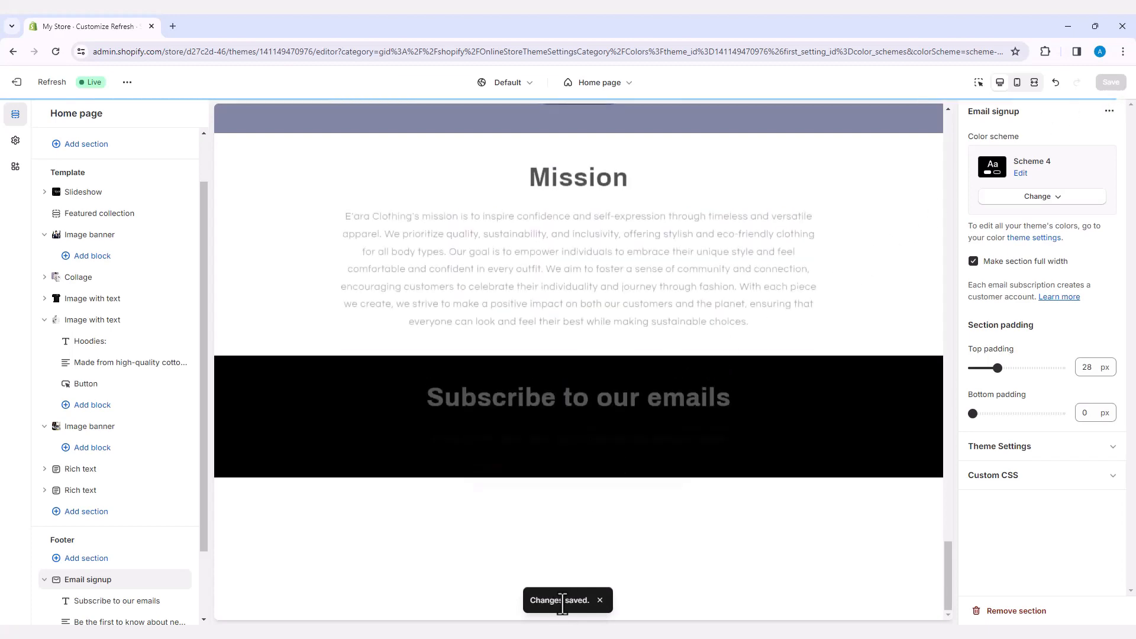
Step: Exit the theme editor, open the storefront and review the home page from the slideshow down to the email signup
{"action": "left_click", "coordinate": [17, 83]}
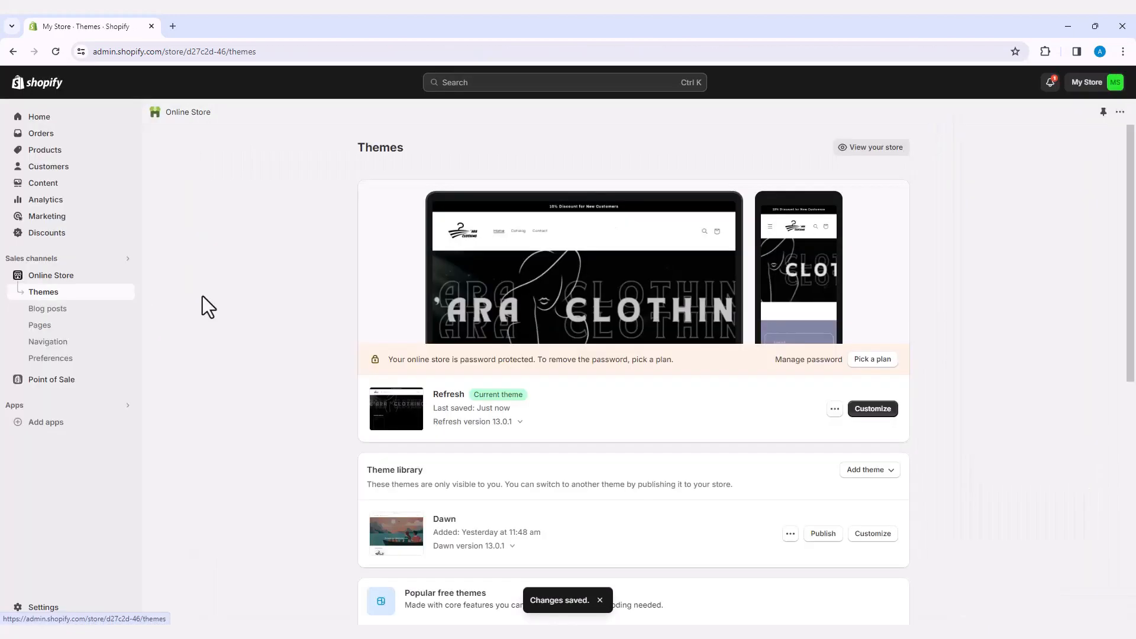
{"action": "left_click", "coordinate": [872, 148]}
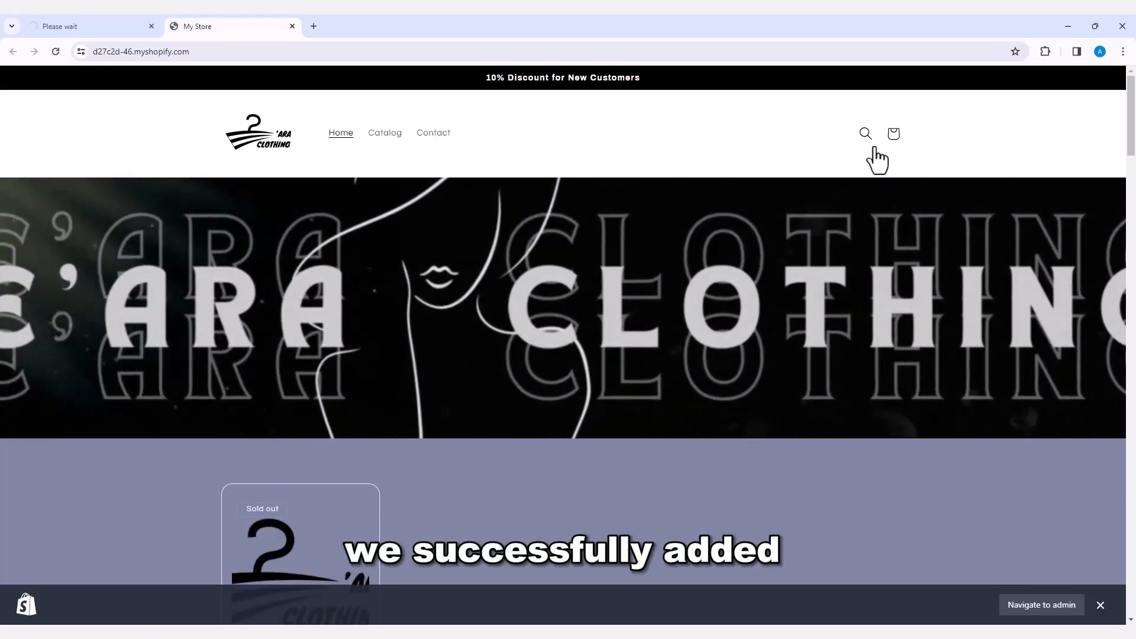
{"action": "scroll", "coordinate": [552, 294], "scroll_direction": "down", "scroll_amount": 2}
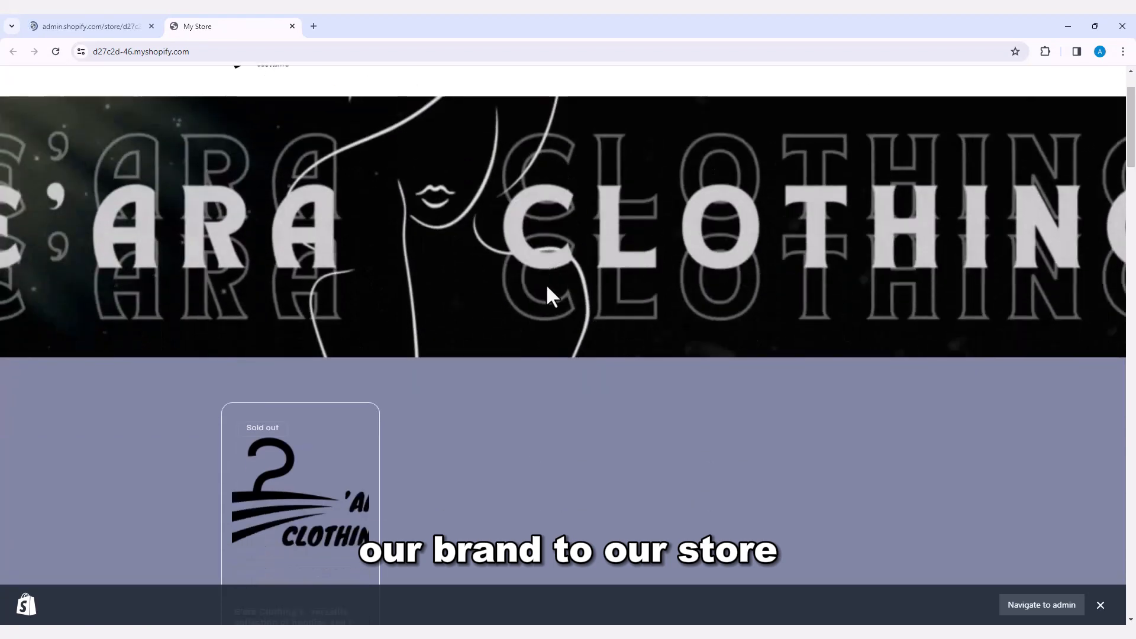
{"action": "scroll", "coordinate": [548, 288], "scroll_direction": "down", "scroll_amount": 4}
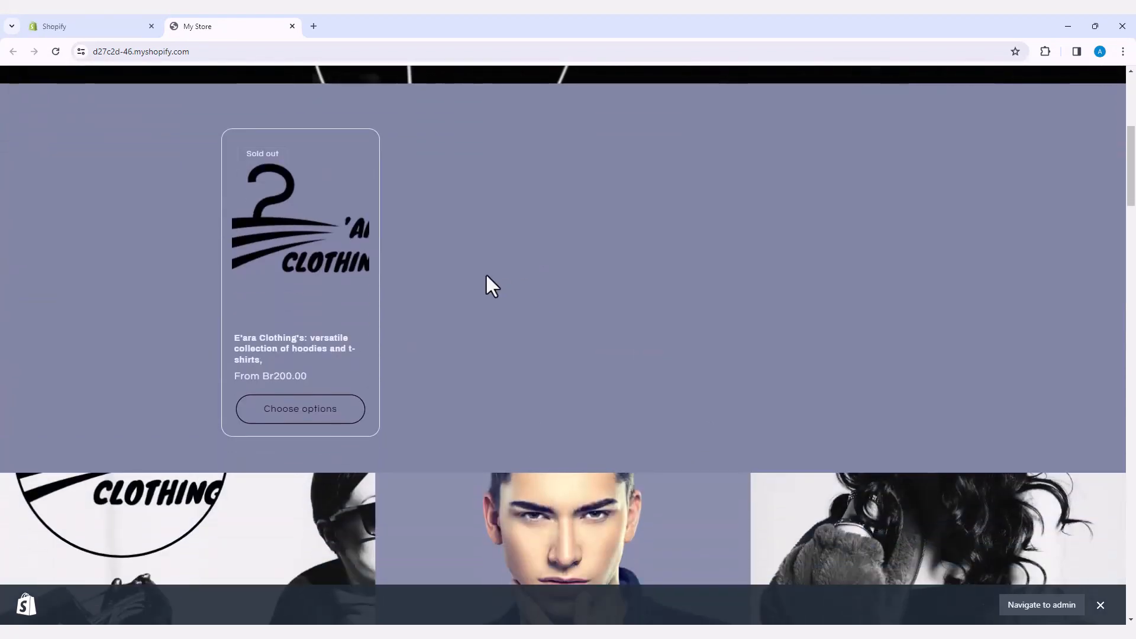
{"action": "scroll", "coordinate": [487, 277], "scroll_direction": "down", "scroll_amount": 2}
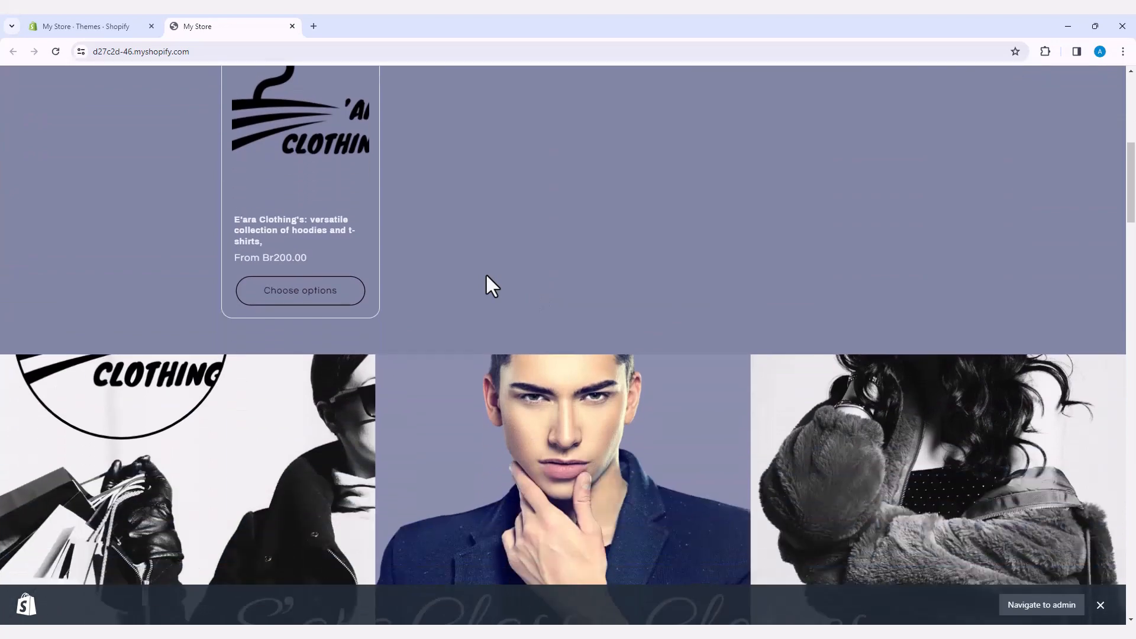
{"action": "scroll", "coordinate": [486, 277], "scroll_direction": "up", "scroll_amount": 4}
{"action": "scroll", "coordinate": [486, 277], "scroll_direction": "down", "scroll_amount": 5}
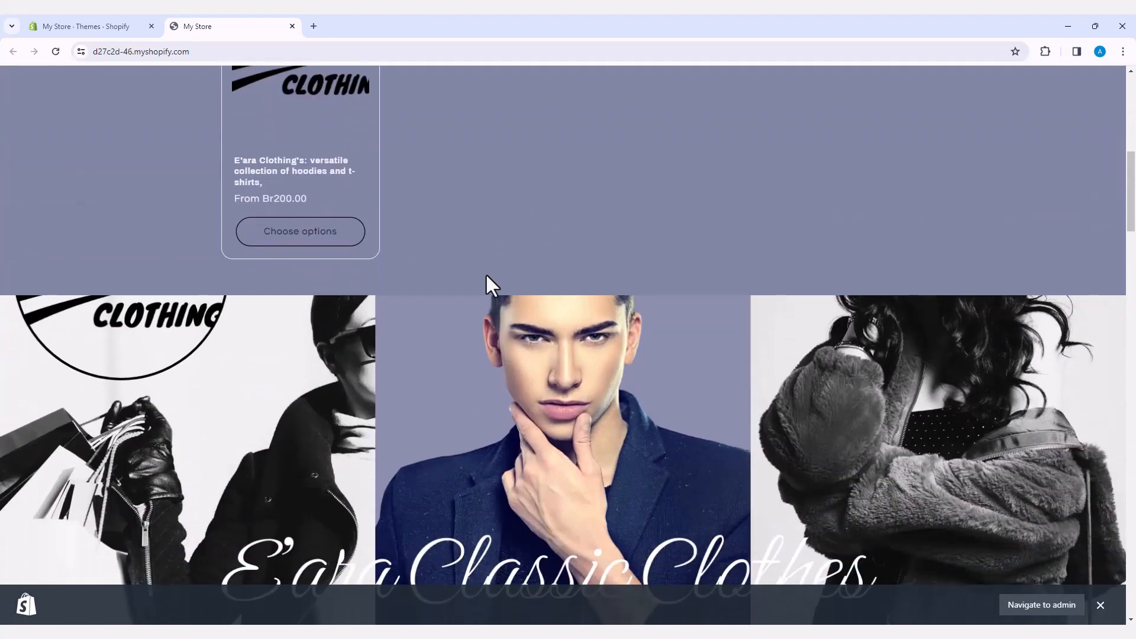
{"action": "scroll", "coordinate": [486, 283], "scroll_direction": "down", "scroll_amount": 3}
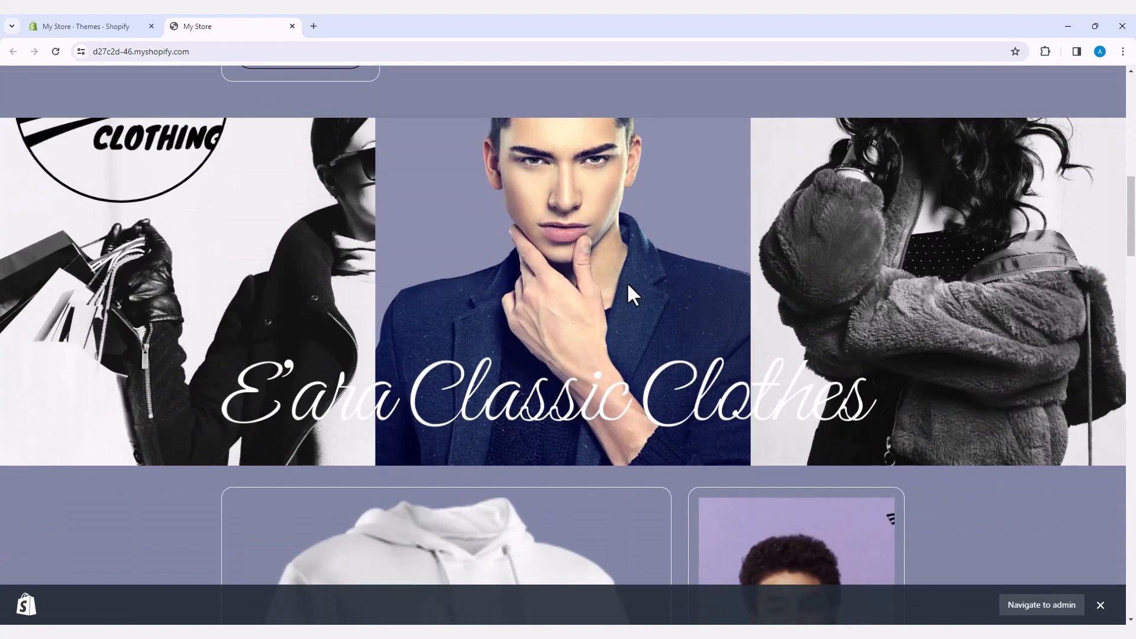
{"action": "scroll", "coordinate": [708, 282], "scroll_direction": "down", "scroll_amount": 3}
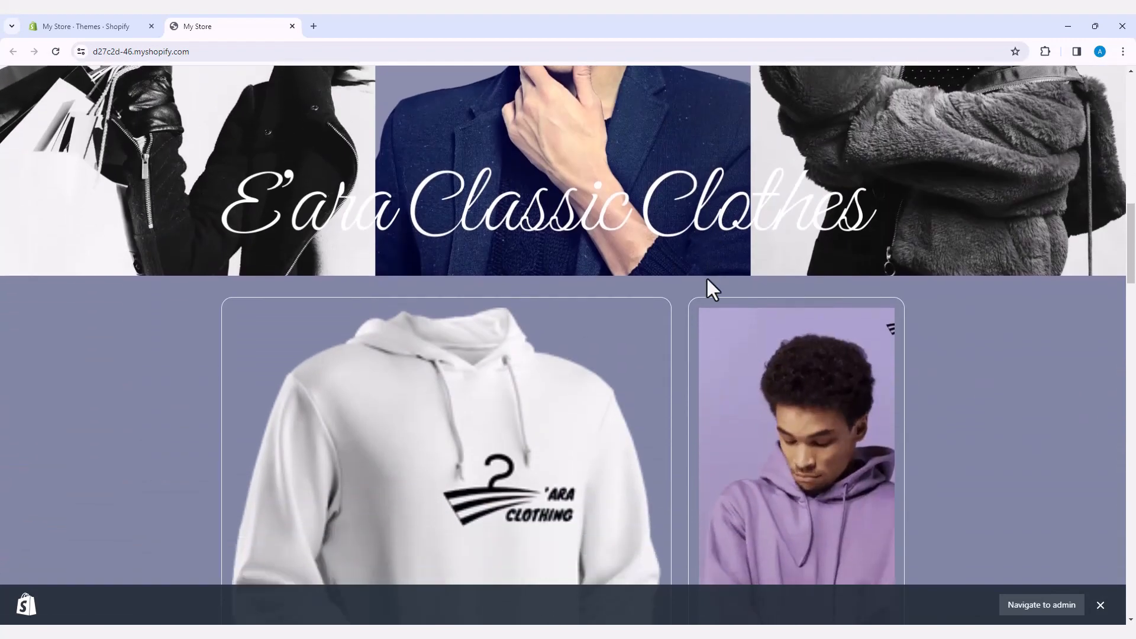
{"action": "scroll", "coordinate": [706, 288], "scroll_direction": "down", "scroll_amount": 4}
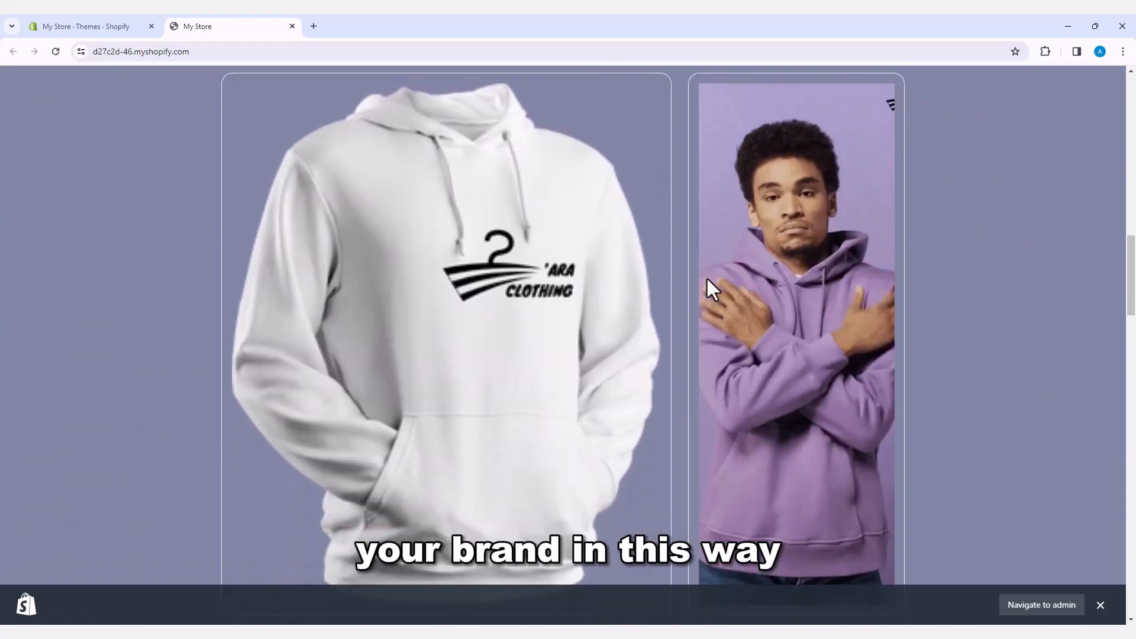
{"action": "scroll", "coordinate": [707, 277], "scroll_direction": "down", "scroll_amount": 1}
{"action": "scroll", "coordinate": [705, 276], "scroll_direction": "down", "scroll_amount": 3}
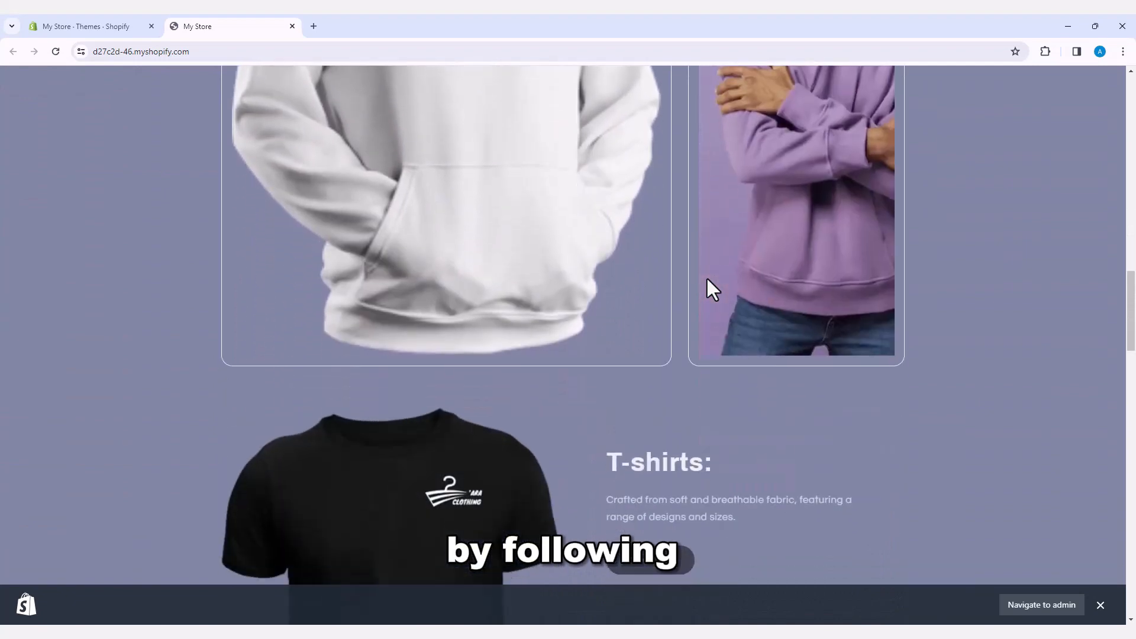
{"action": "scroll", "coordinate": [708, 280], "scroll_direction": "down", "scroll_amount": 5}
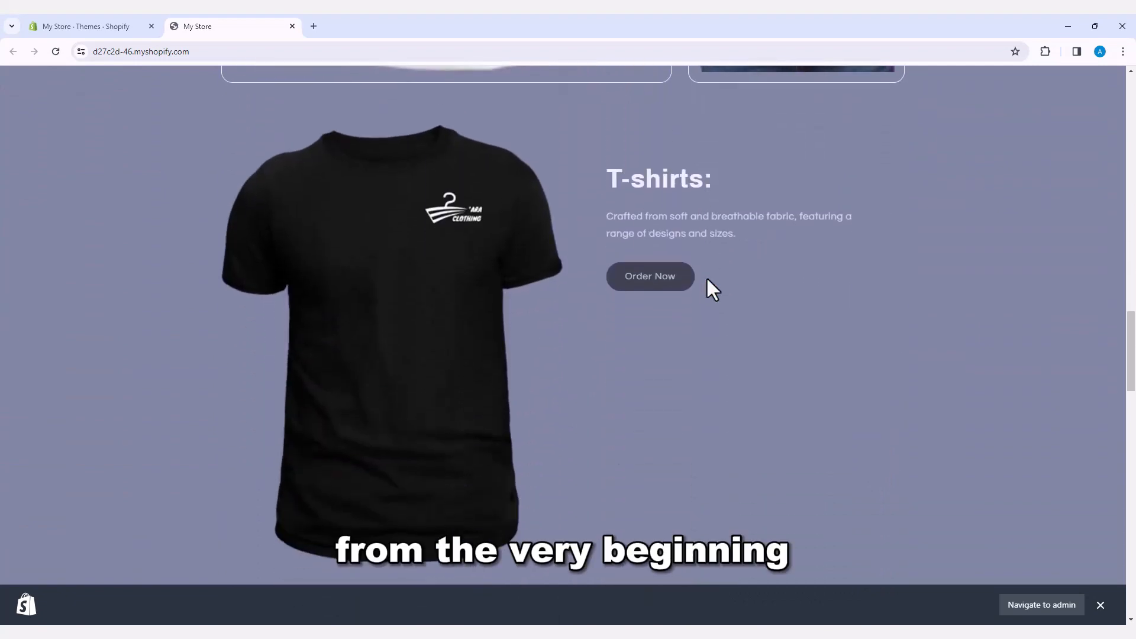
{"action": "scroll", "coordinate": [708, 281], "scroll_direction": "down", "scroll_amount": 5}
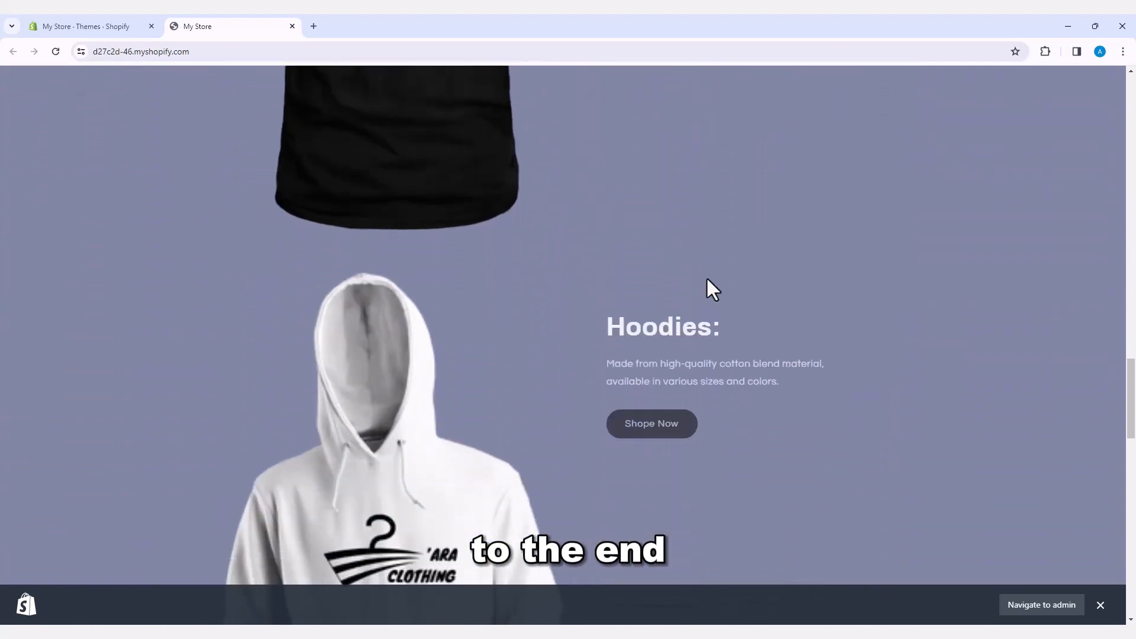
{"action": "scroll", "coordinate": [707, 280], "scroll_direction": "down", "scroll_amount": 1}
{"action": "scroll", "coordinate": [707, 280], "scroll_direction": "down", "scroll_amount": 1}
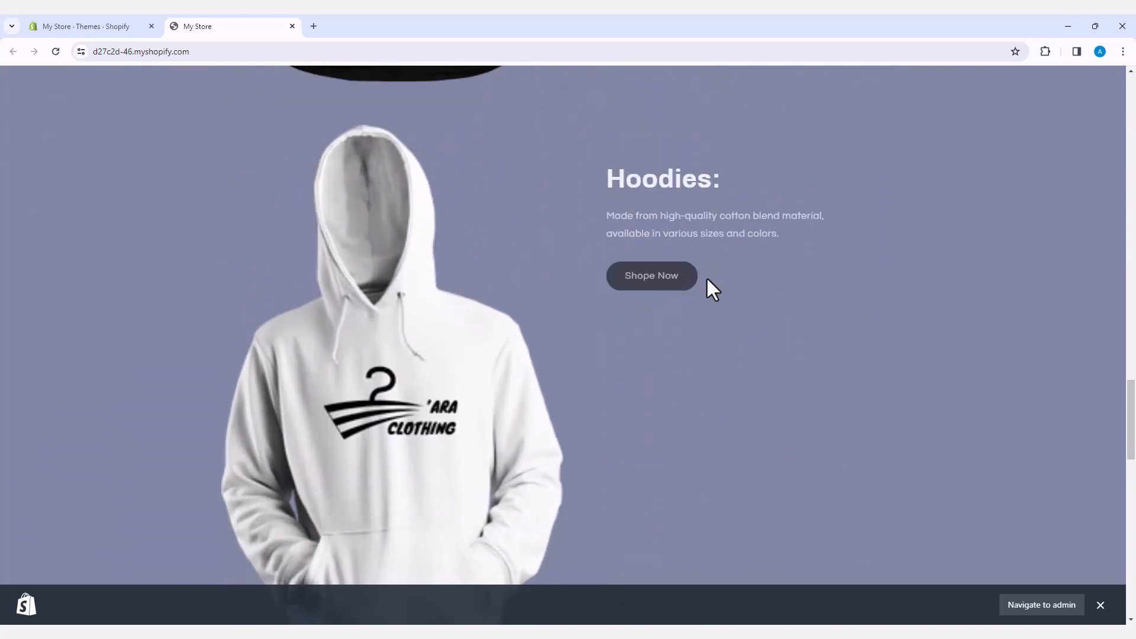
{"action": "scroll", "coordinate": [708, 287], "scroll_direction": "down", "scroll_amount": 7}
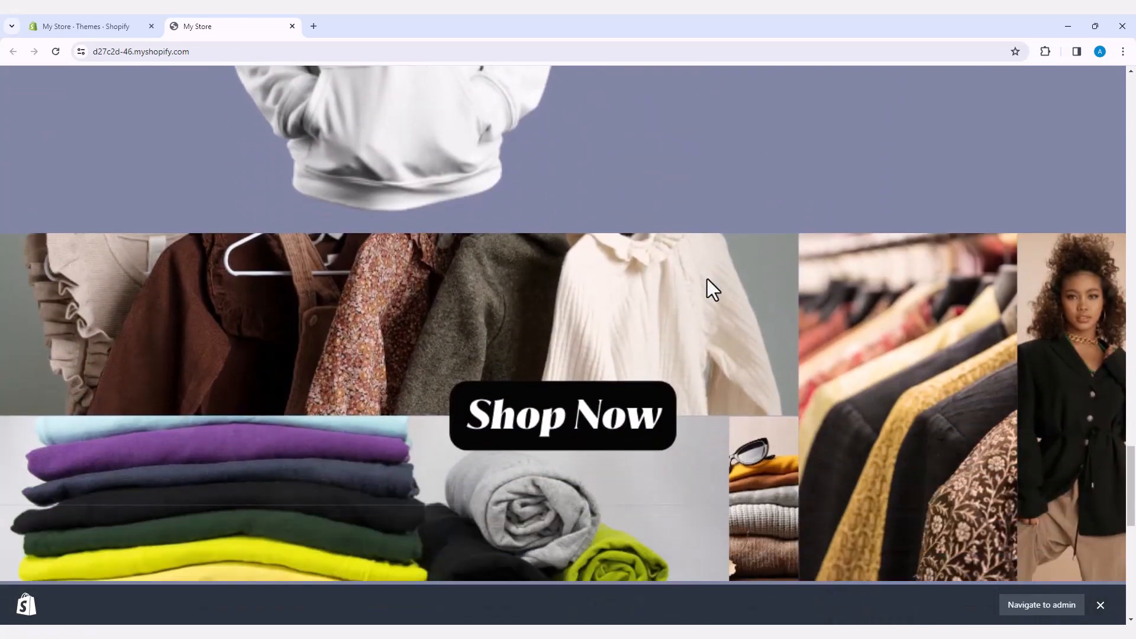
{"action": "scroll", "coordinate": [708, 279], "scroll_direction": "down", "scroll_amount": 3}
{"action": "scroll", "coordinate": [708, 279], "scroll_direction": "down", "scroll_amount": 1}
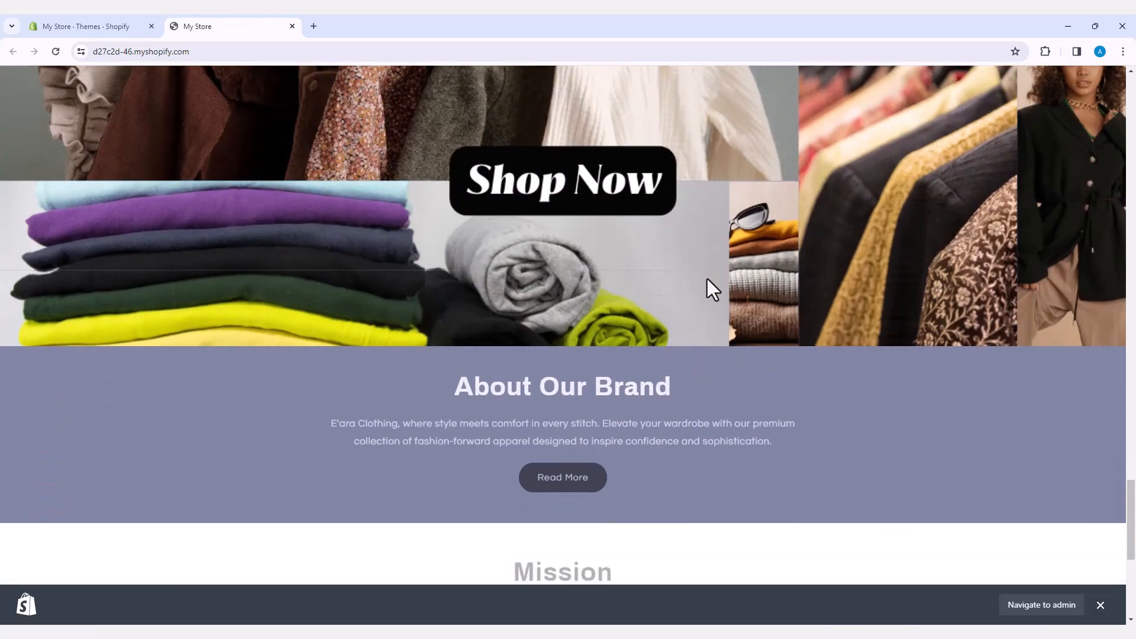
{"action": "scroll", "coordinate": [708, 278], "scroll_direction": "down", "scroll_amount": 1}
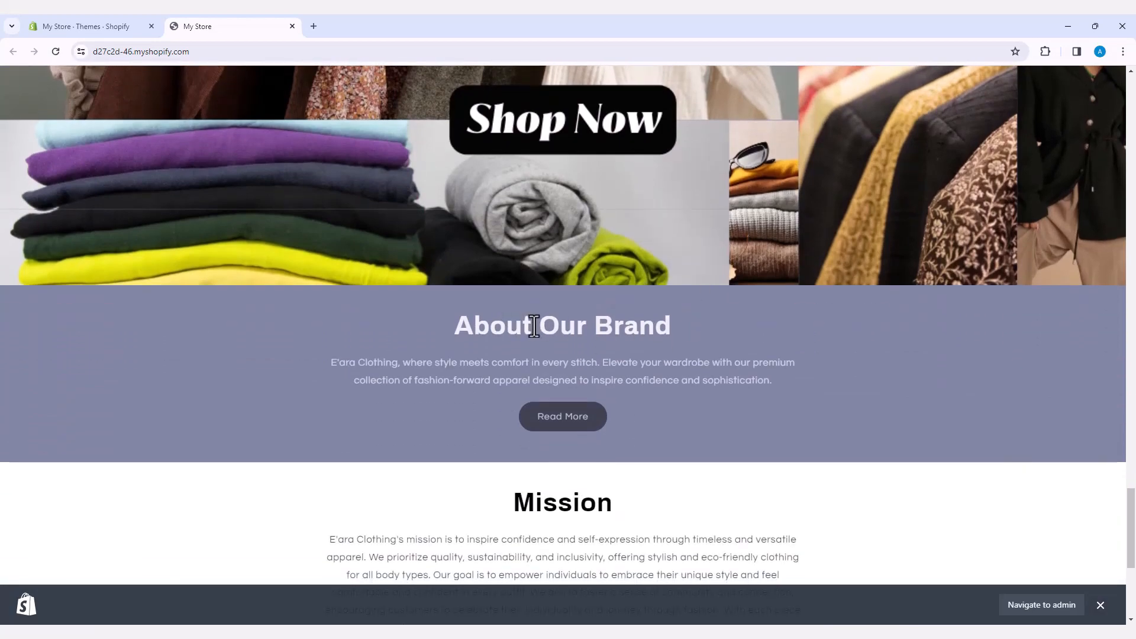
{"action": "scroll", "coordinate": [534, 322], "scroll_direction": "down", "scroll_amount": 4}
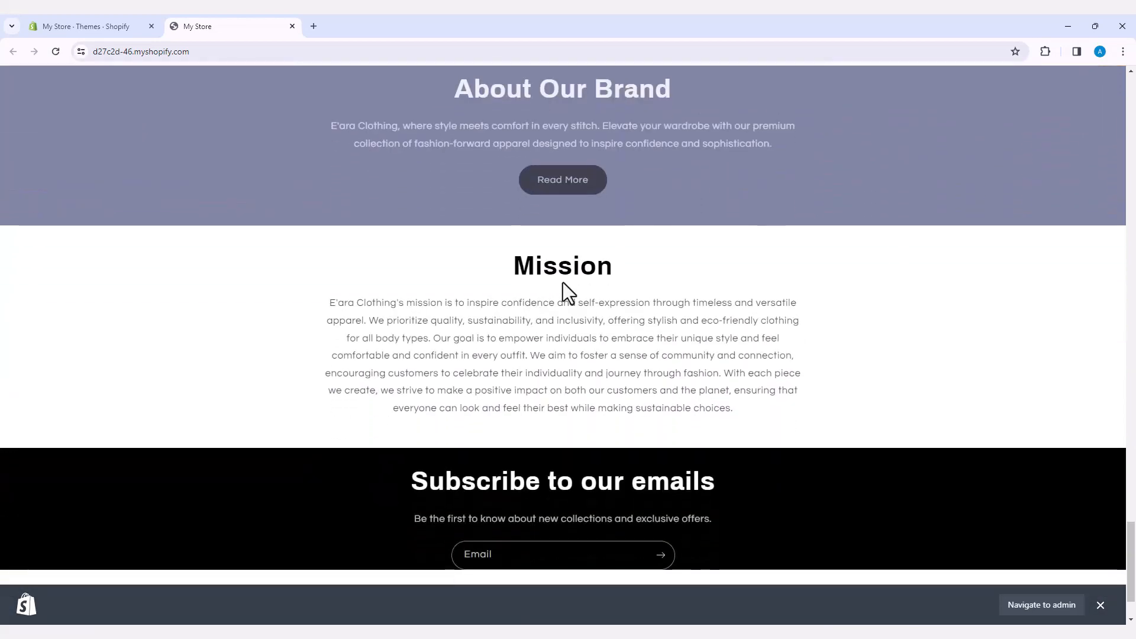
{"action": "scroll", "coordinate": [563, 285], "scroll_direction": "down", "scroll_amount": 2}
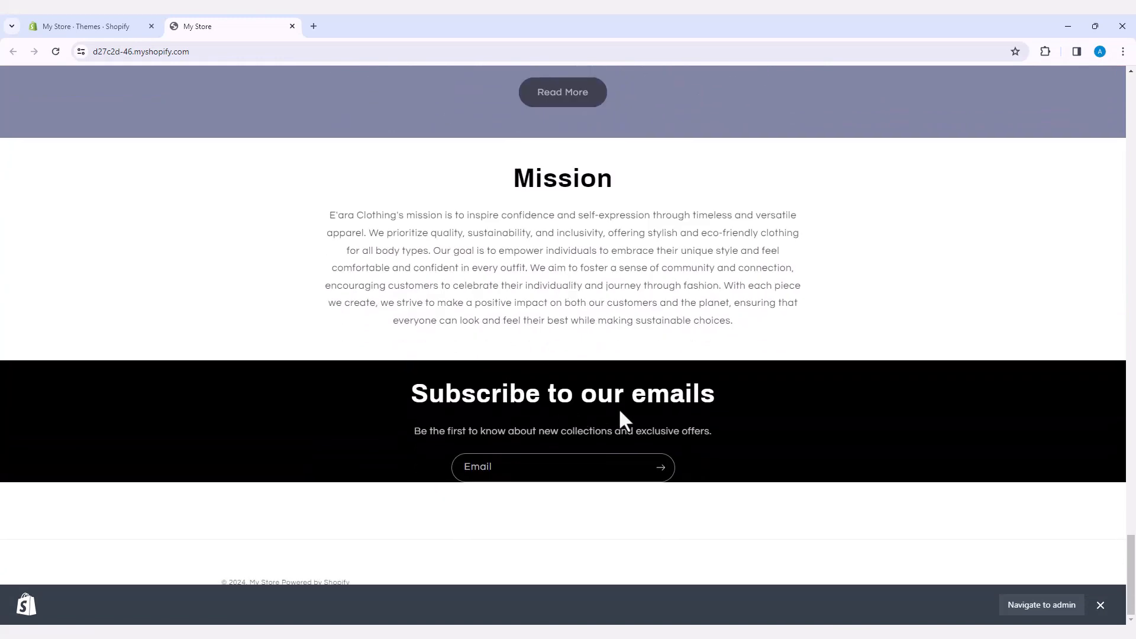
Step: Return to the featured collection on the home page and open the hoodies and t-shirts product to examine its page
{"action": "scroll", "coordinate": [645, 411], "scroll_direction": "up", "scroll_amount": 13}
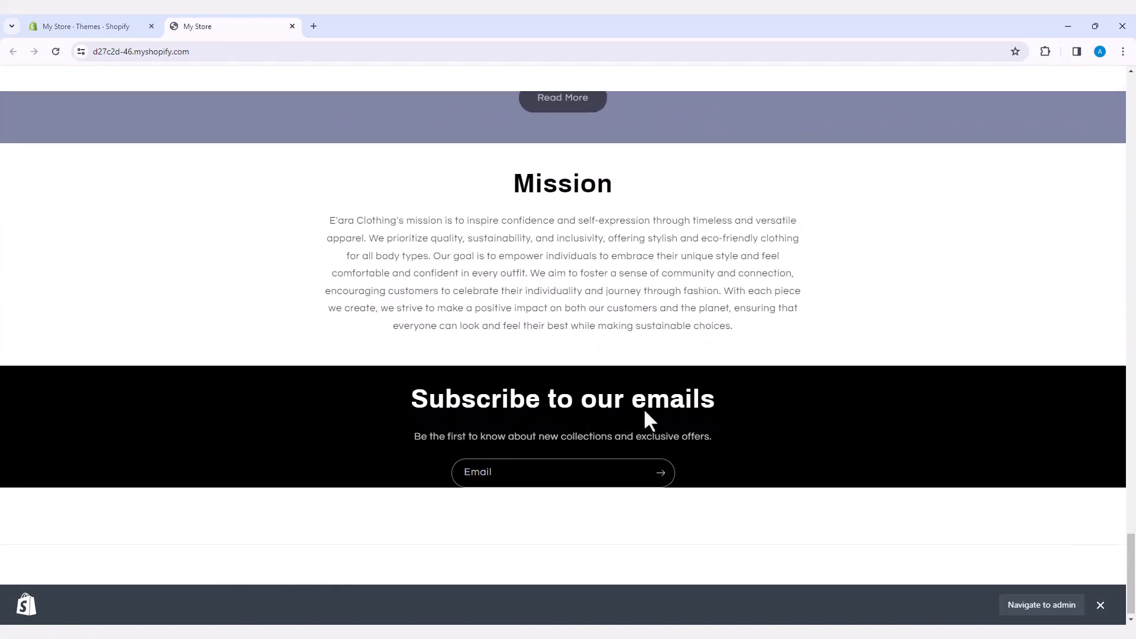
{"action": "scroll", "coordinate": [644, 410], "scroll_direction": "up", "scroll_amount": 20}
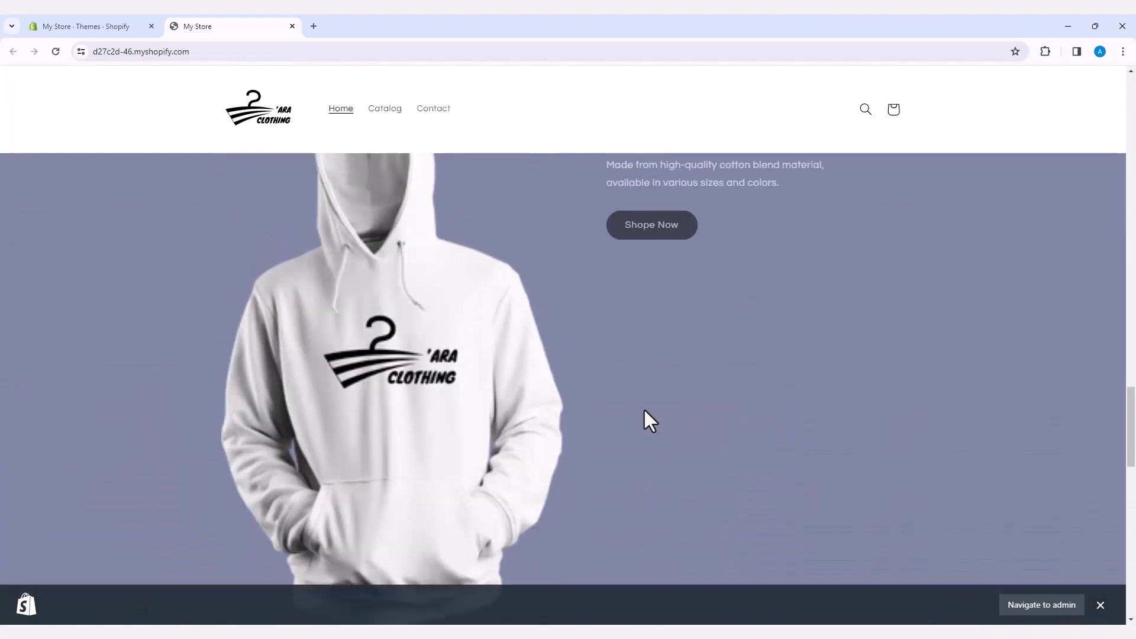
{"action": "scroll", "coordinate": [645, 410], "scroll_direction": "up", "scroll_amount": 15}
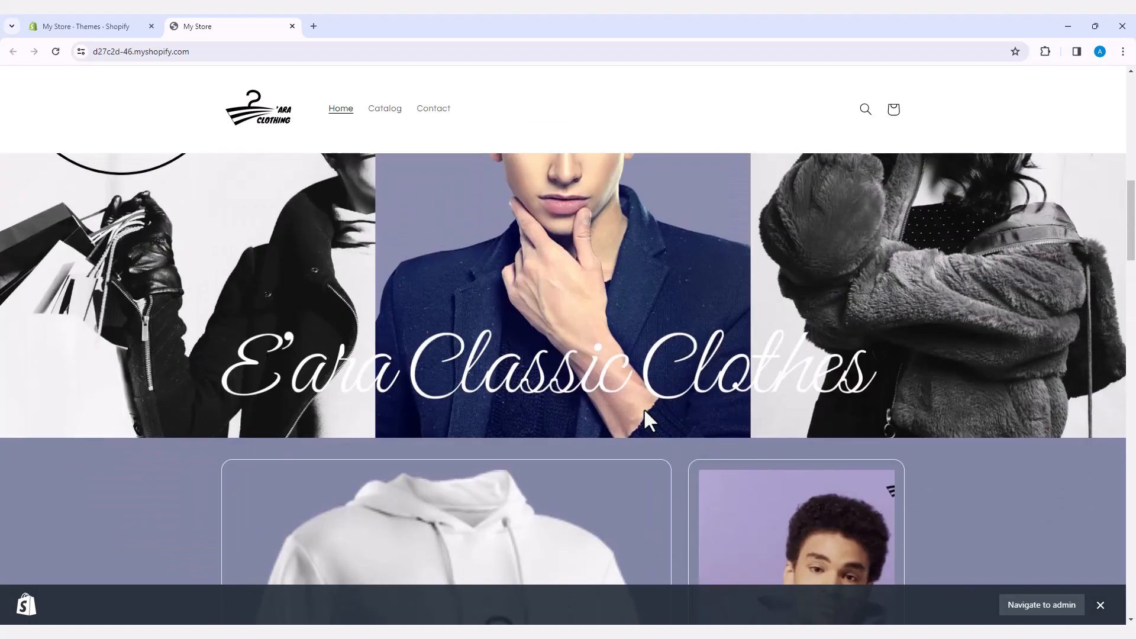
{"action": "scroll", "coordinate": [646, 413], "scroll_direction": "down", "scroll_amount": 3}
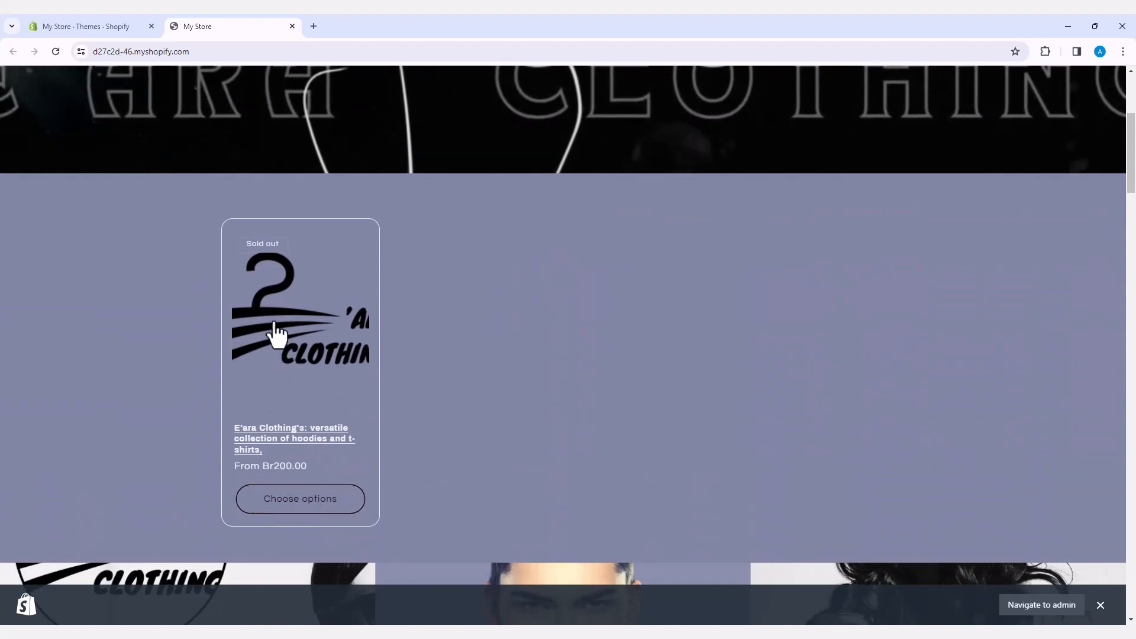
{"action": "left_click", "coordinate": [294, 440]}
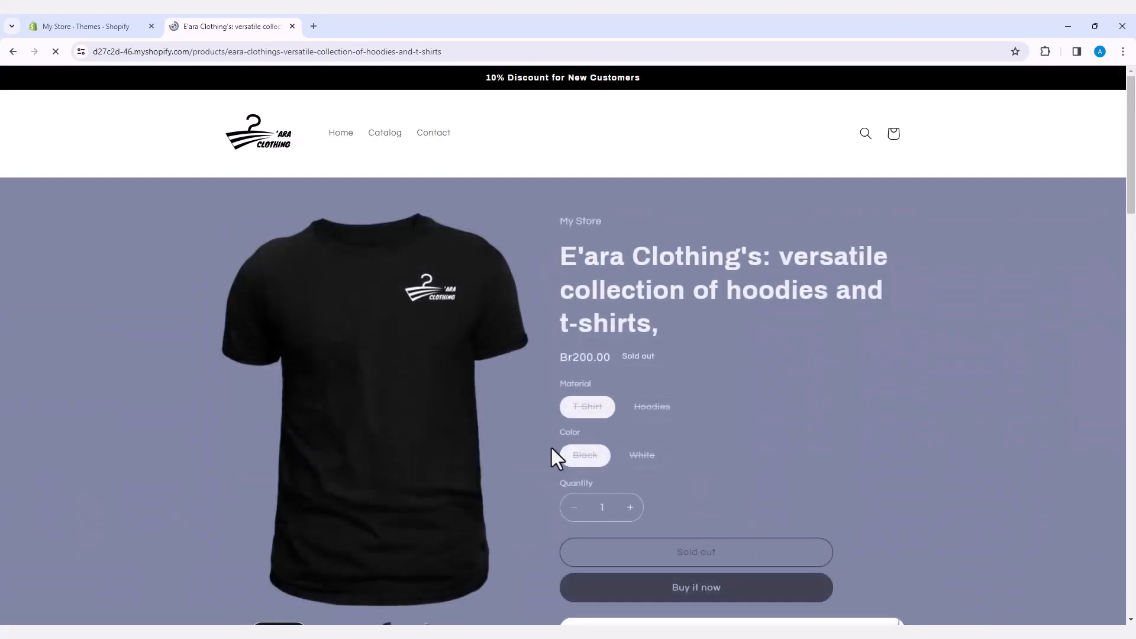
{"action": "scroll", "coordinate": [551, 449], "scroll_direction": "down", "scroll_amount": 3}
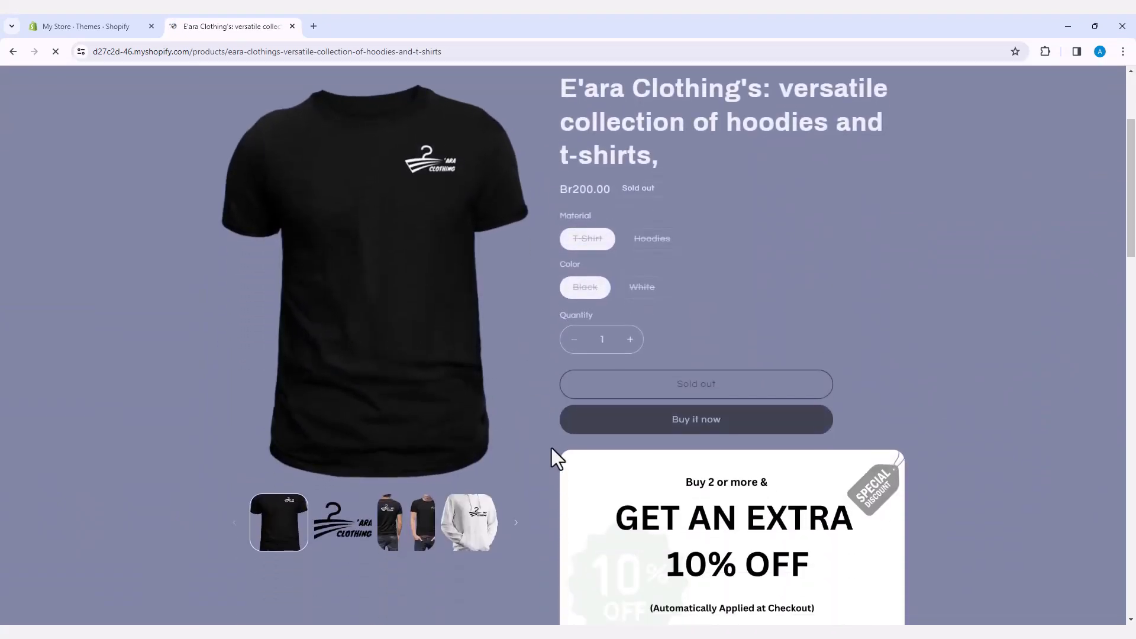
Step: Read through the product description from the 10% off banner through Specifications, Features and Advantages to the end of the page
{"action": "scroll", "coordinate": [552, 448], "scroll_direction": "down", "scroll_amount": 4}
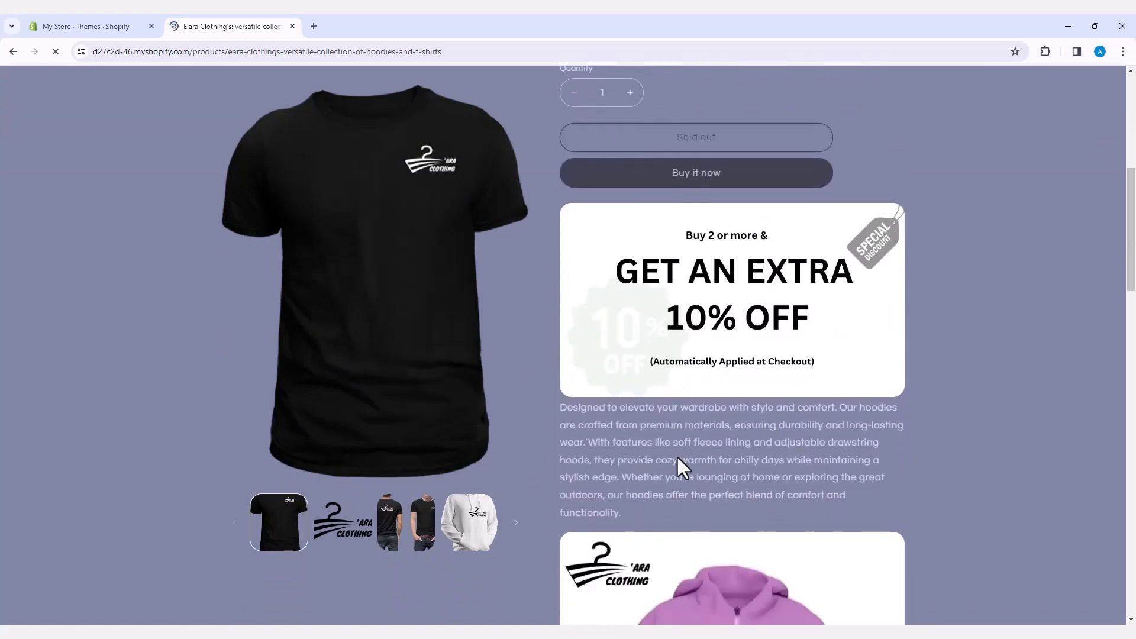
{"action": "scroll", "coordinate": [678, 459], "scroll_direction": "down", "scroll_amount": 5}
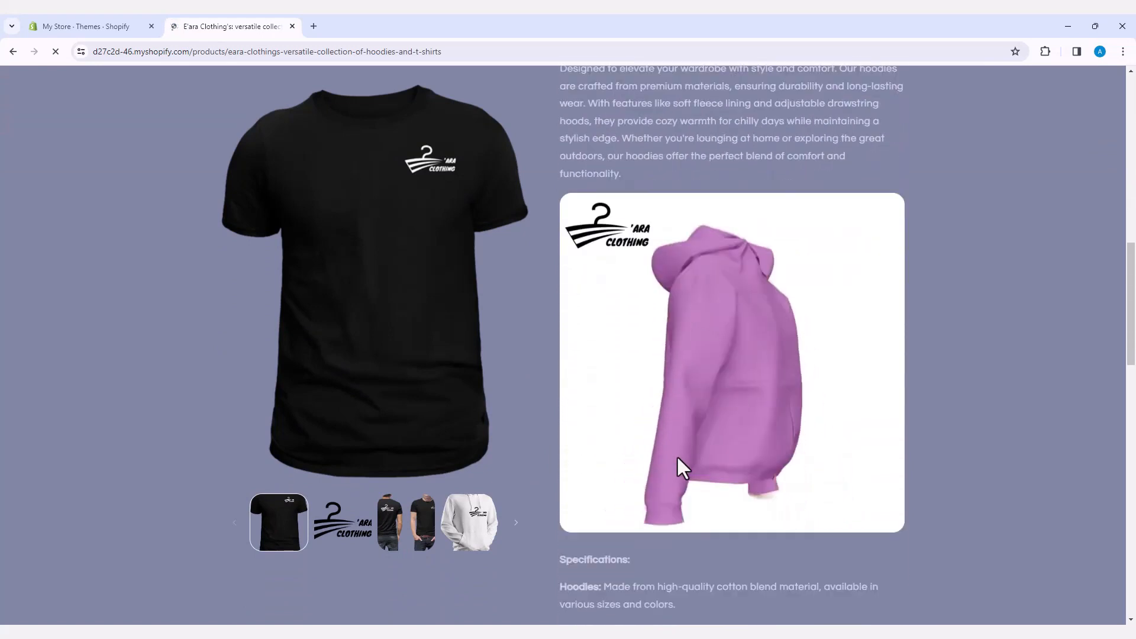
{"action": "scroll", "coordinate": [676, 455], "scroll_direction": "down", "scroll_amount": 3}
{"action": "scroll", "coordinate": [676, 456], "scroll_direction": "down", "scroll_amount": 3}
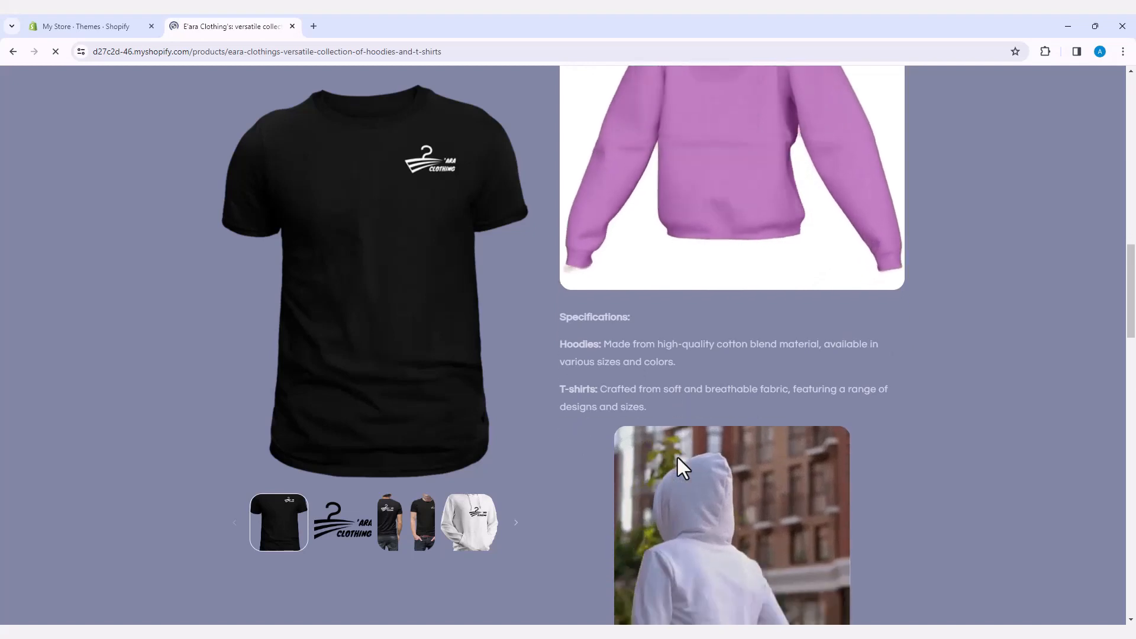
{"action": "scroll", "coordinate": [677, 455], "scroll_direction": "down", "scroll_amount": 2}
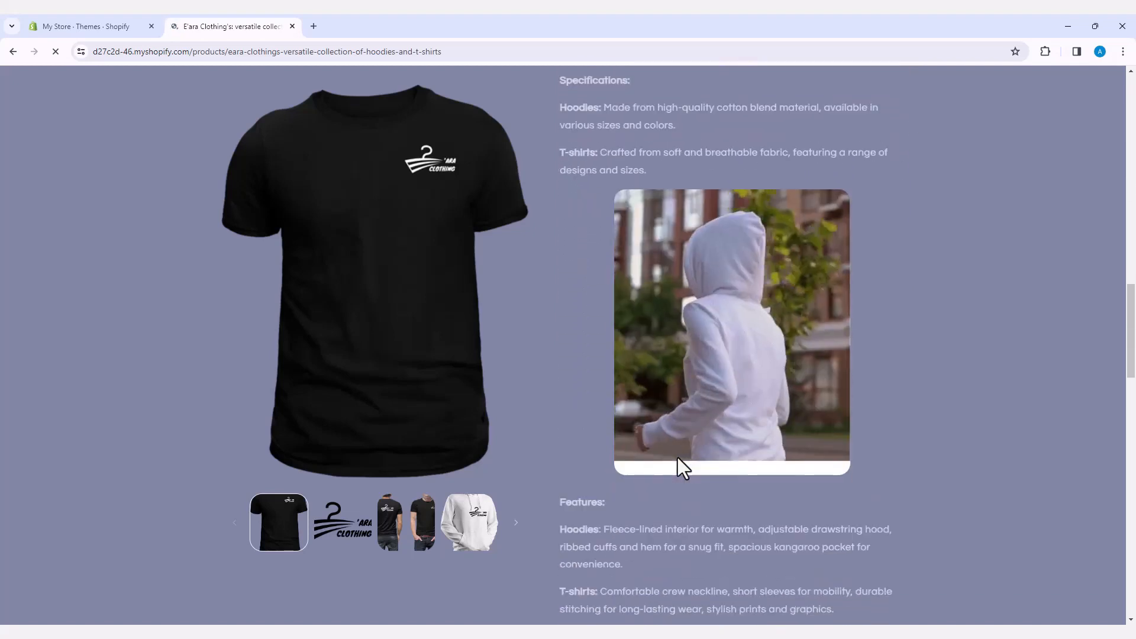
{"action": "scroll", "coordinate": [676, 456], "scroll_direction": "down", "scroll_amount": 2}
{"action": "scroll", "coordinate": [676, 456], "scroll_direction": "down", "scroll_amount": 2}
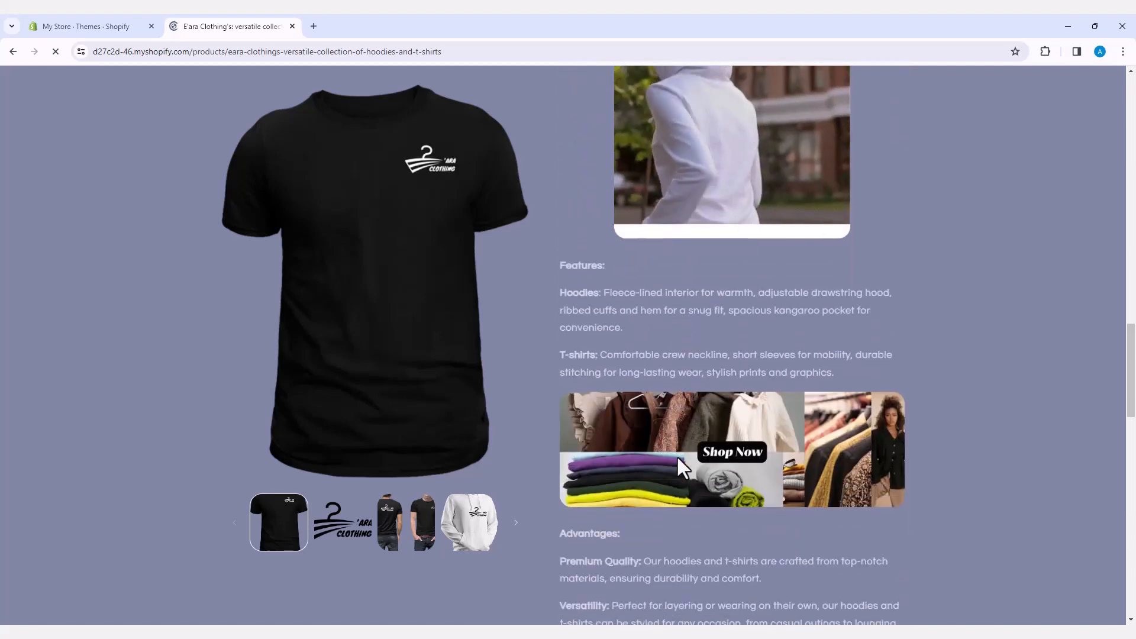
{"action": "scroll", "coordinate": [677, 456], "scroll_direction": "down", "scroll_amount": 2}
{"action": "scroll", "coordinate": [677, 457], "scroll_direction": "down", "scroll_amount": 5}
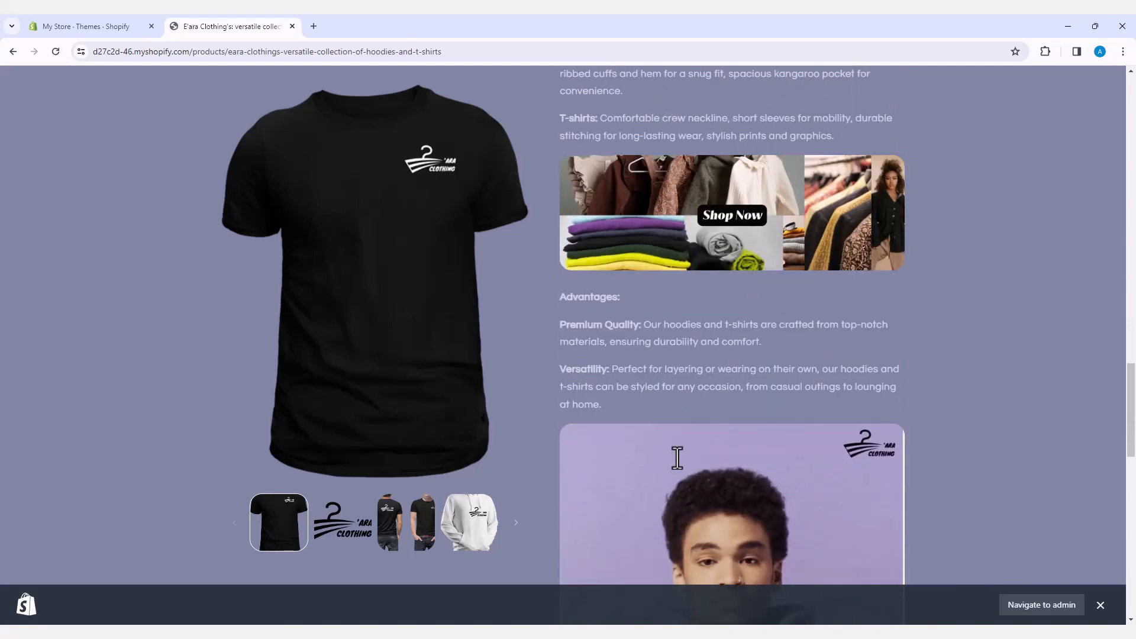
{"action": "scroll", "coordinate": [676, 455], "scroll_direction": "down", "scroll_amount": 5}
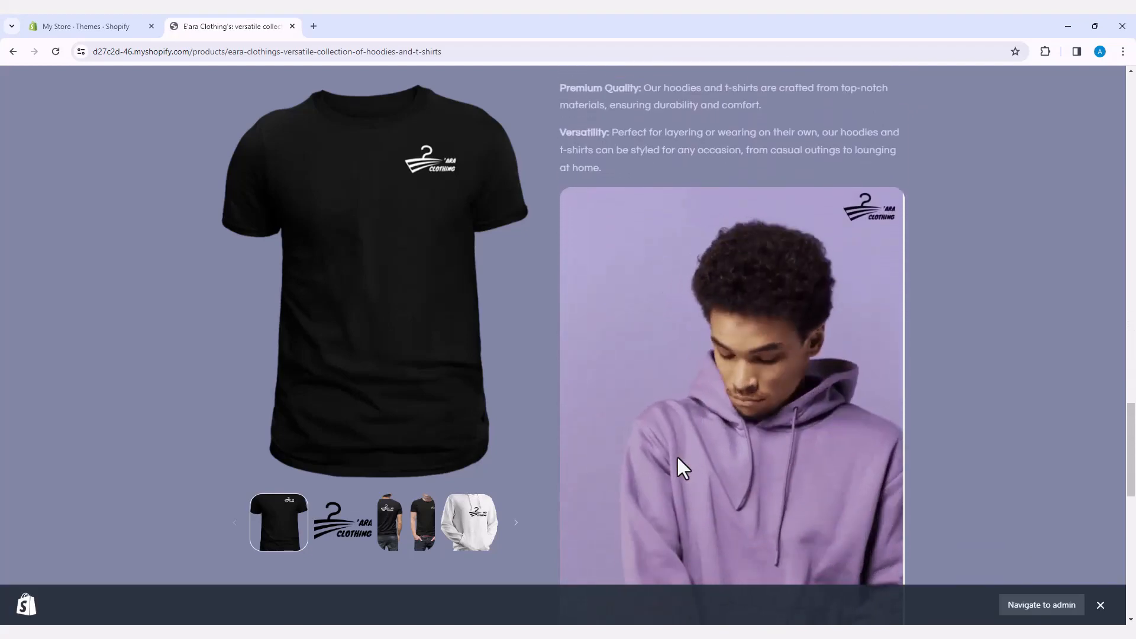
{"action": "scroll", "coordinate": [677, 460], "scroll_direction": "down", "scroll_amount": 3}
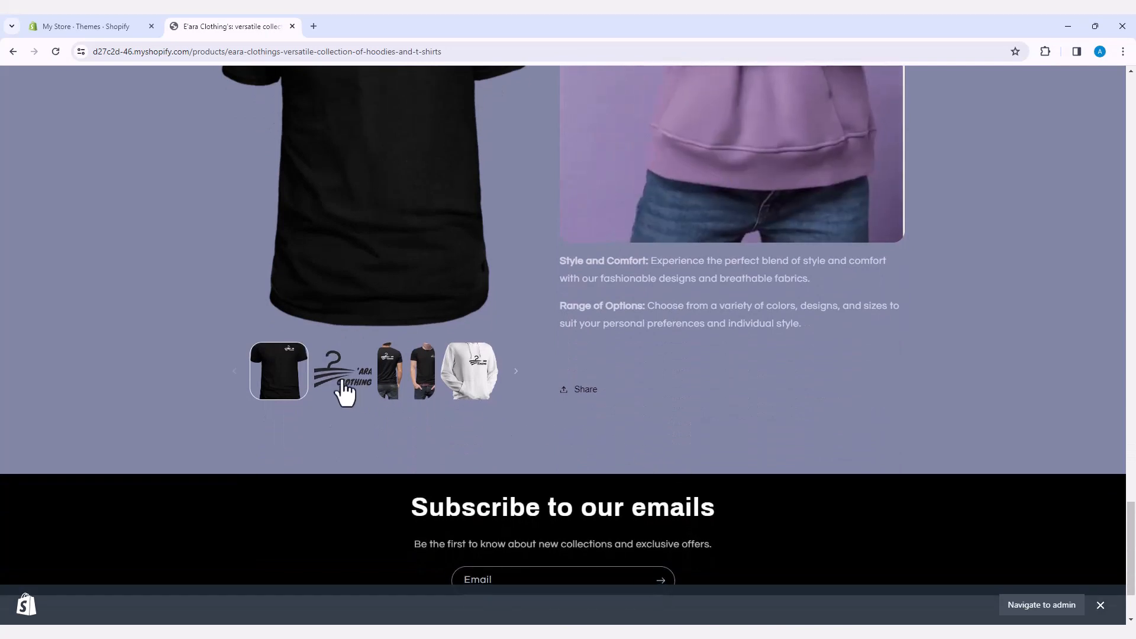
Step: View the product gallery images one after another, from the two-model t-shirt photo through the hoodies and black t-shirt to the white drawstring hoodie
{"action": "scroll", "coordinate": [343, 392], "scroll_direction": "up", "scroll_amount": 1}
{"action": "left_click", "coordinate": [392, 454]}
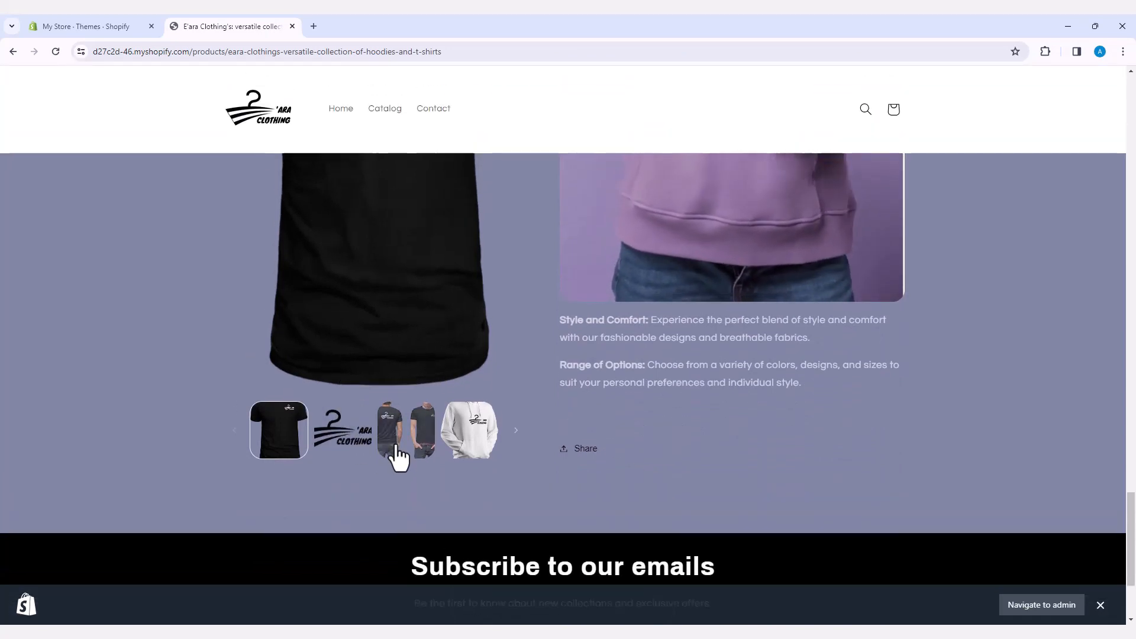
{"action": "scroll", "coordinate": [423, 431], "scroll_direction": "up", "scroll_amount": 5}
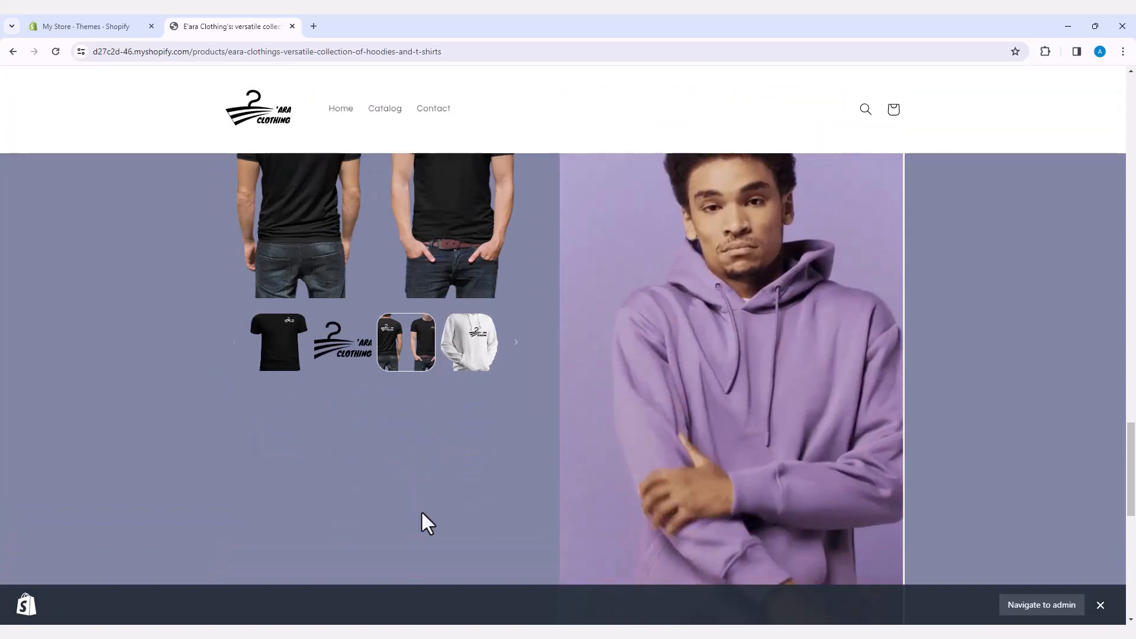
{"action": "scroll", "coordinate": [421, 510], "scroll_direction": "up", "scroll_amount": 7}
{"action": "scroll", "coordinate": [628, 499], "scroll_direction": "up", "scroll_amount": 15}
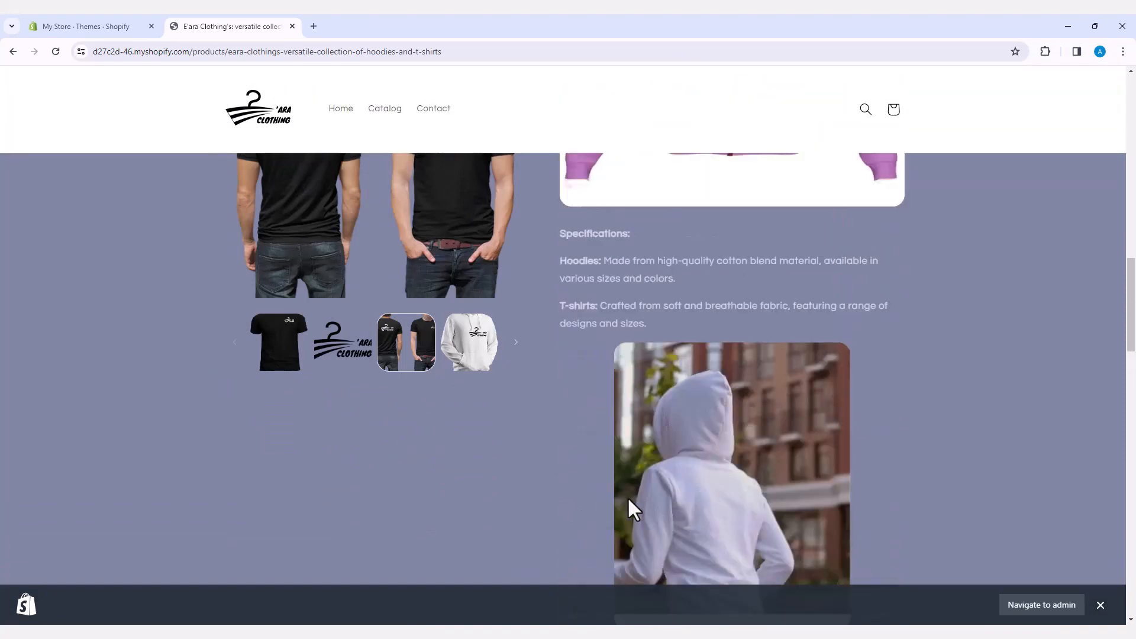
{"action": "scroll", "coordinate": [629, 499], "scroll_direction": "up", "scroll_amount": 3}
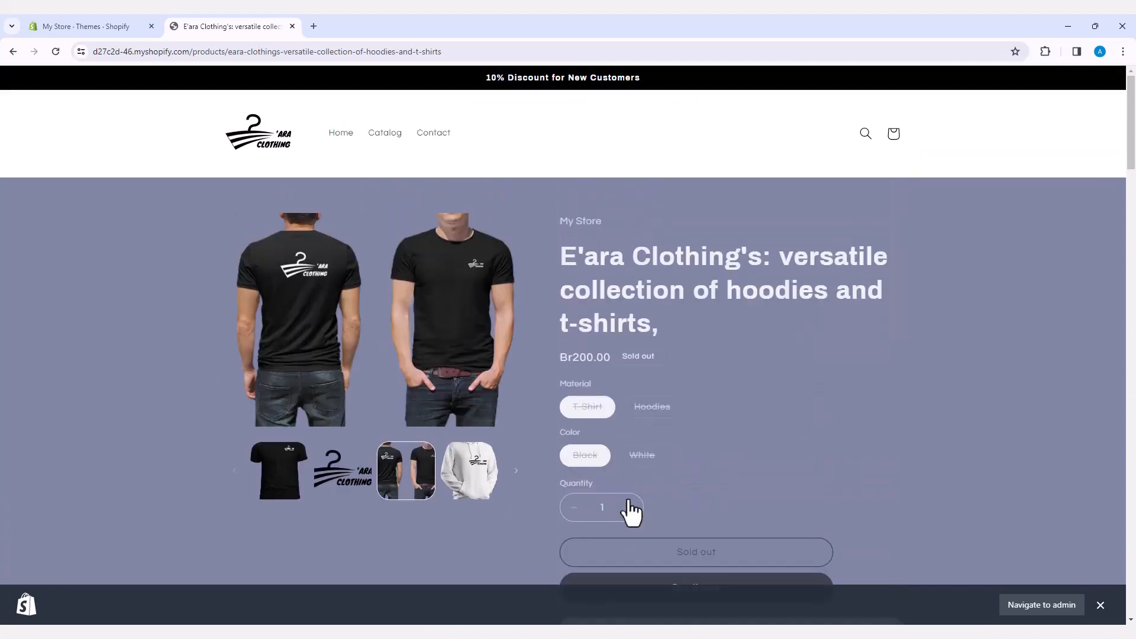
{"action": "left_click", "coordinate": [469, 491]}
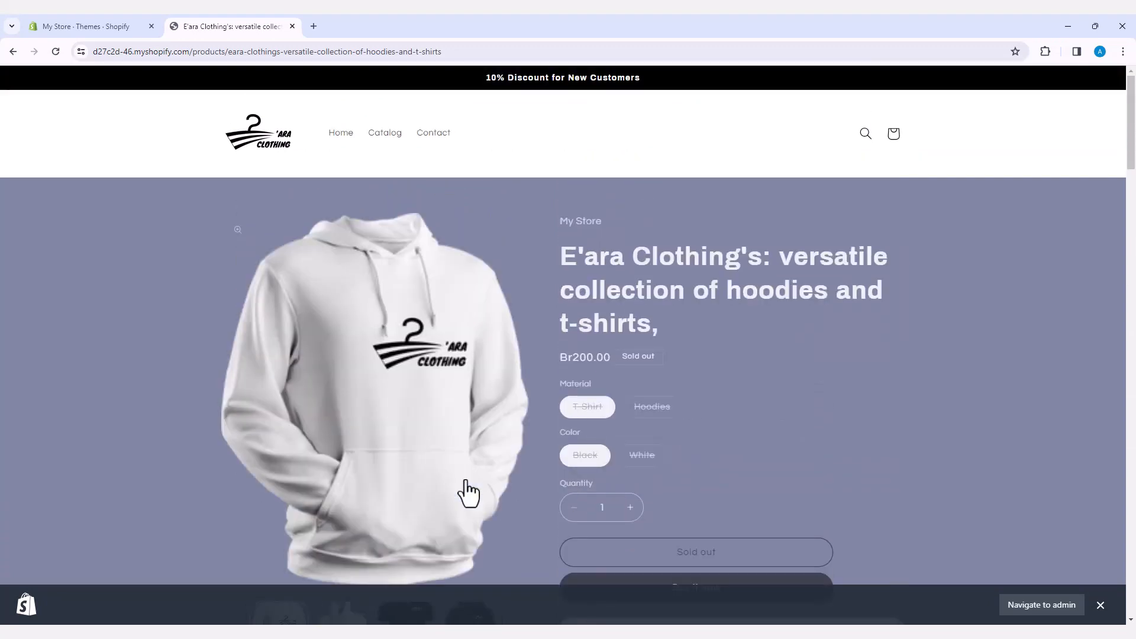
{"action": "scroll", "coordinate": [469, 492], "scroll_direction": "down", "scroll_amount": 1}
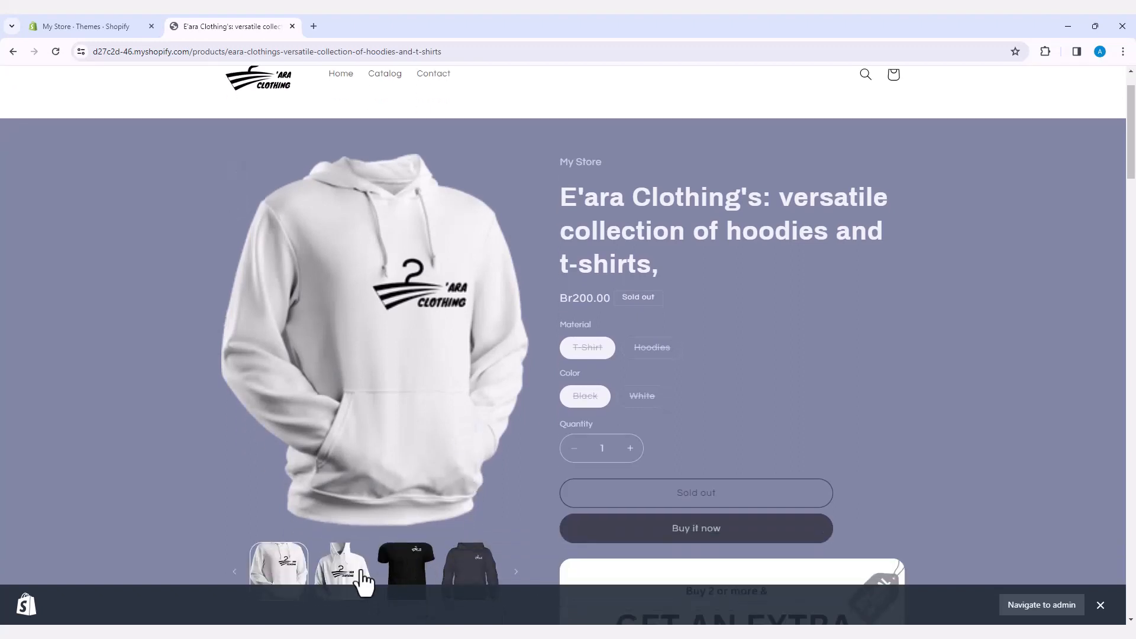
{"action": "left_click", "coordinate": [344, 573]}
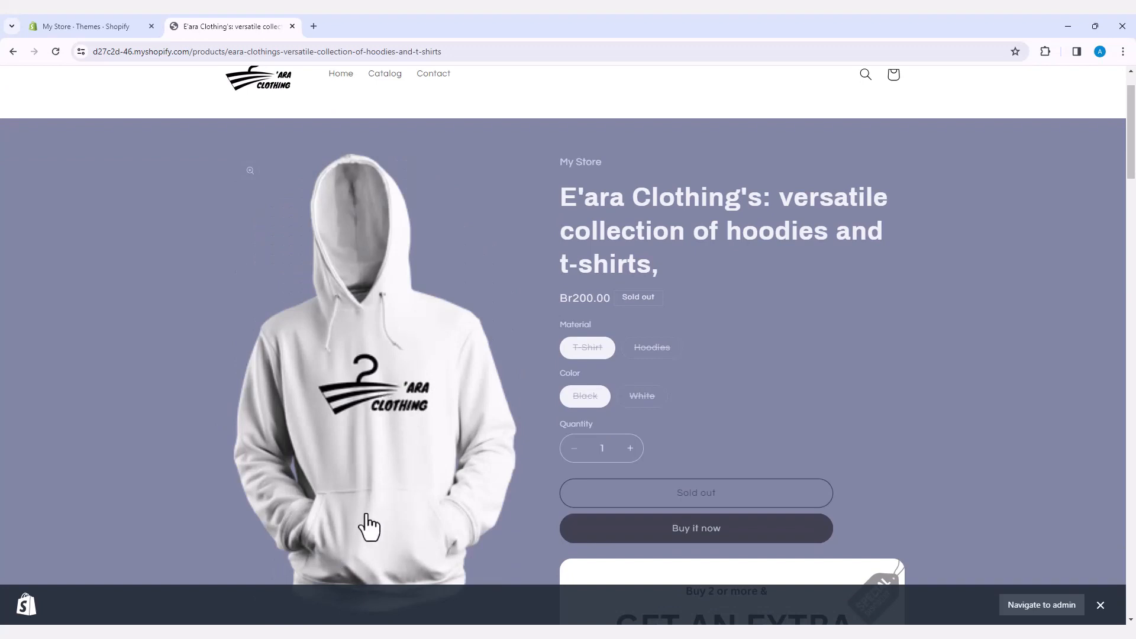
{"action": "scroll", "coordinate": [363, 525], "scroll_direction": "down", "scroll_amount": 1}
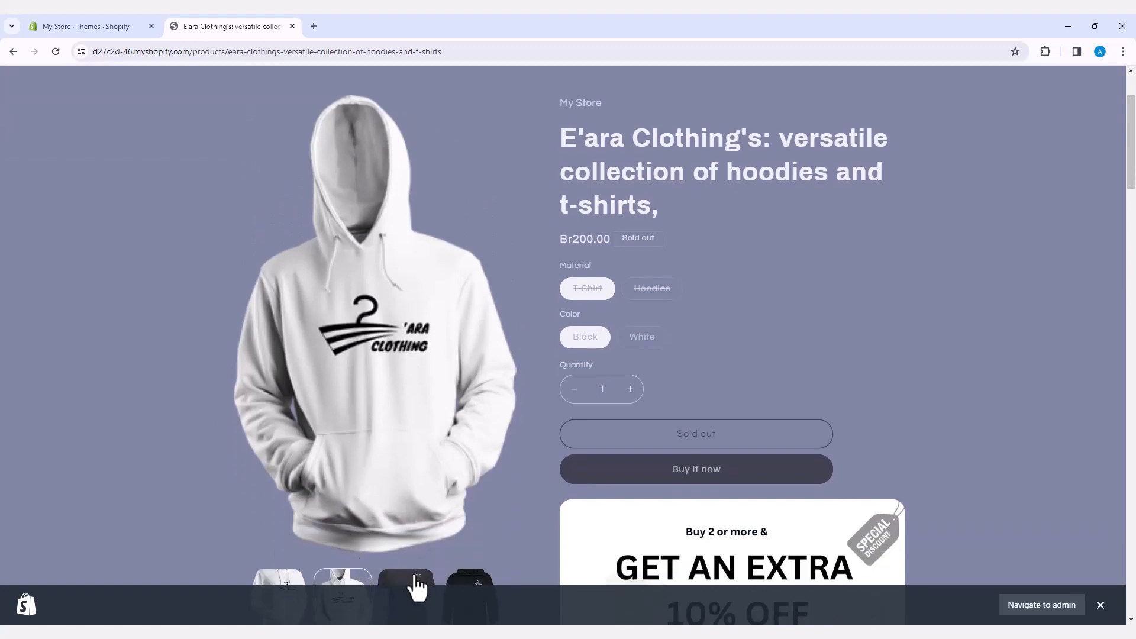
{"action": "left_click", "coordinate": [415, 577]}
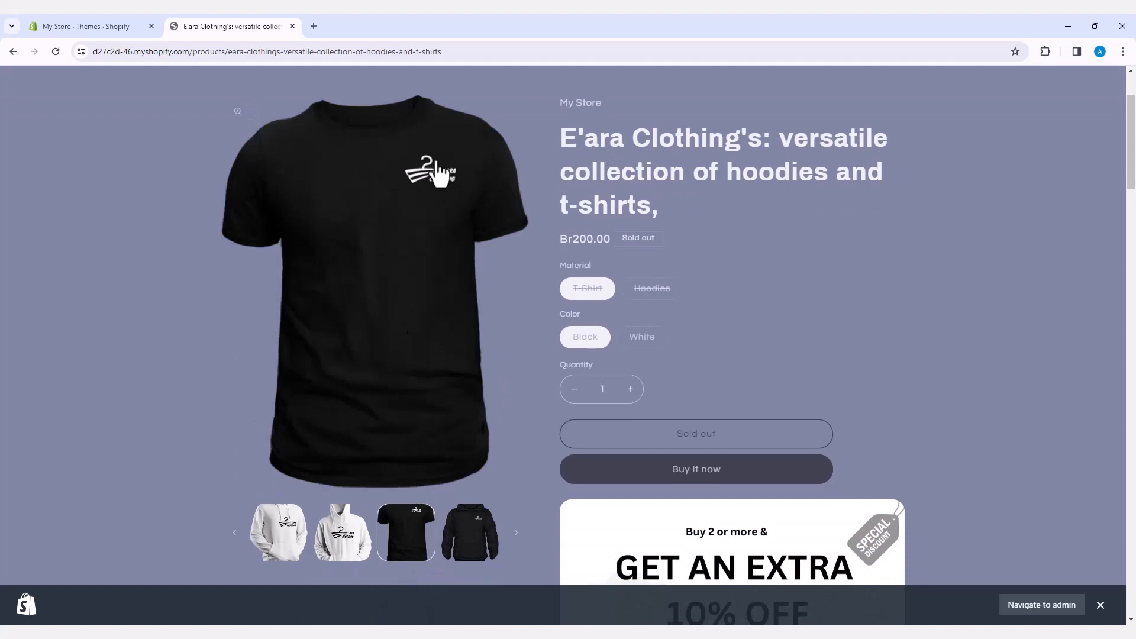
{"action": "left_click", "coordinate": [481, 541]}
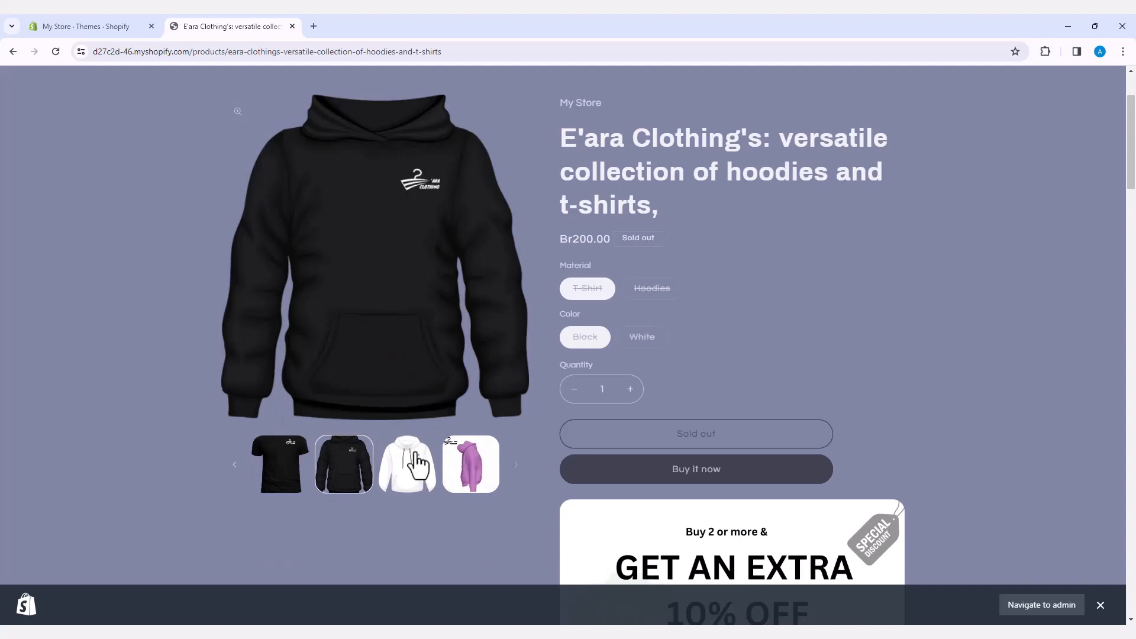
{"action": "left_click", "coordinate": [413, 479]}
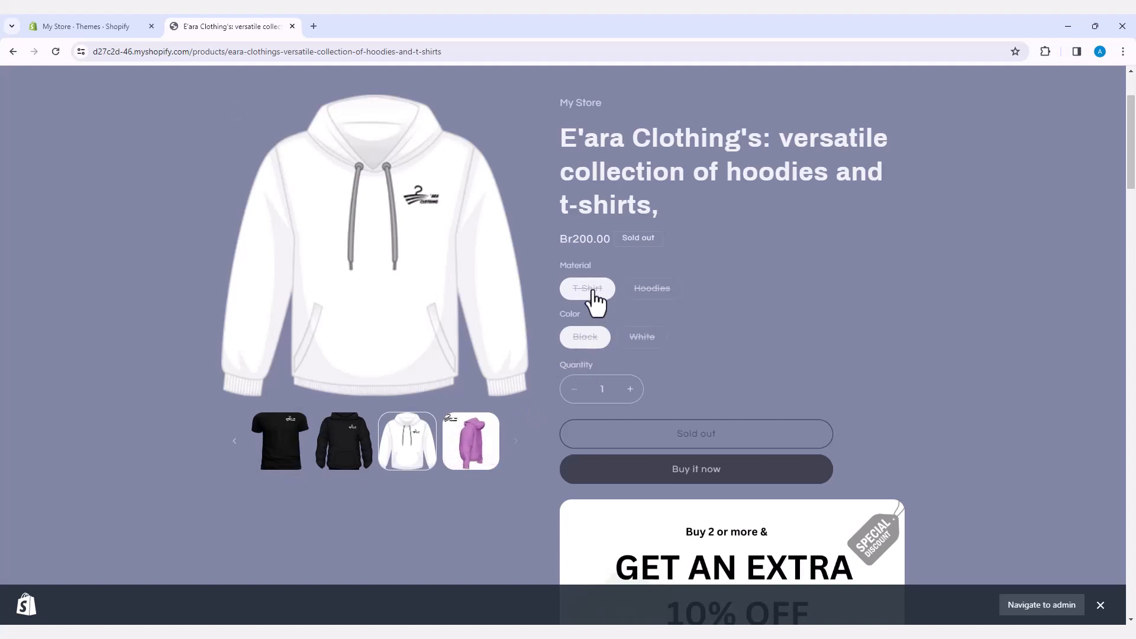
Step: Switch the Material option between Hoodies and T-Shirt, choose the White color for the T-Shirt, and check the product page for that variant
{"action": "left_click", "coordinate": [651, 291]}
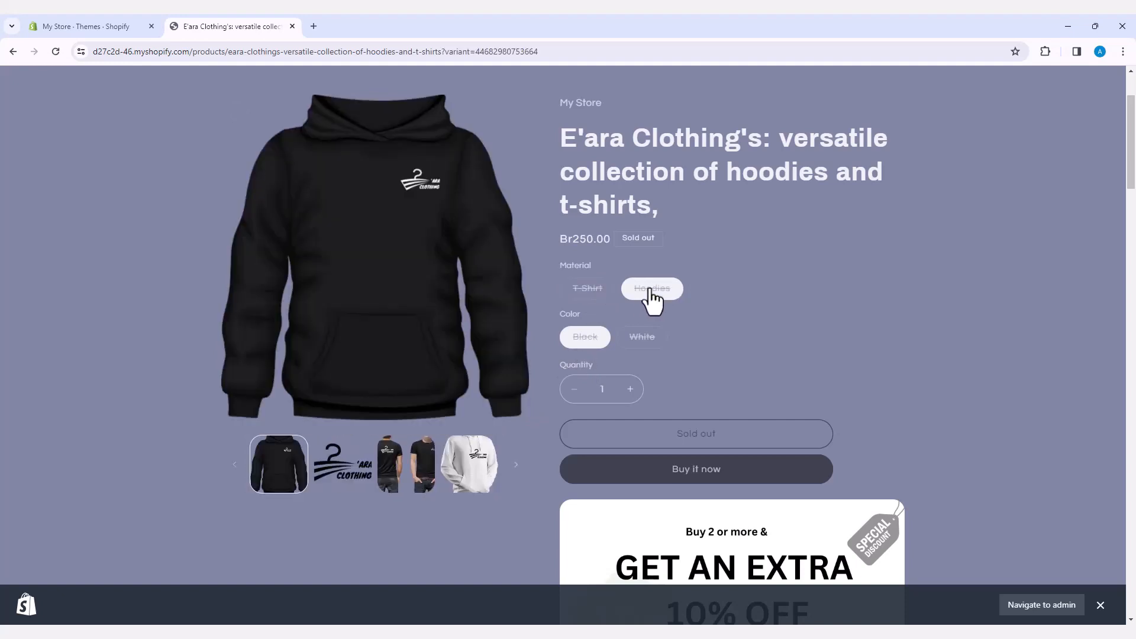
{"action": "left_click", "coordinate": [582, 294]}
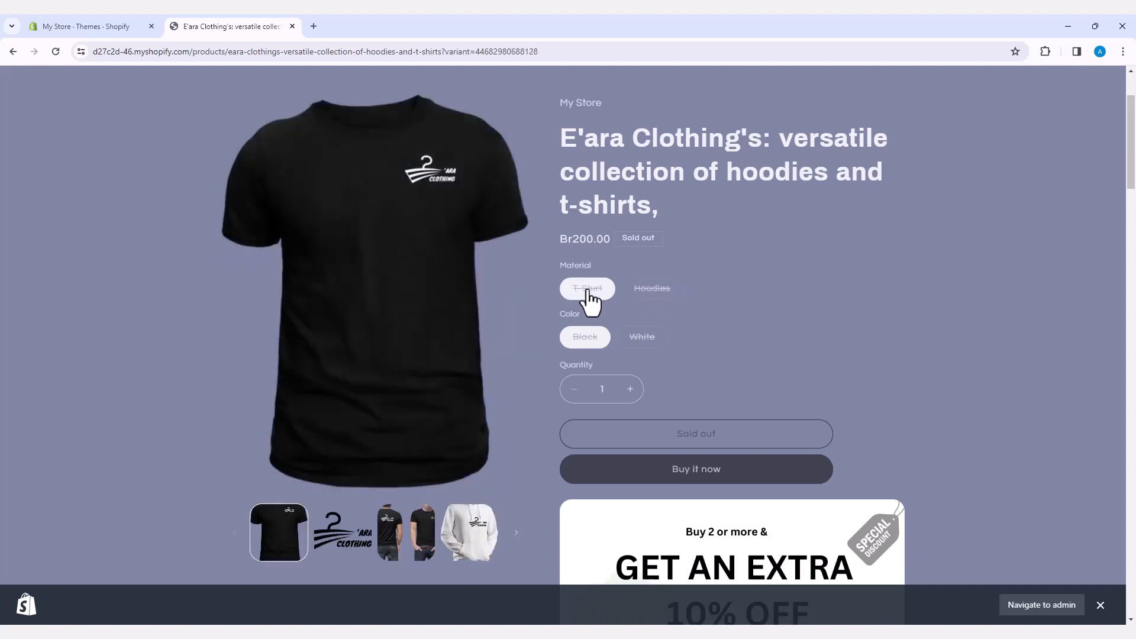
{"action": "left_click", "coordinate": [644, 290]}
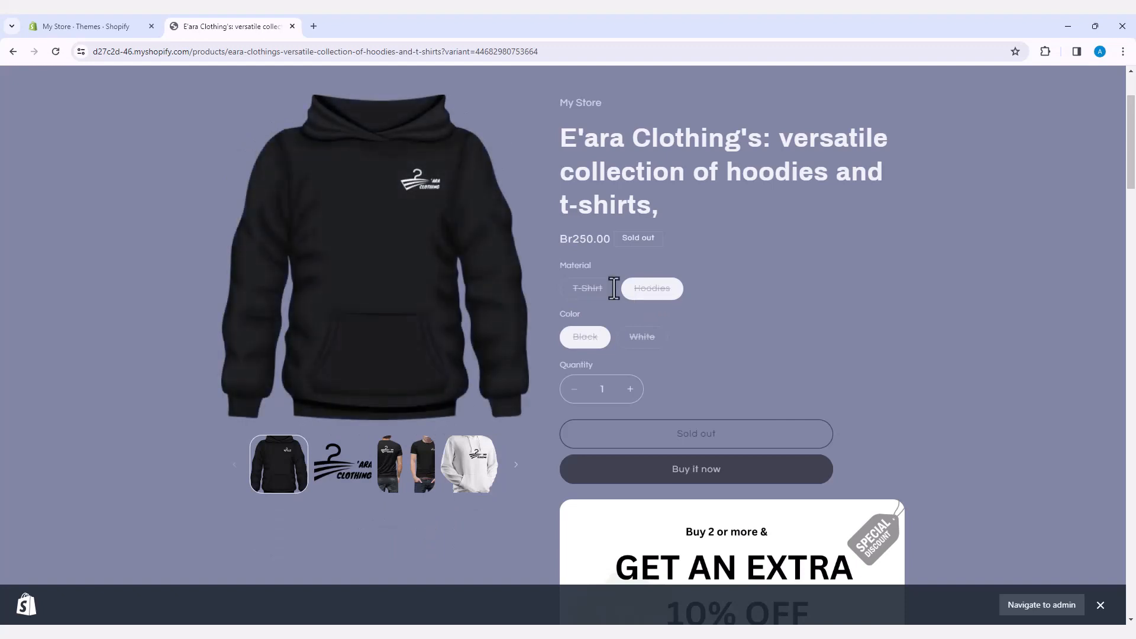
{"action": "left_click", "coordinate": [577, 293]}
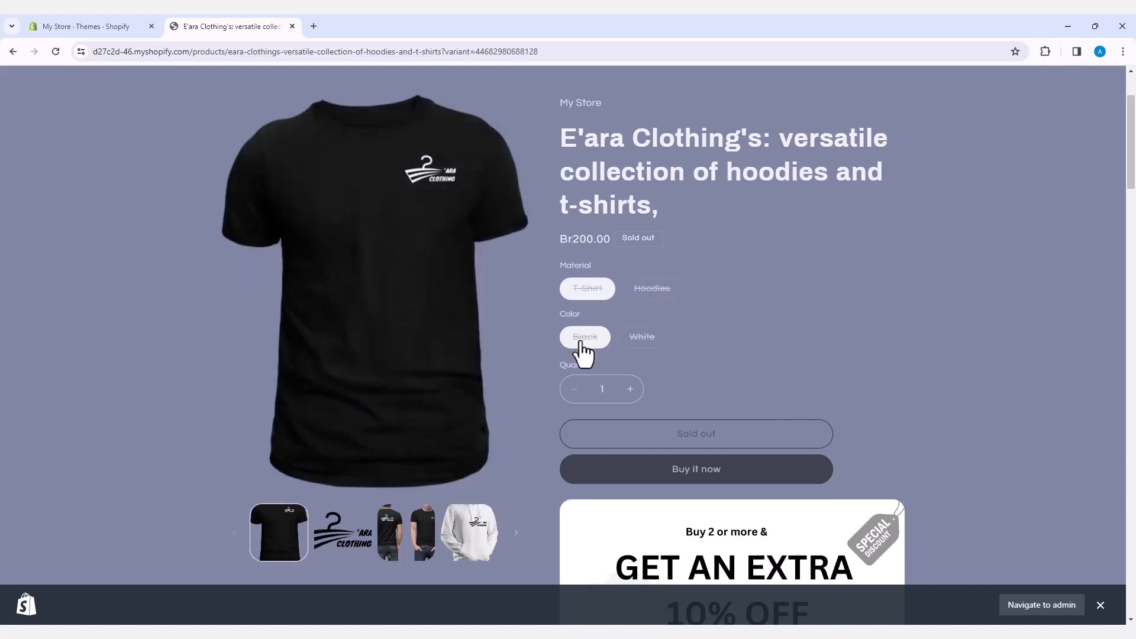
{"action": "left_click", "coordinate": [647, 346]}
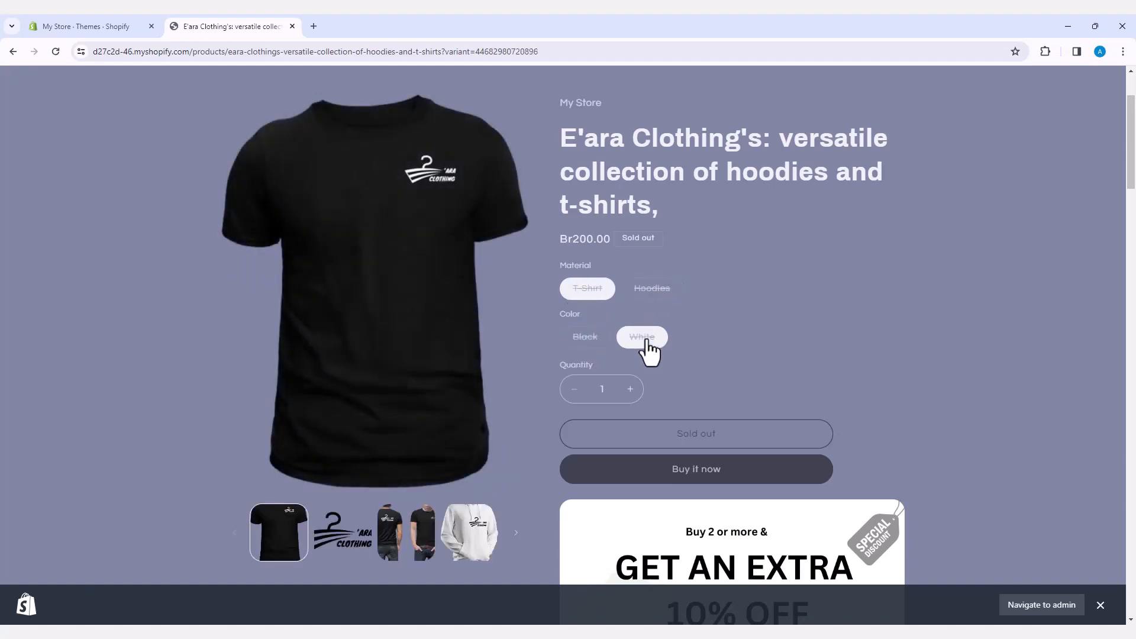
{"action": "scroll", "coordinate": [445, 435], "scroll_direction": "down", "scroll_amount": 2}
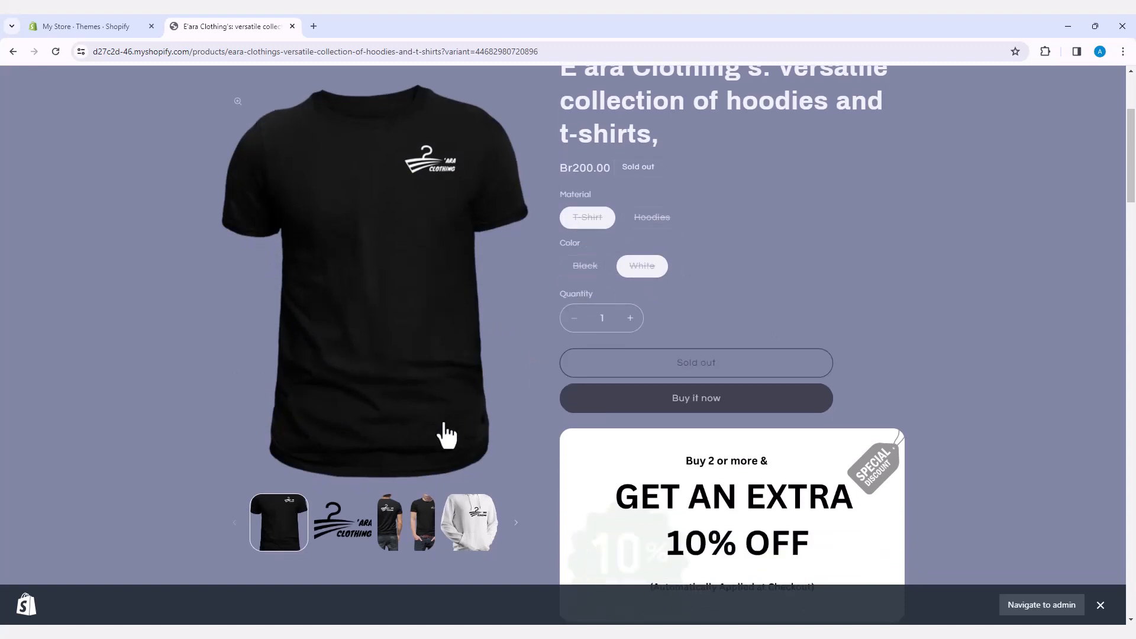
{"action": "scroll", "coordinate": [534, 419], "scroll_direction": "down", "scroll_amount": 3}
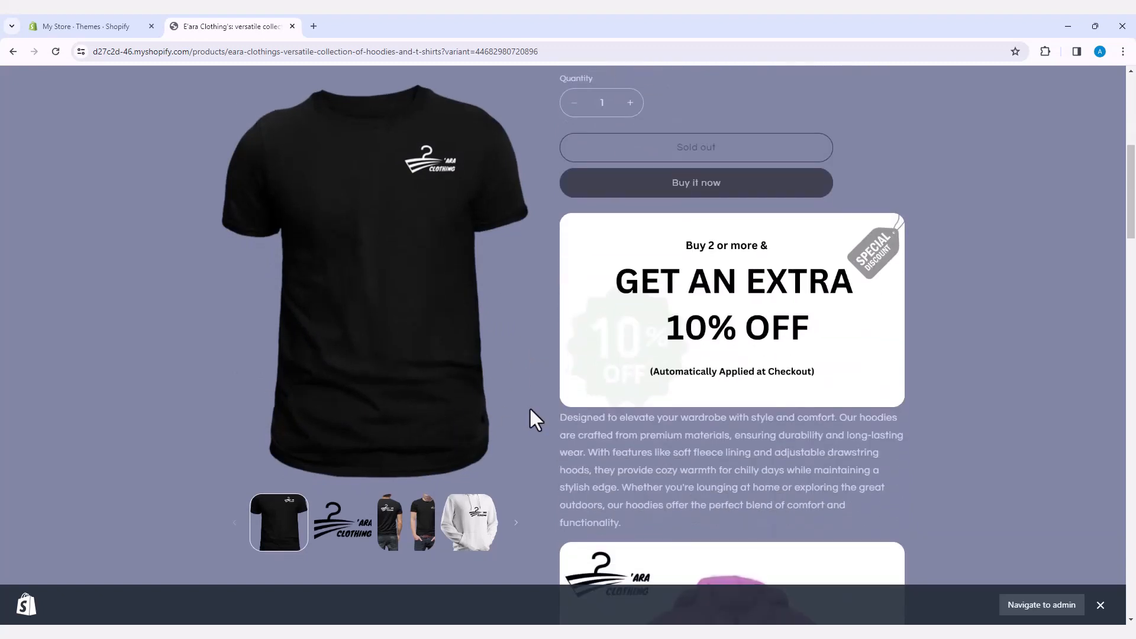
{"action": "scroll", "coordinate": [531, 411], "scroll_direction": "up", "scroll_amount": 5}
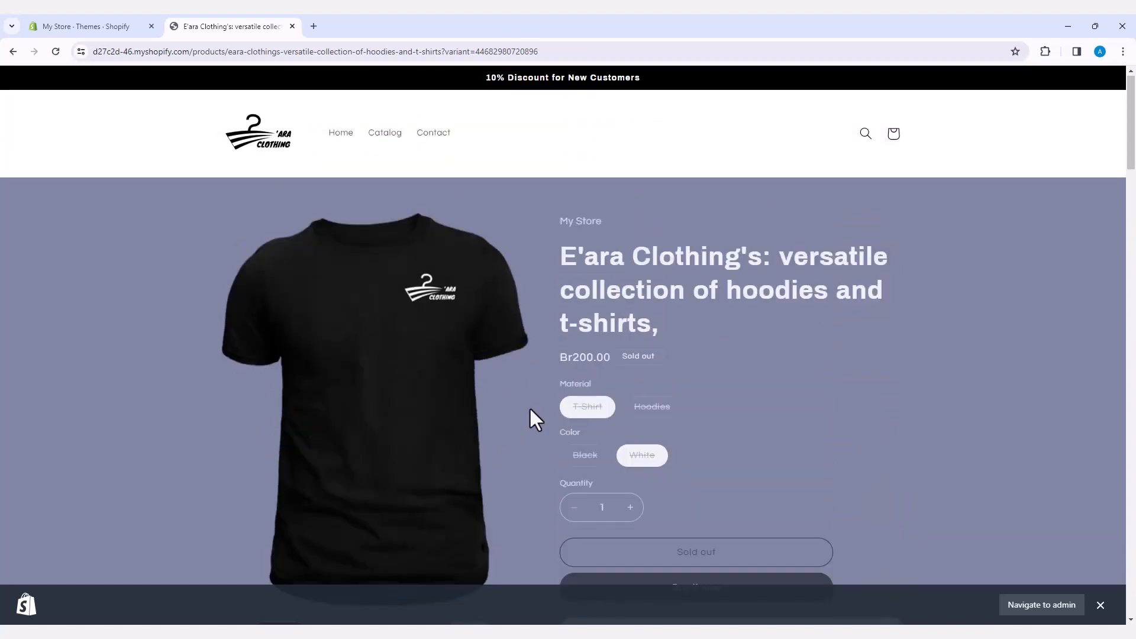